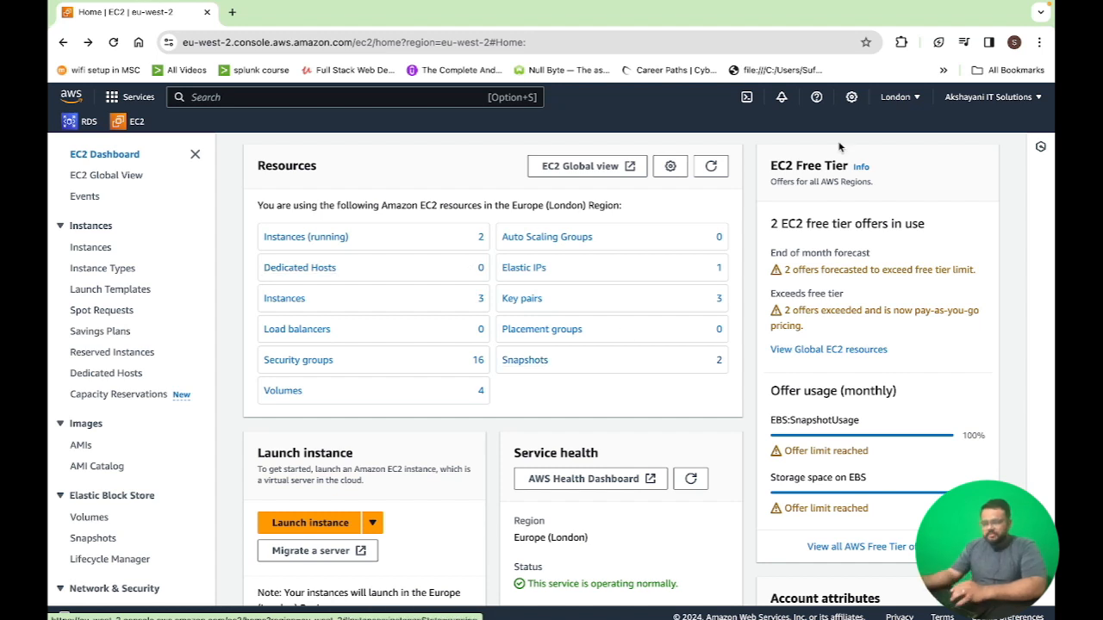
Switch the console region from London to US East (N. Virginia)
{"action": "left_click", "coordinate": [896, 99]}
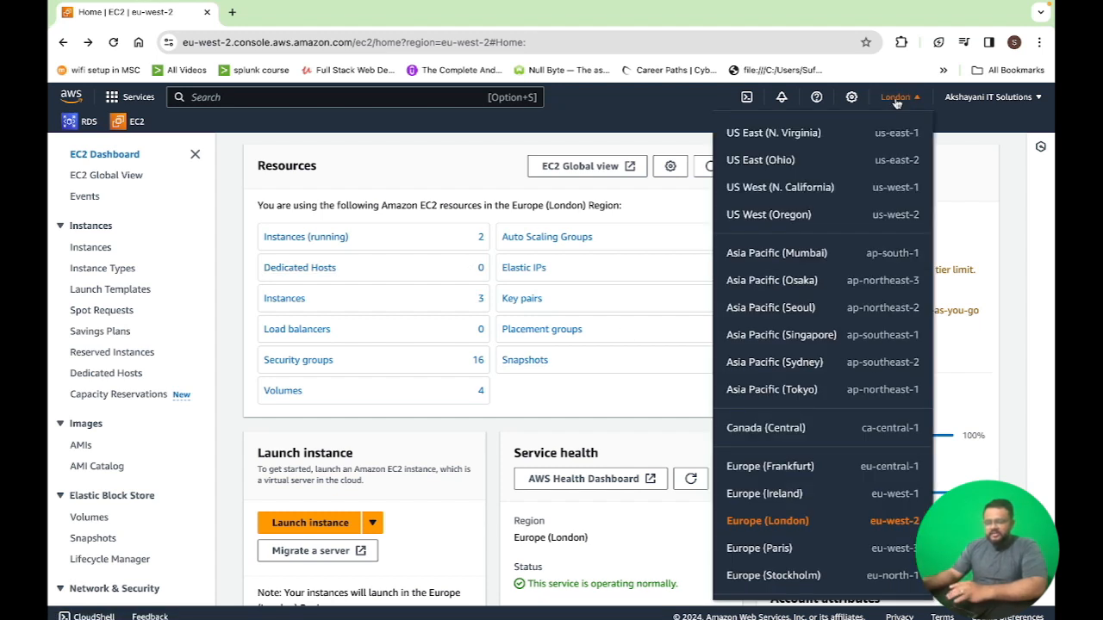
{"action": "left_click", "coordinate": [791, 134]}
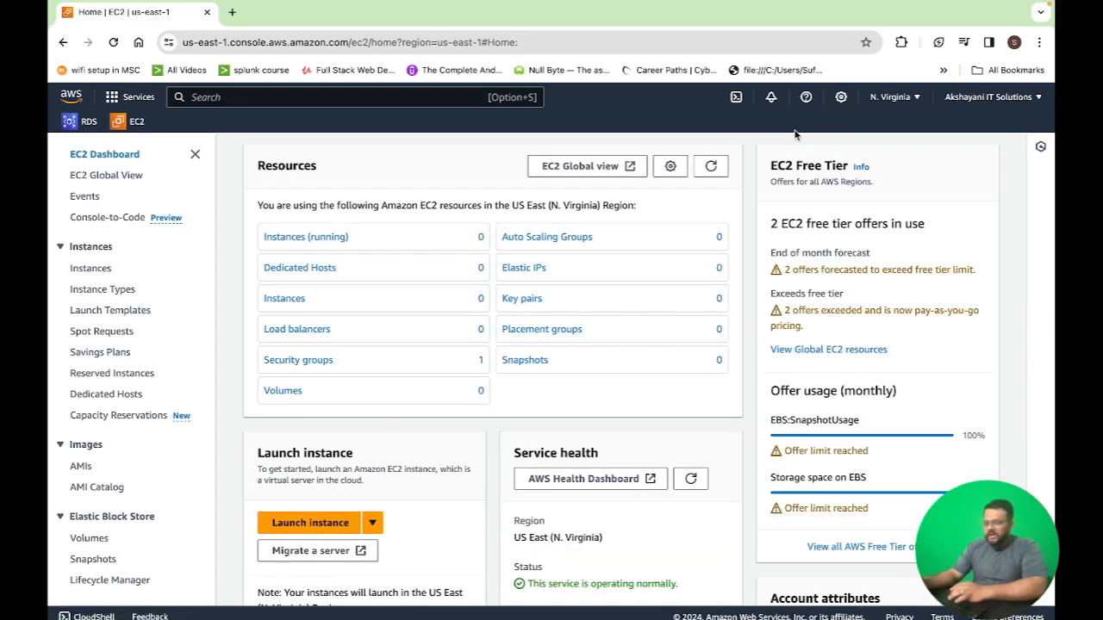
{"action": "left_click", "coordinate": [900, 99]}
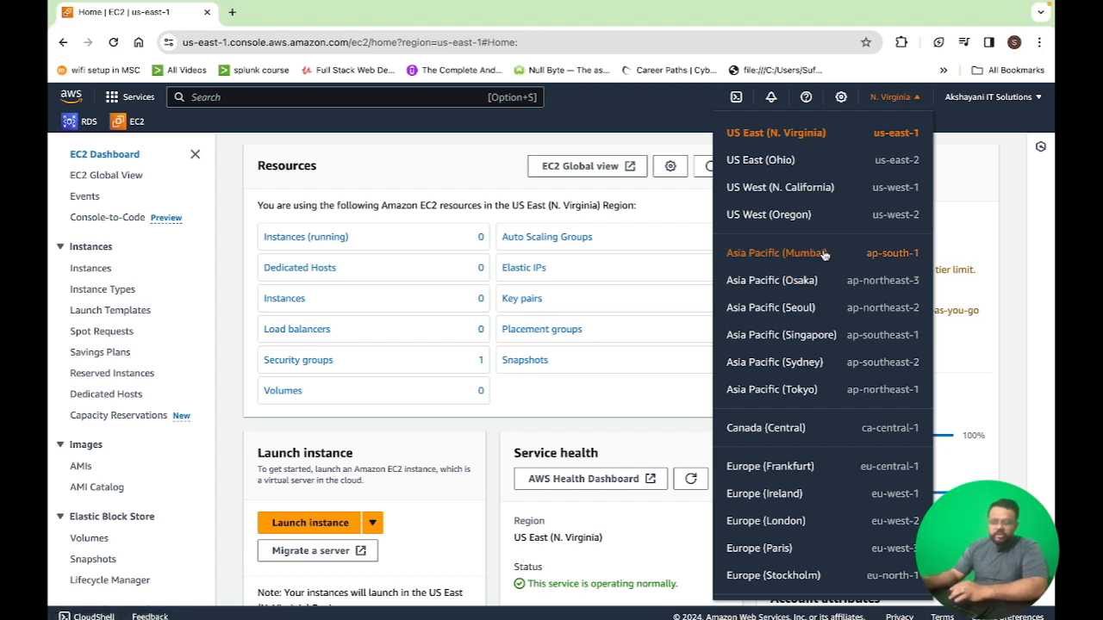
{"action": "left_click", "coordinate": [896, 101]}
Open the user settings for localization and default Region and browse the Default Region options without changing them
{"action": "left_click", "coordinate": [841, 99]}
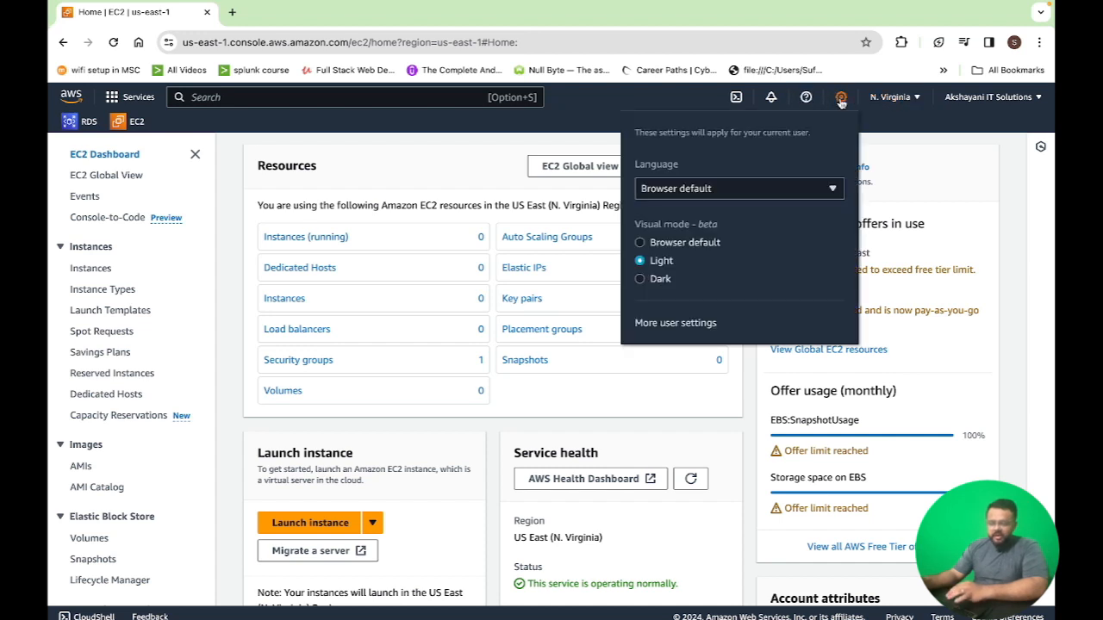
{"action": "left_click", "coordinate": [681, 324]}
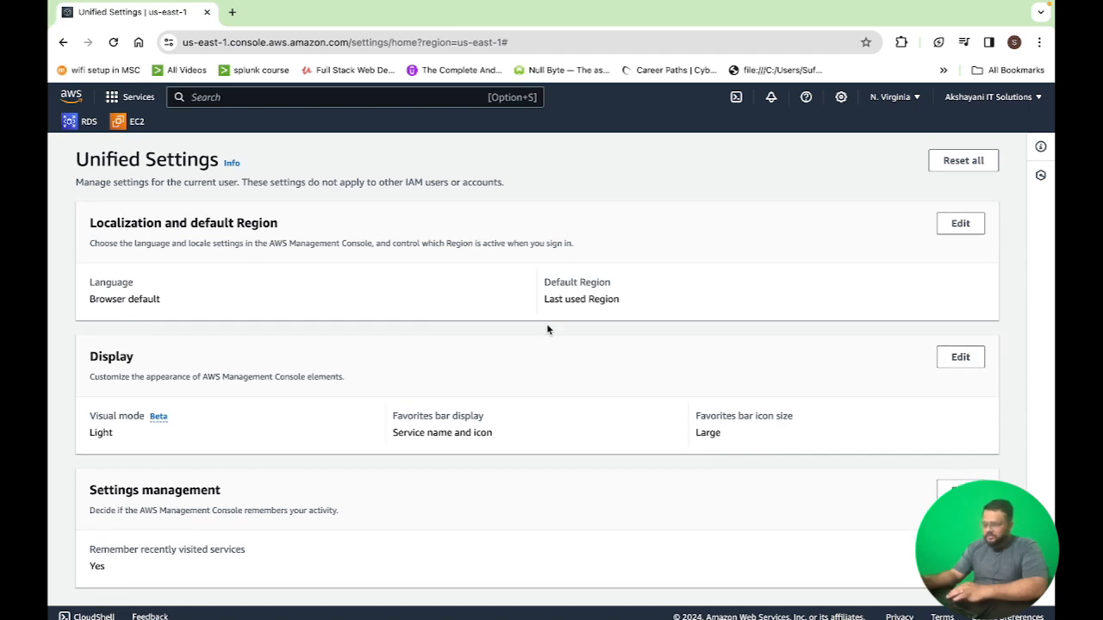
{"action": "left_click", "coordinate": [960, 224]}
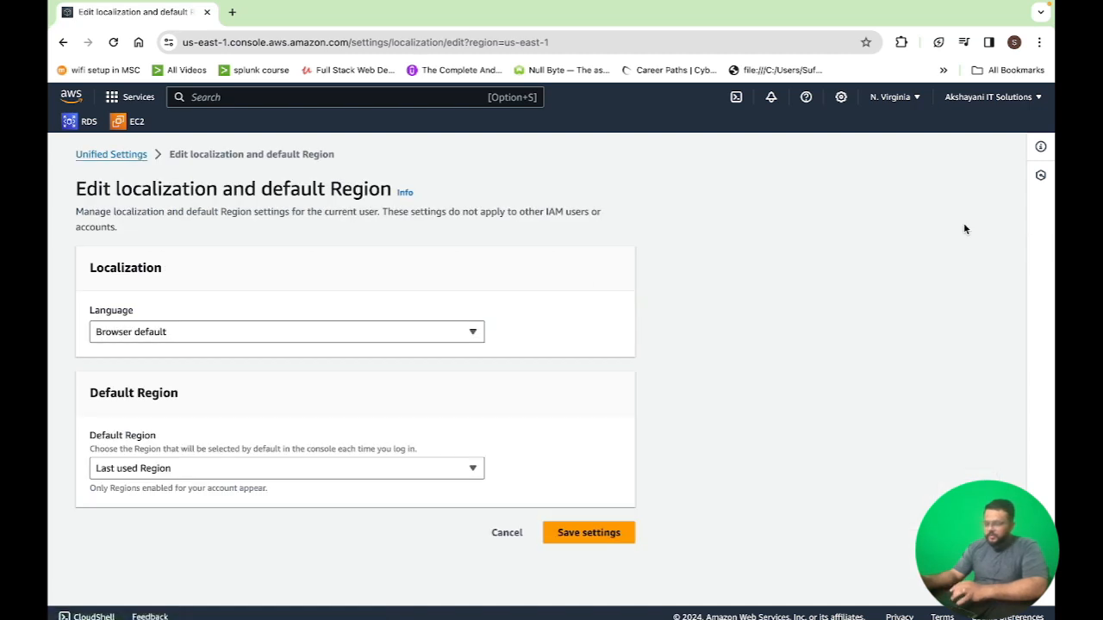
{"action": "left_click", "coordinate": [340, 469]}
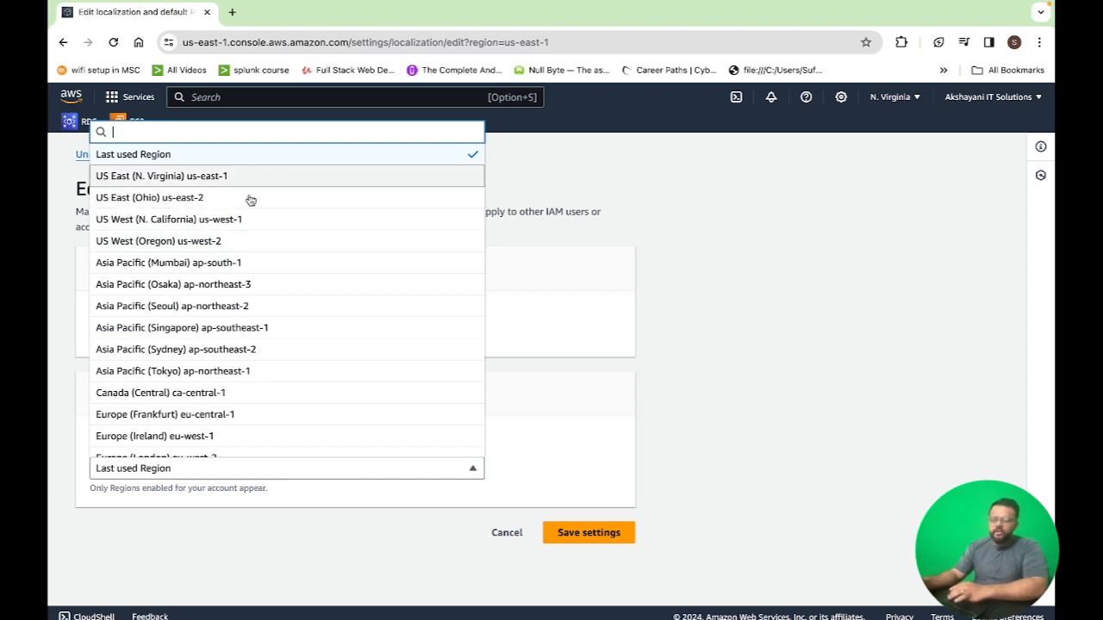
{"action": "left_click", "coordinate": [720, 295]}
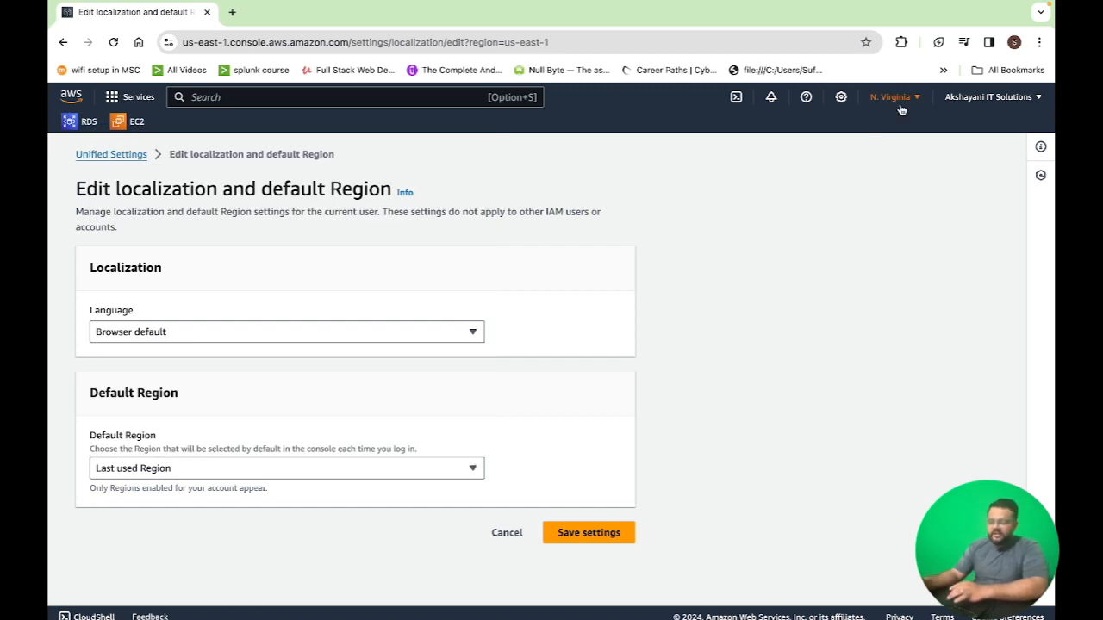
Return to the EC2 dashboard, open the running instances list and clear the instance state filter
{"action": "left_click", "coordinate": [137, 125]}
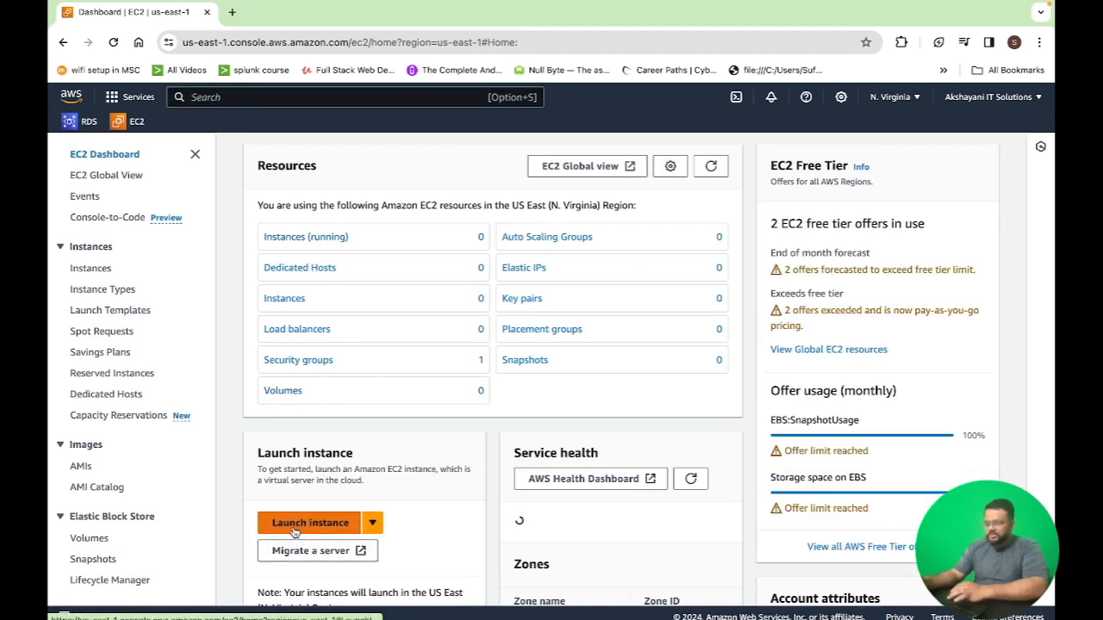
{"action": "left_click", "coordinate": [295, 238]}
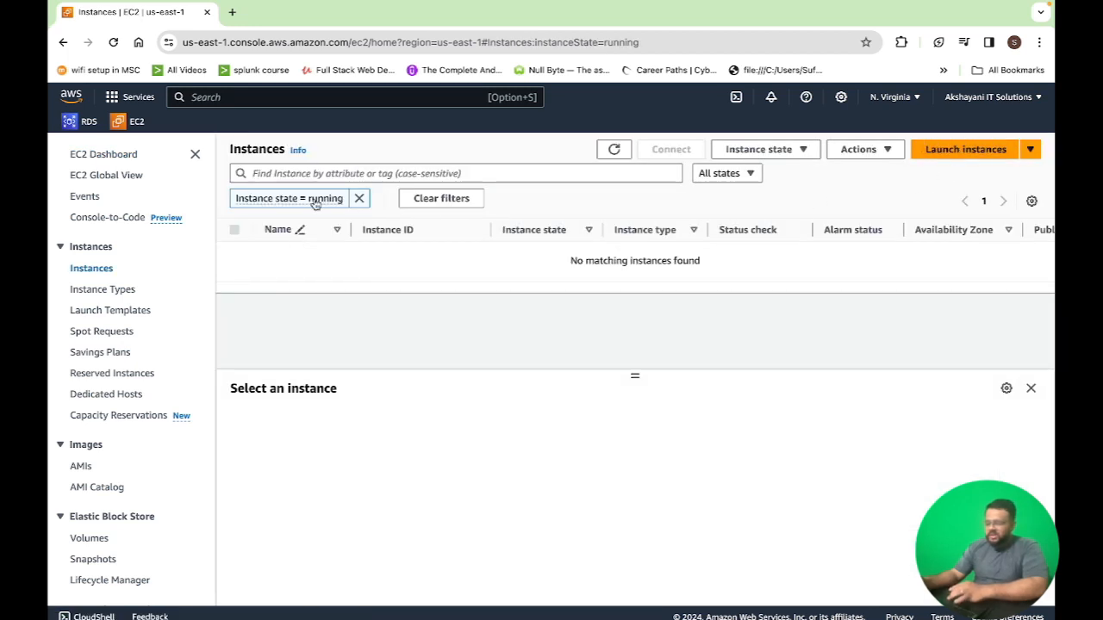
{"action": "left_click", "coordinate": [359, 200]}
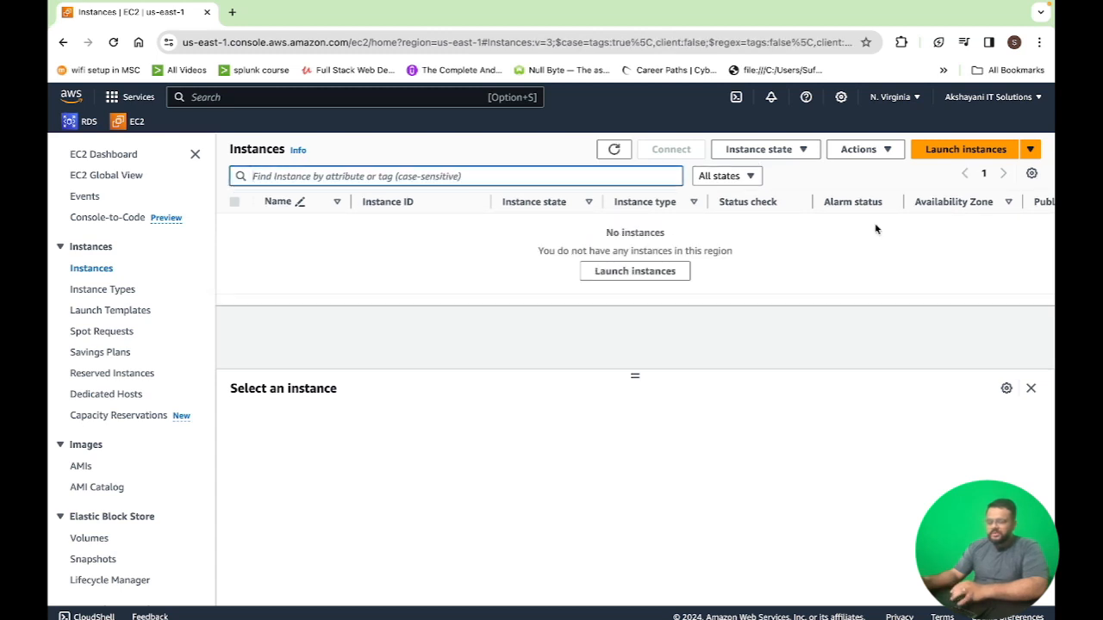
Start launching a new instance and name it first-linux
{"action": "left_click", "coordinate": [967, 149]}
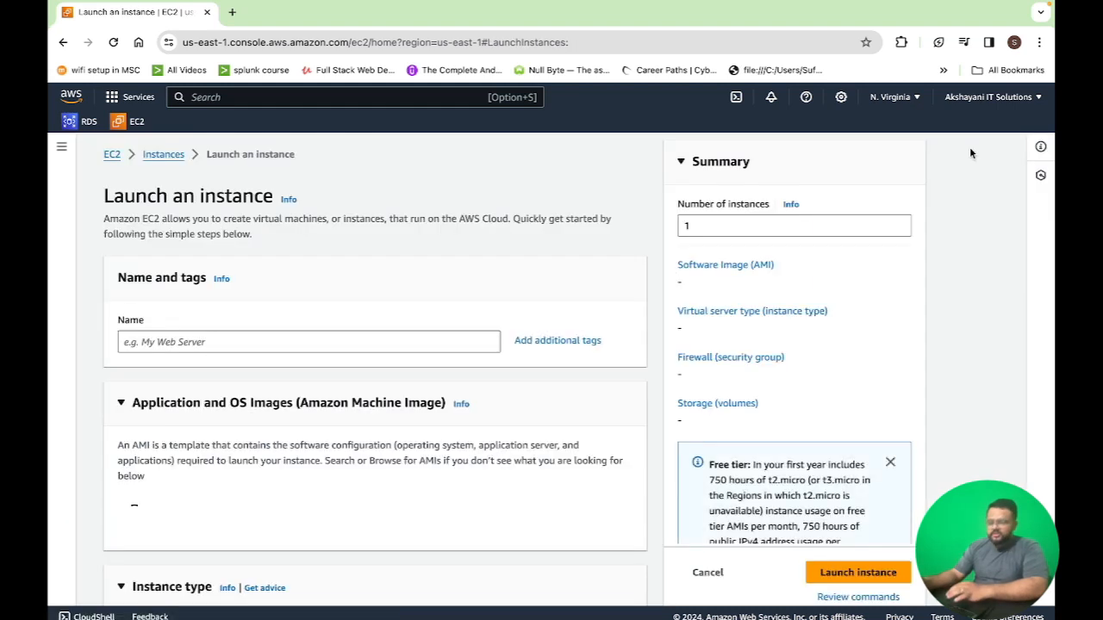
{"action": "left_click", "coordinate": [293, 341]}
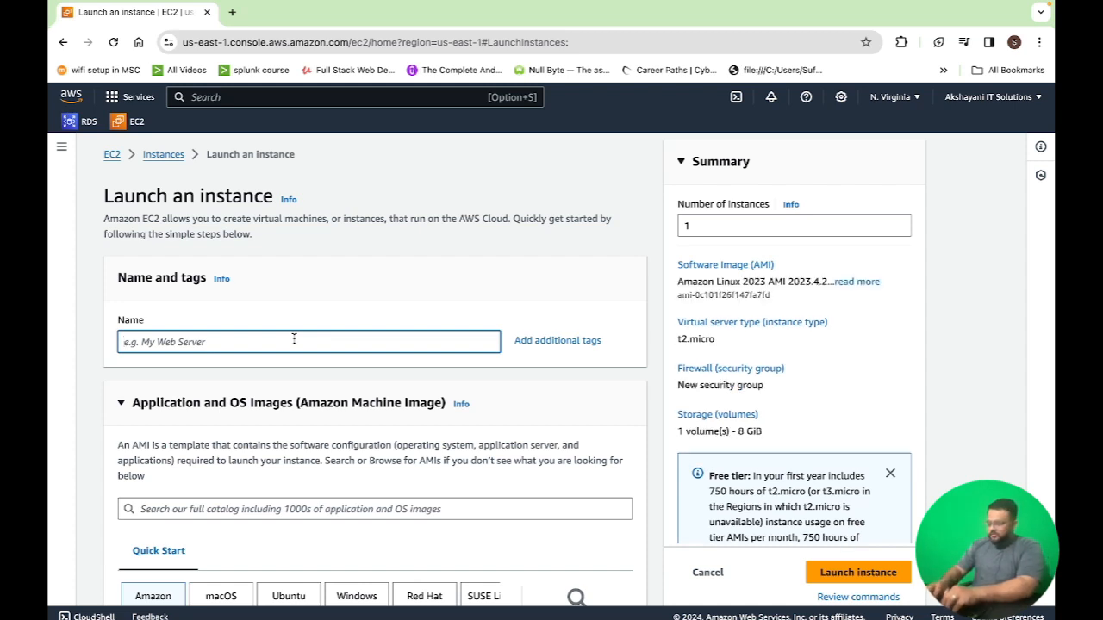
{"action": "type", "text": "first-i"}
{"action": "type", "text": "inux"}
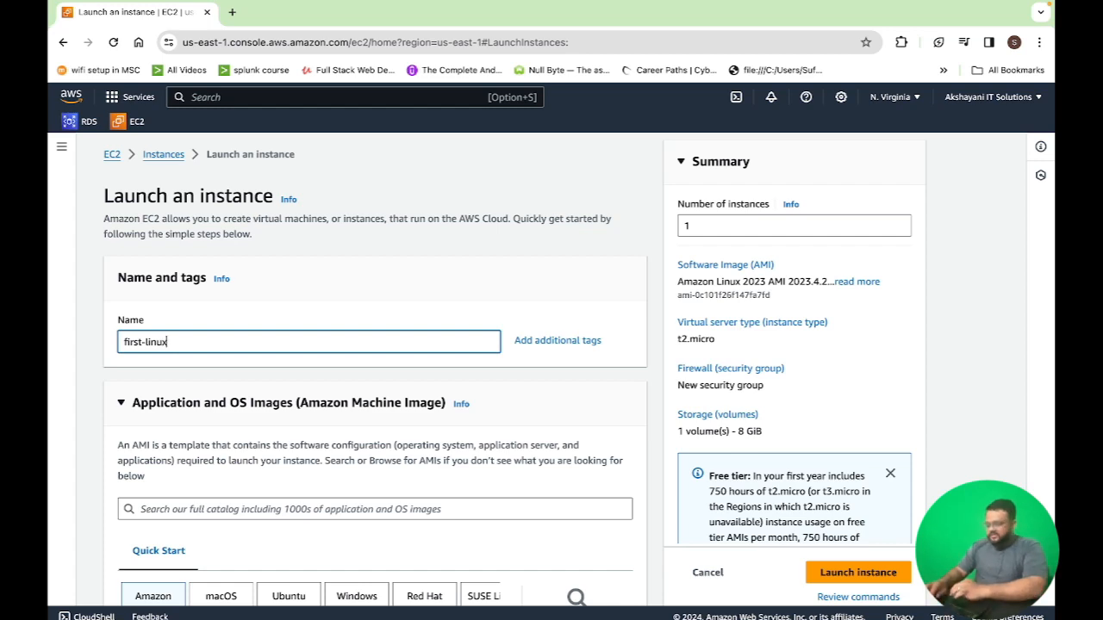
Review the default AMI and instance type sections and the key pair selection list
{"action": "scroll", "coordinate": [124, 387], "scroll_direction": "down", "scroll_amount": 3}
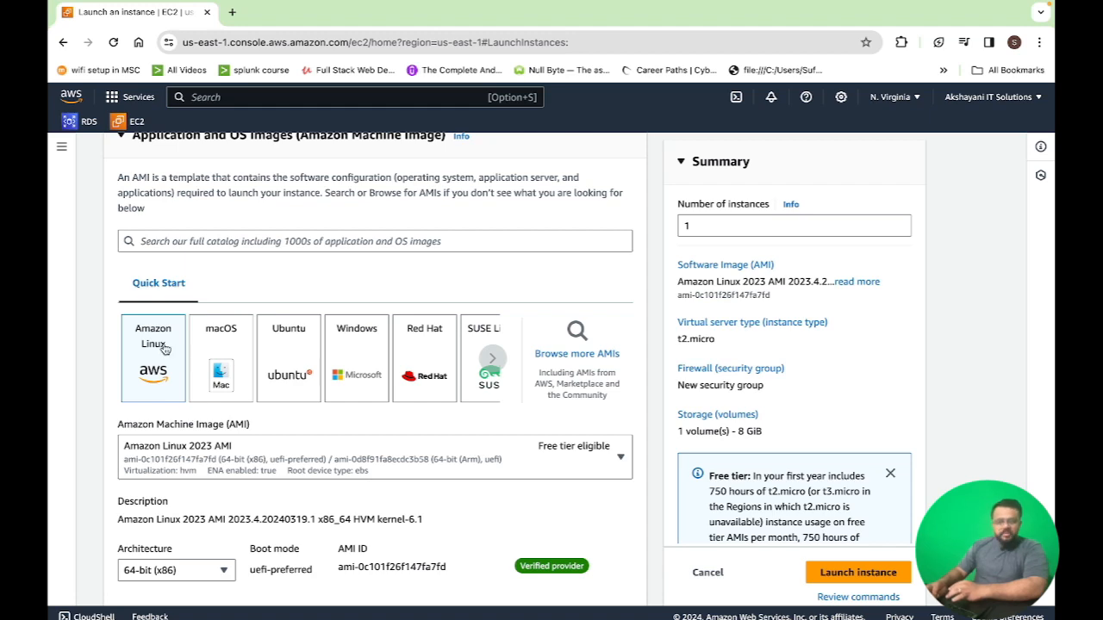
{"action": "scroll", "coordinate": [164, 348], "scroll_direction": "down", "scroll_amount": 5}
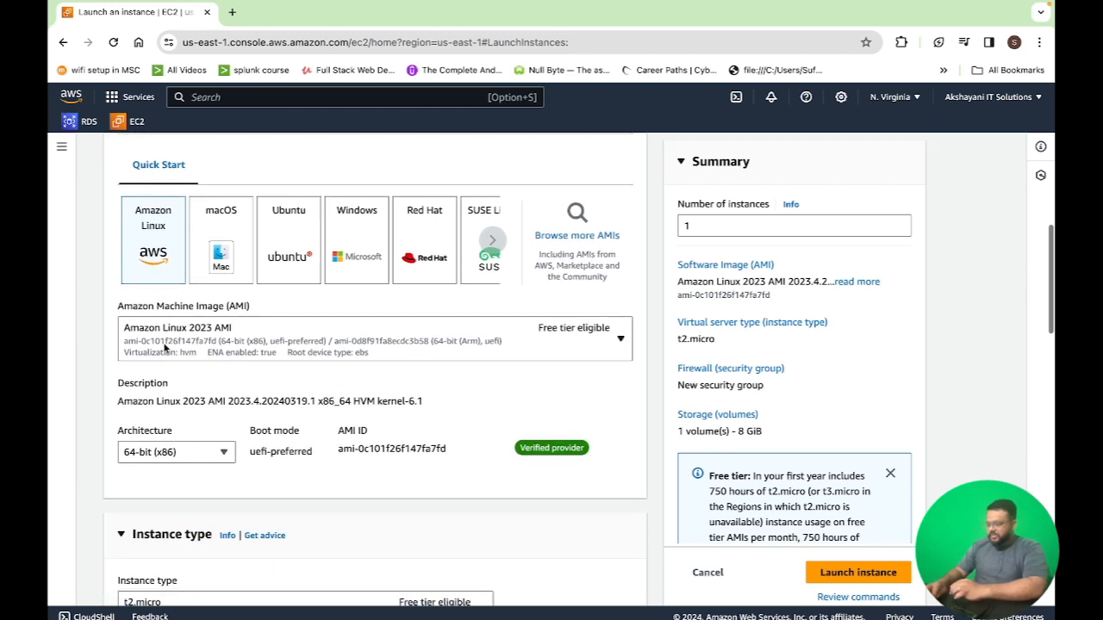
{"action": "scroll", "coordinate": [165, 348], "scroll_direction": "down", "scroll_amount": 3}
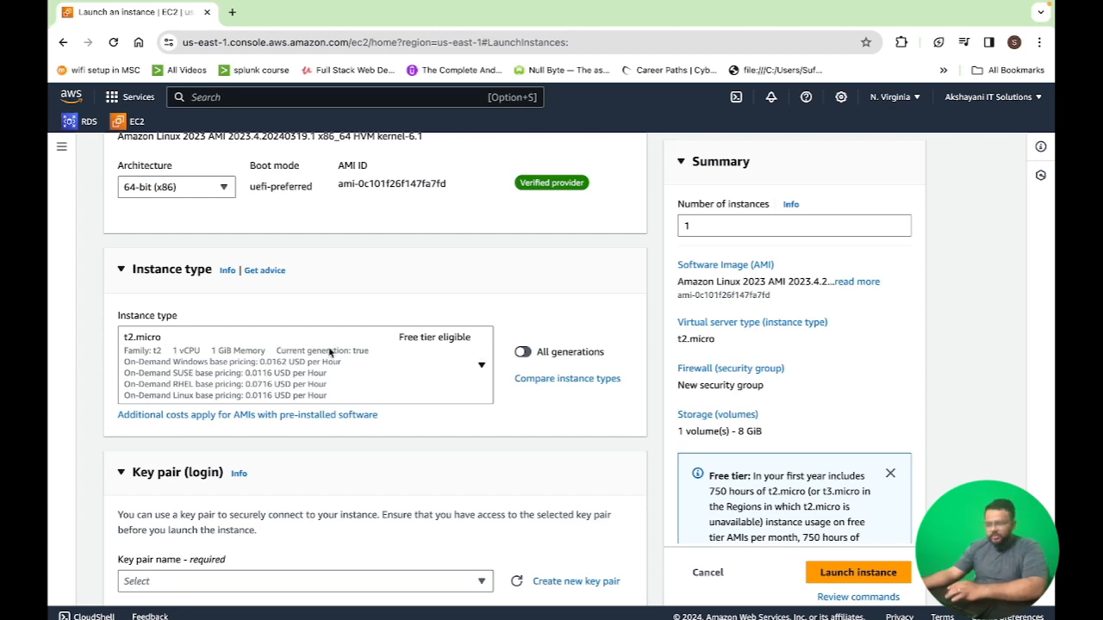
{"action": "scroll", "coordinate": [473, 386], "scroll_direction": "down", "scroll_amount": 5}
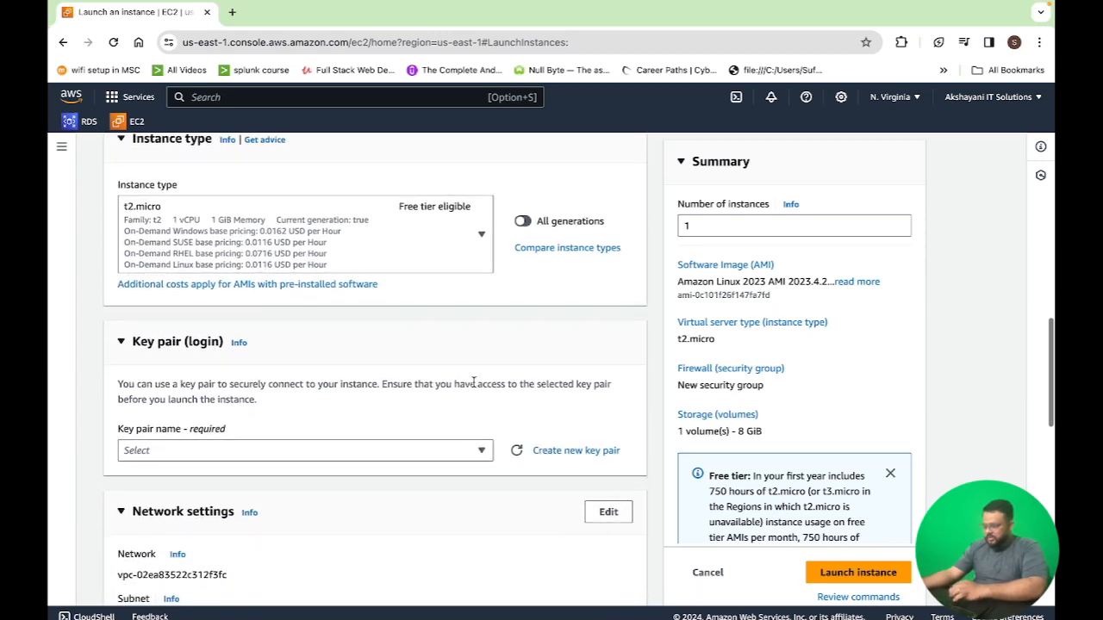
{"action": "left_click", "coordinate": [473, 336]}
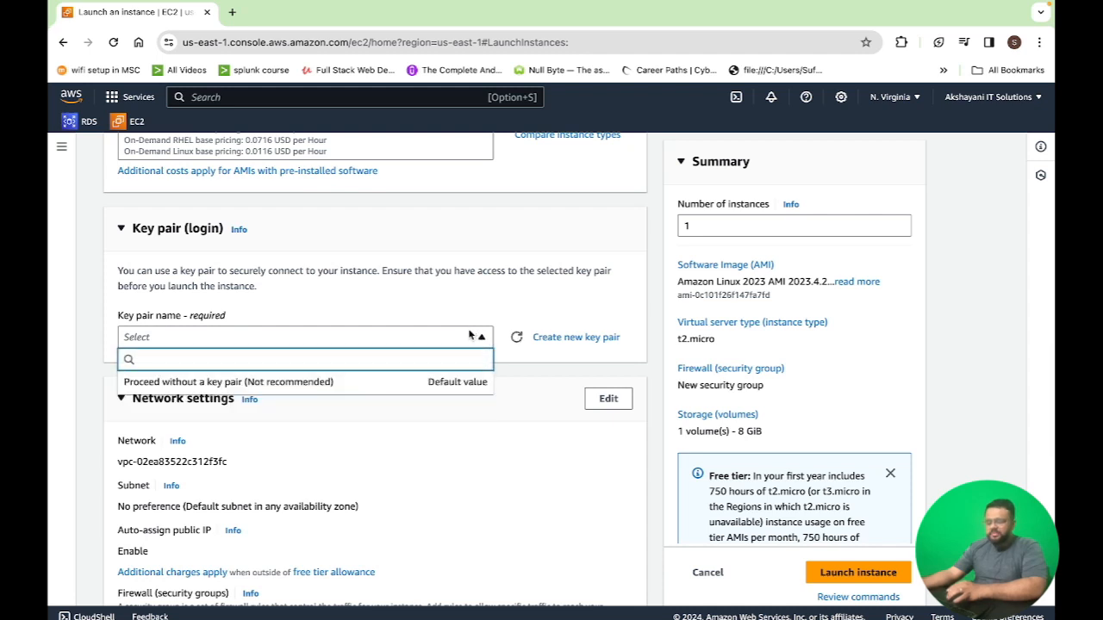
{"action": "left_click", "coordinate": [480, 338]}
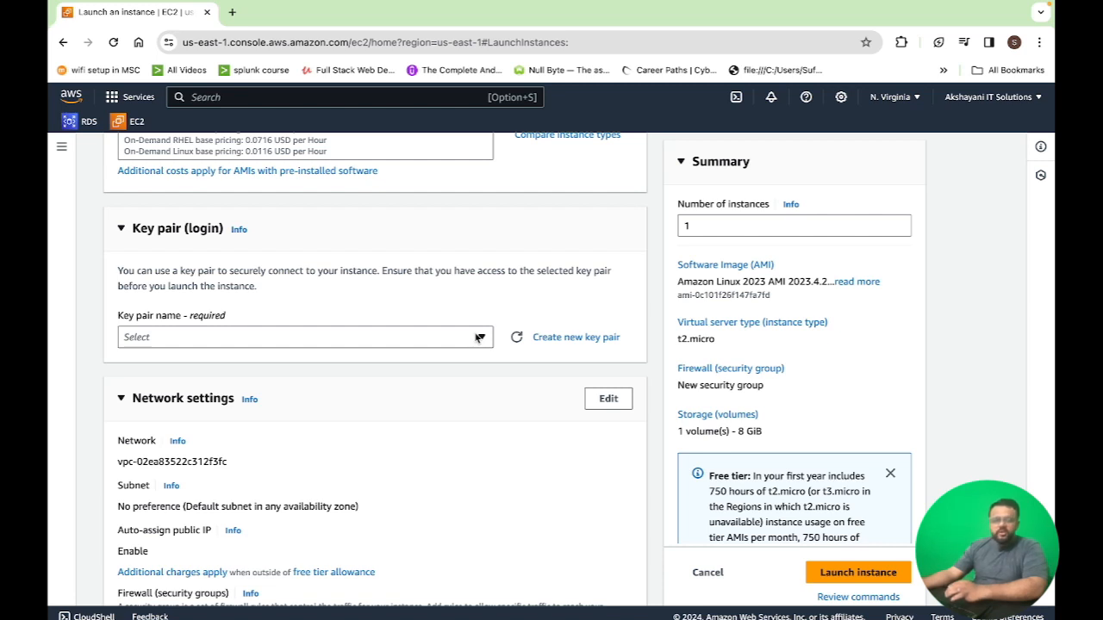
Create a new RSA key pair named ssh-vms in .pem format
{"action": "left_click", "coordinate": [573, 338]}
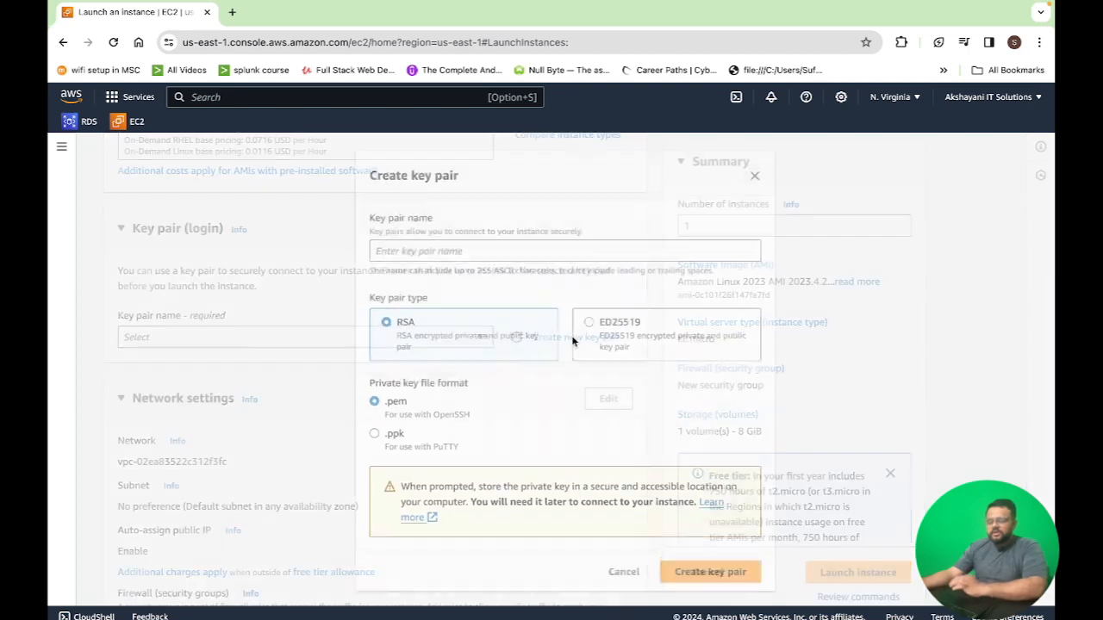
{"action": "left_click", "coordinate": [479, 248]}
{"action": "type", "text": "linux"}
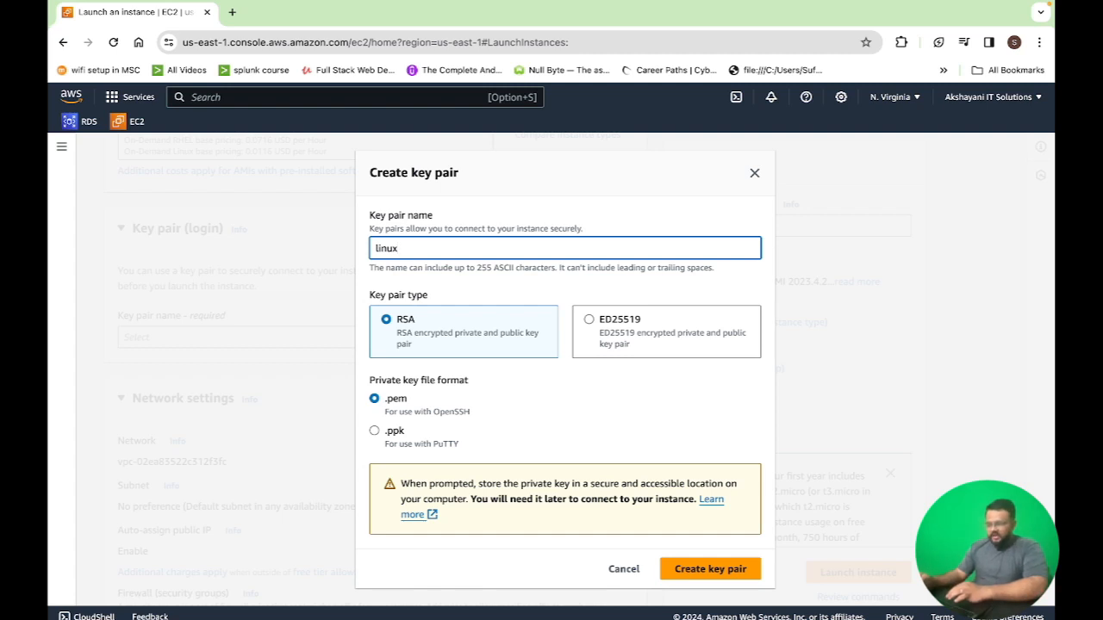
{"action": "key", "text": "BackSpace"}
{"action": "key", "text": "BackSpace"}
{"action": "key", "text": "BackSpace"}
{"action": "key", "text": "BackSpace"}
{"action": "key", "text": "BackSpace"}
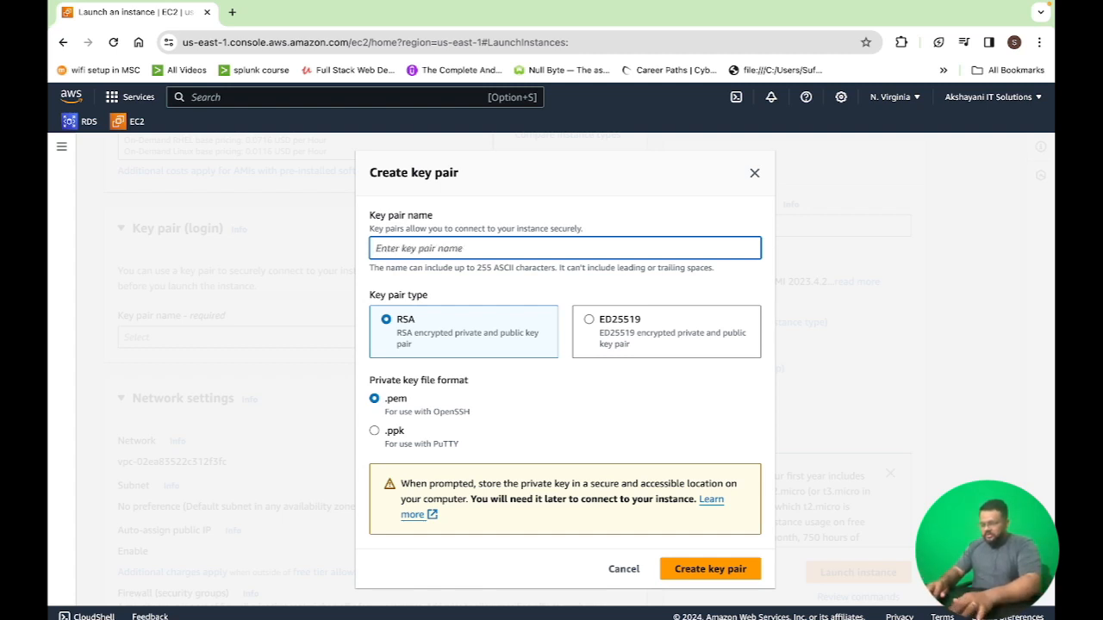
{"action": "type", "text": "ssh-"}
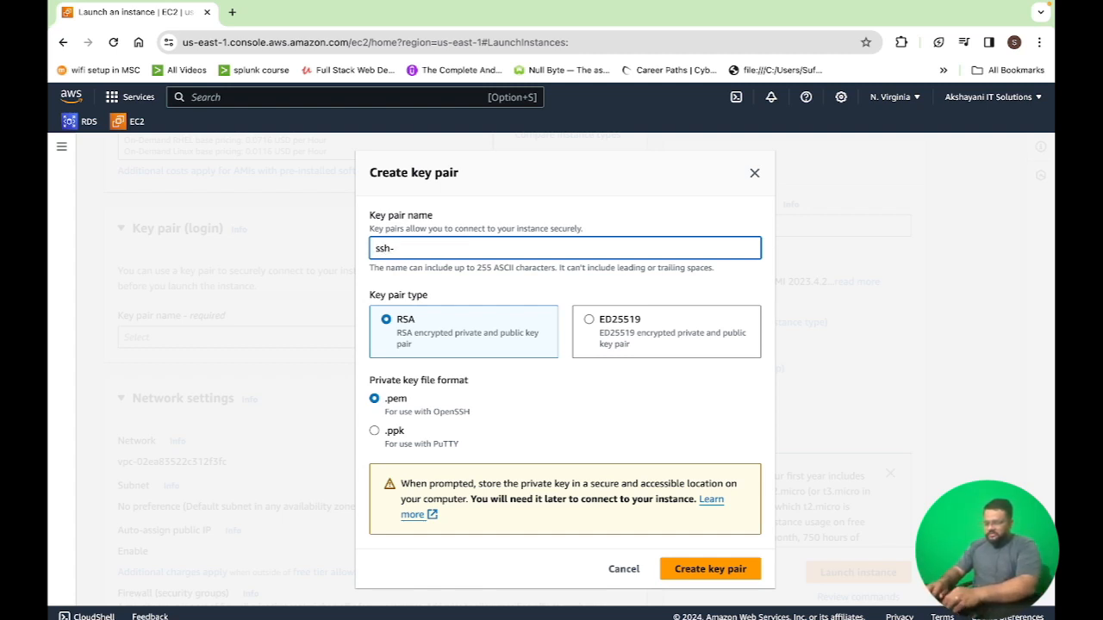
{"action": "type", "text": "vms"}
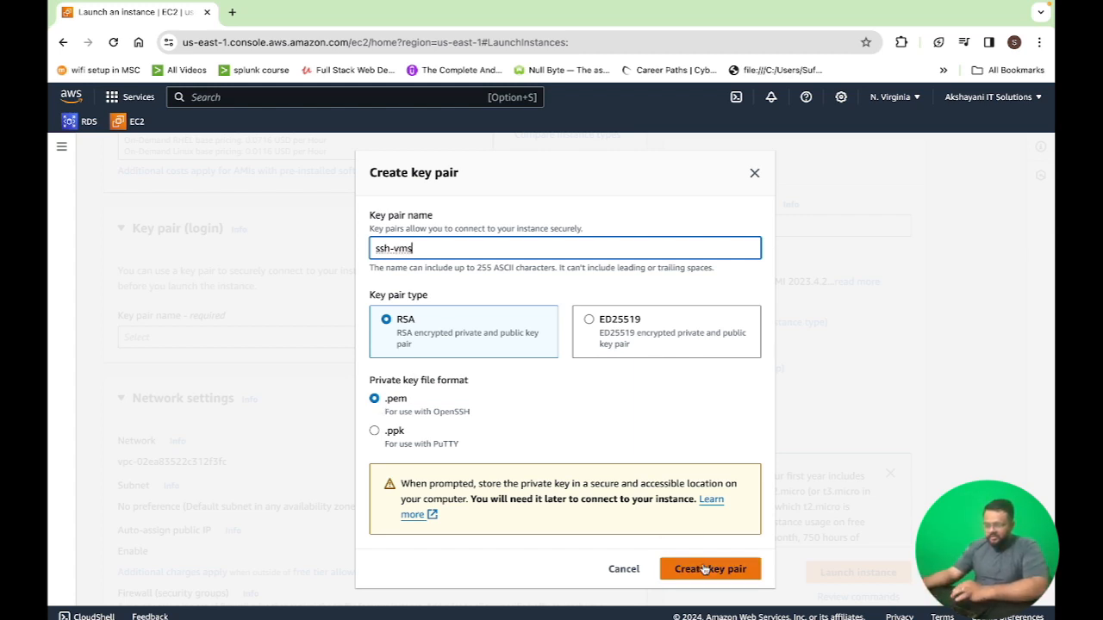
{"action": "left_click", "coordinate": [726, 577]}
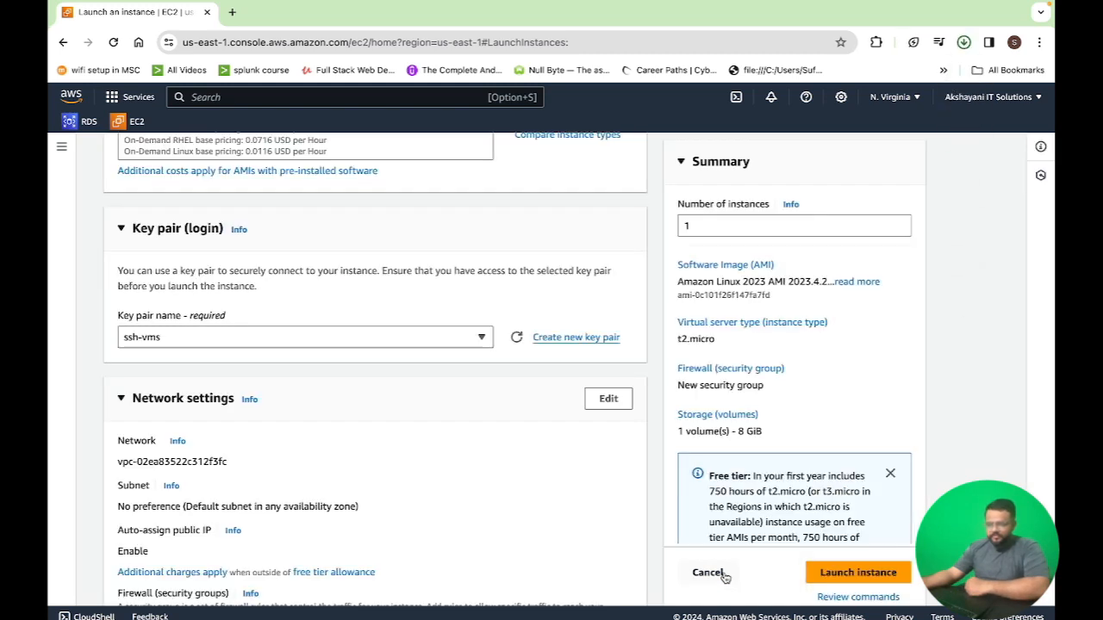
Check the downloaded ssh-vms.pem key file and review the network and storage settings
{"action": "left_click", "coordinate": [963, 44]}
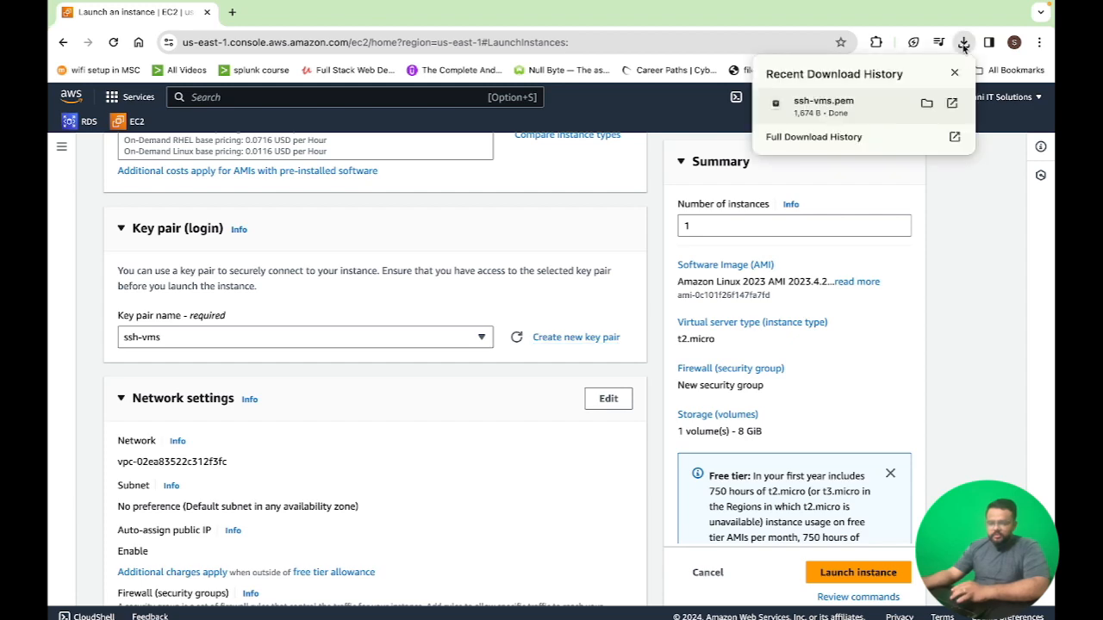
{"action": "scroll", "coordinate": [365, 360], "scroll_direction": "down", "scroll_amount": 3}
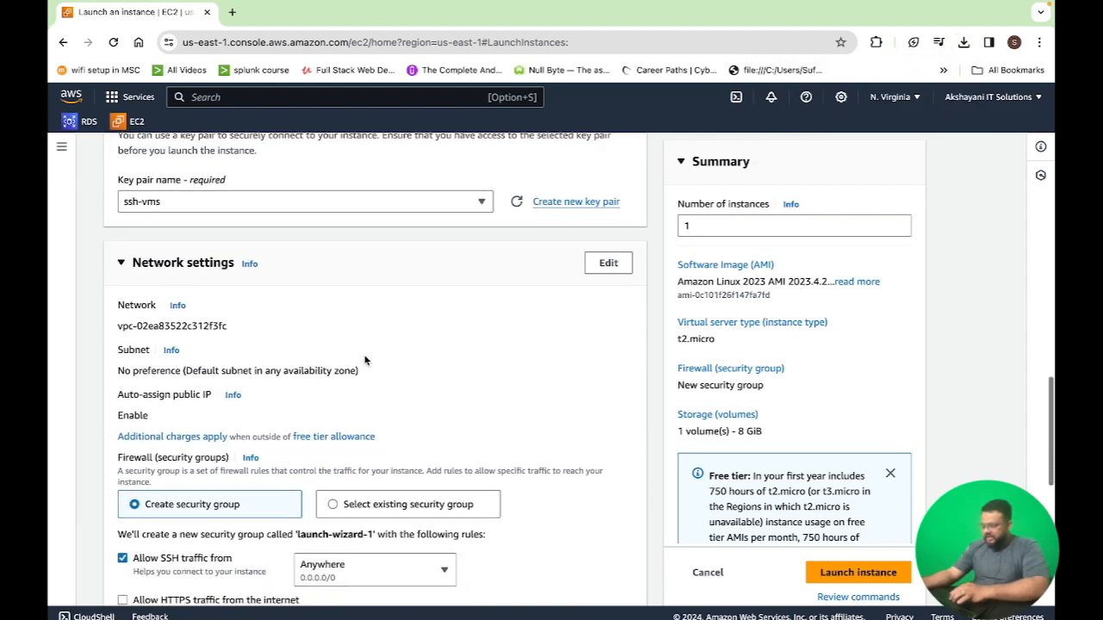
{"action": "scroll", "coordinate": [365, 360], "scroll_direction": "down", "scroll_amount": 3}
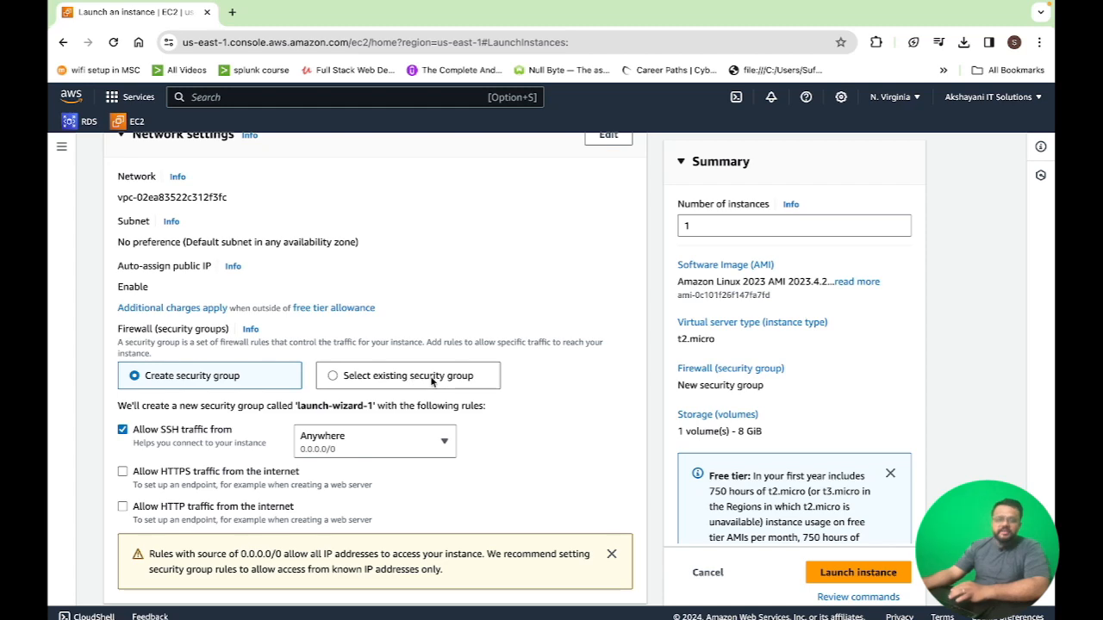
{"action": "scroll", "coordinate": [431, 380], "scroll_direction": "down", "scroll_amount": 2}
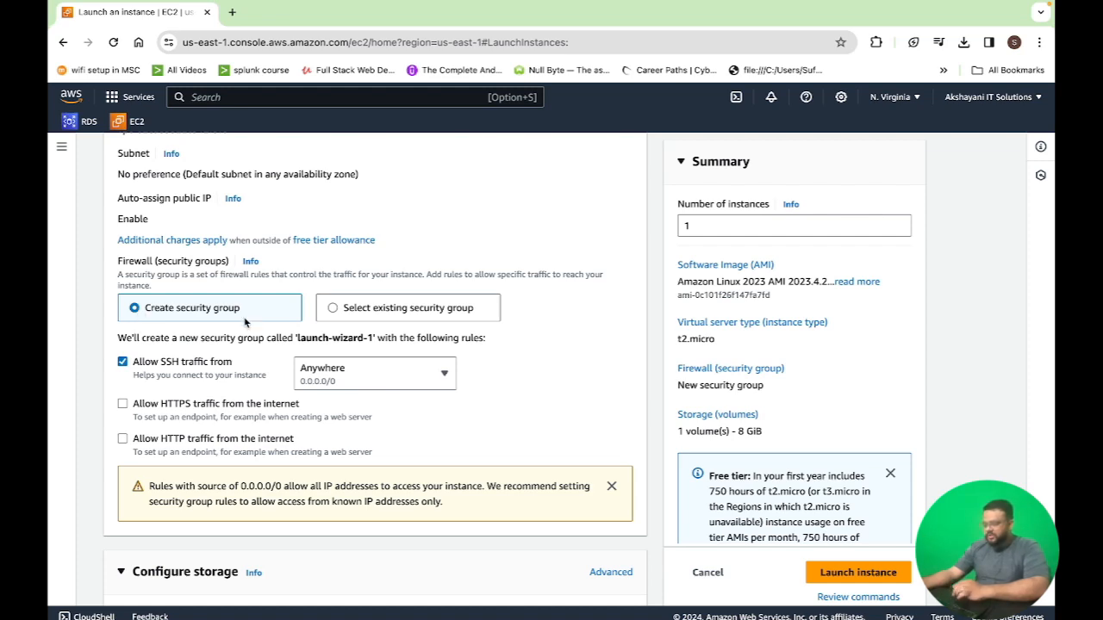
{"action": "scroll", "coordinate": [245, 322], "scroll_direction": "down", "scroll_amount": 5}
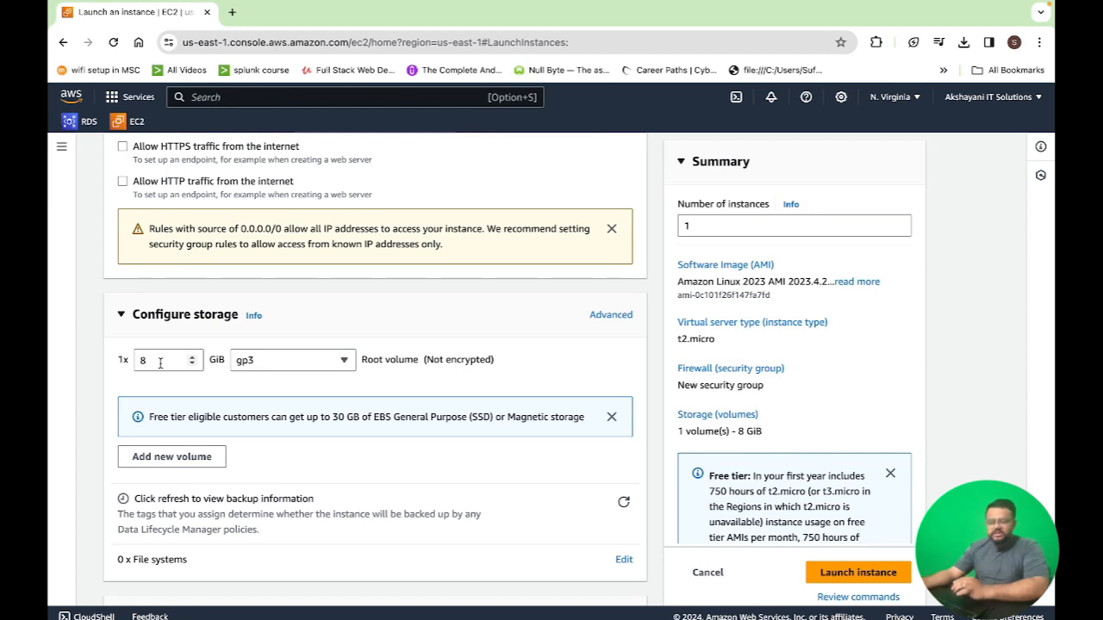
{"action": "scroll", "coordinate": [160, 361], "scroll_direction": "down", "scroll_amount": 1}
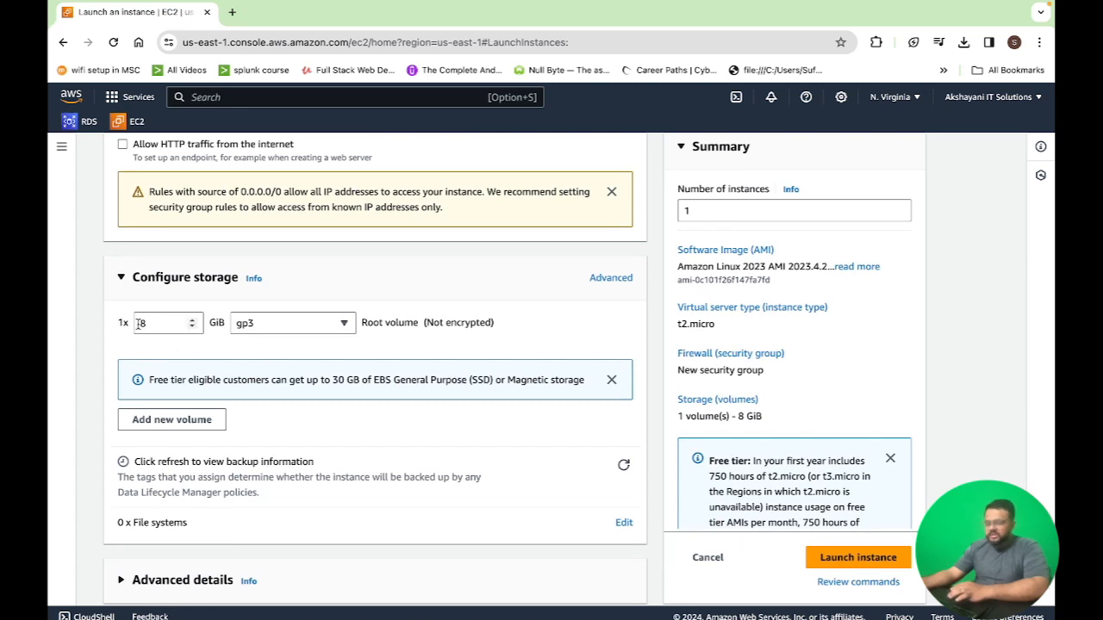
Launch the instance with the default 8 GiB gp3 root volume and open the Instances list
{"action": "left_click", "coordinate": [288, 324]}
{"action": "left_click", "coordinate": [335, 324]}
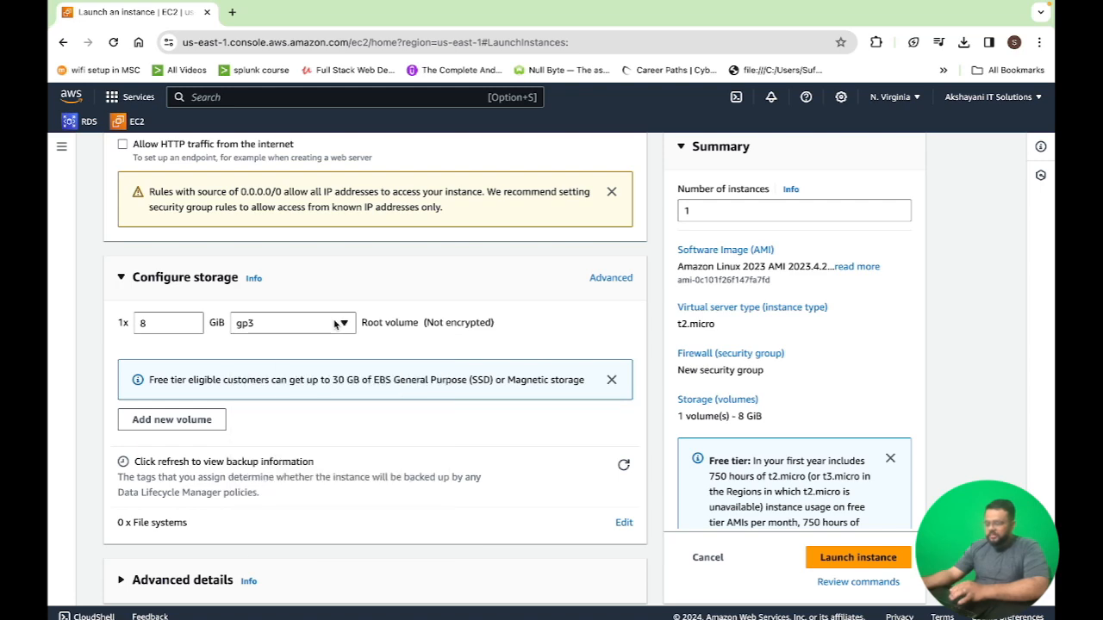
{"action": "scroll", "coordinate": [427, 356], "scroll_direction": "down", "scroll_amount": 1}
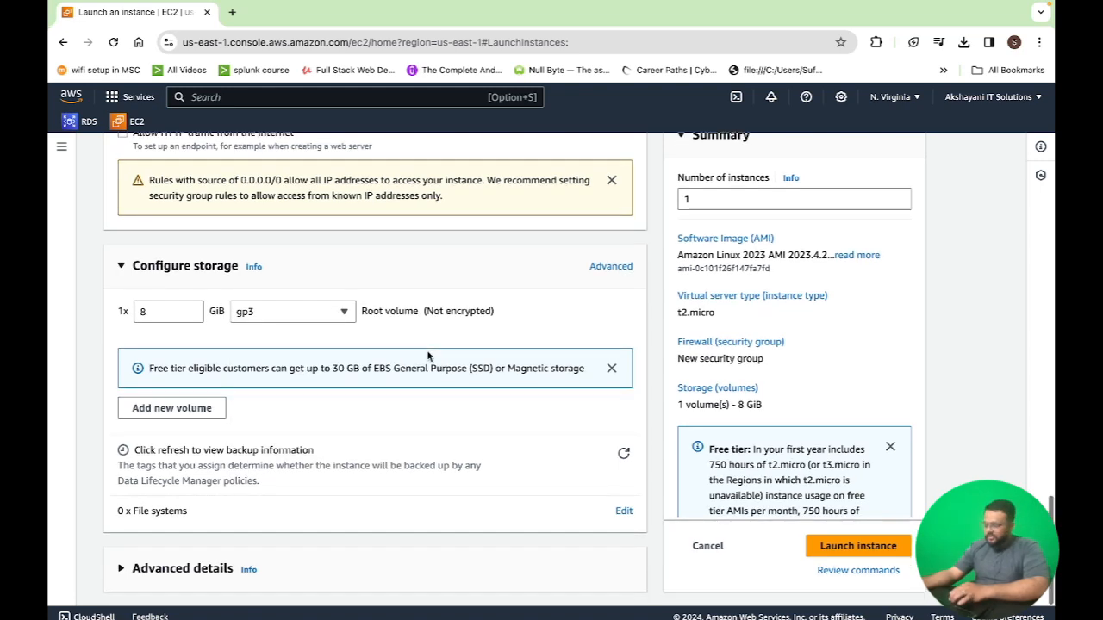
{"action": "left_click", "coordinate": [857, 549]}
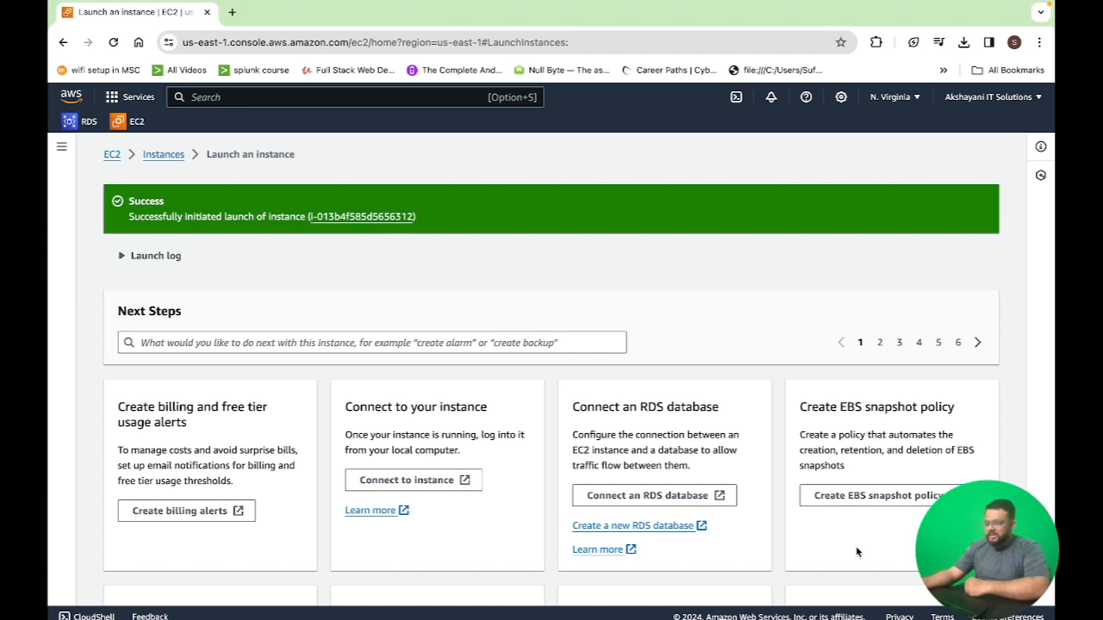
{"action": "left_click", "coordinate": [161, 155]}
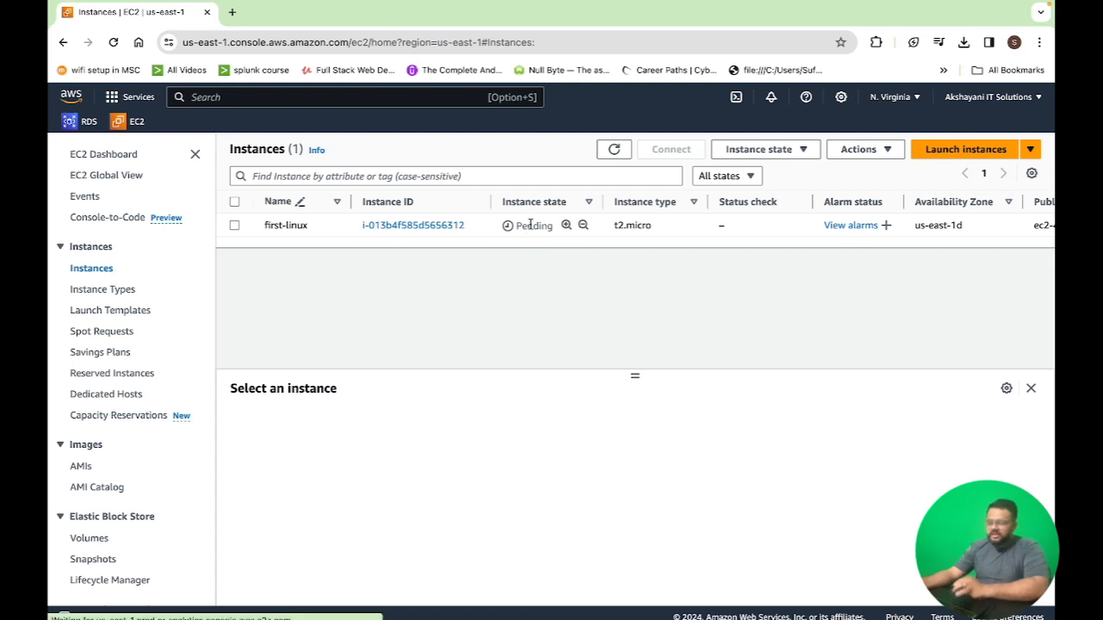
Select the first-linux instance and enlarge its details panel
{"action": "double_click", "coordinate": [529, 225]}
{"action": "left_click", "coordinate": [581, 247]}
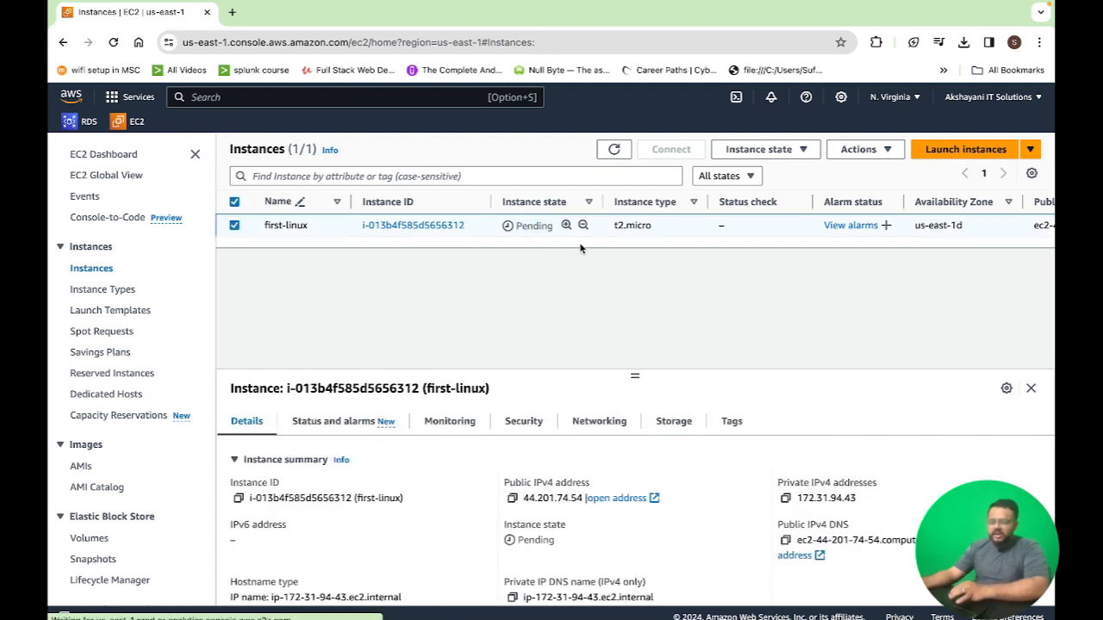
{"action": "left_click", "coordinate": [233, 225]}
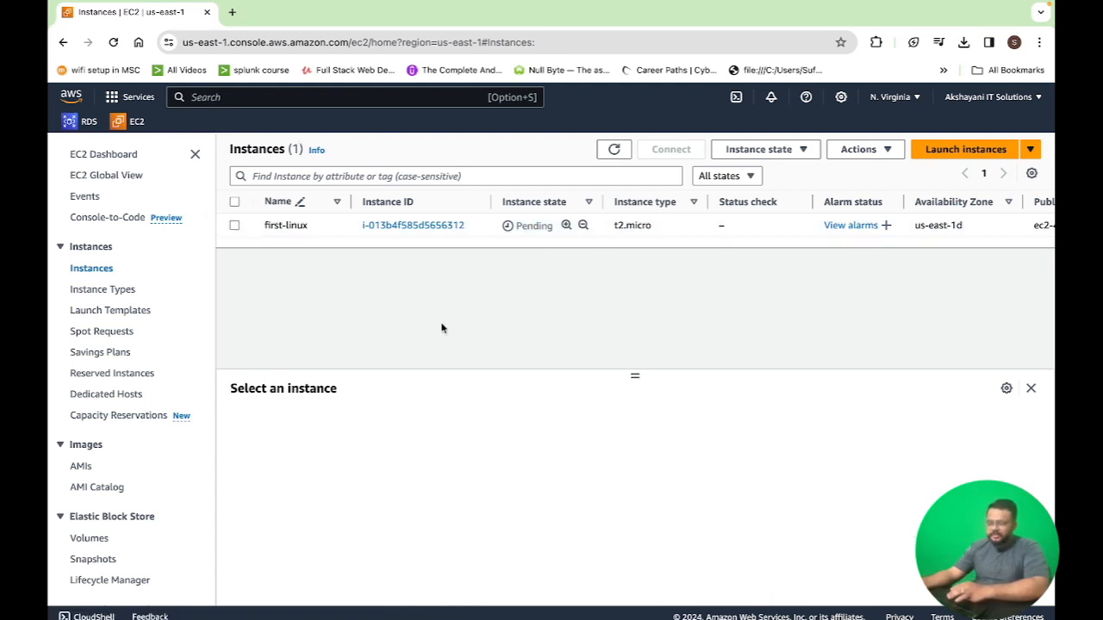
{"action": "left_click", "coordinate": [233, 226]}
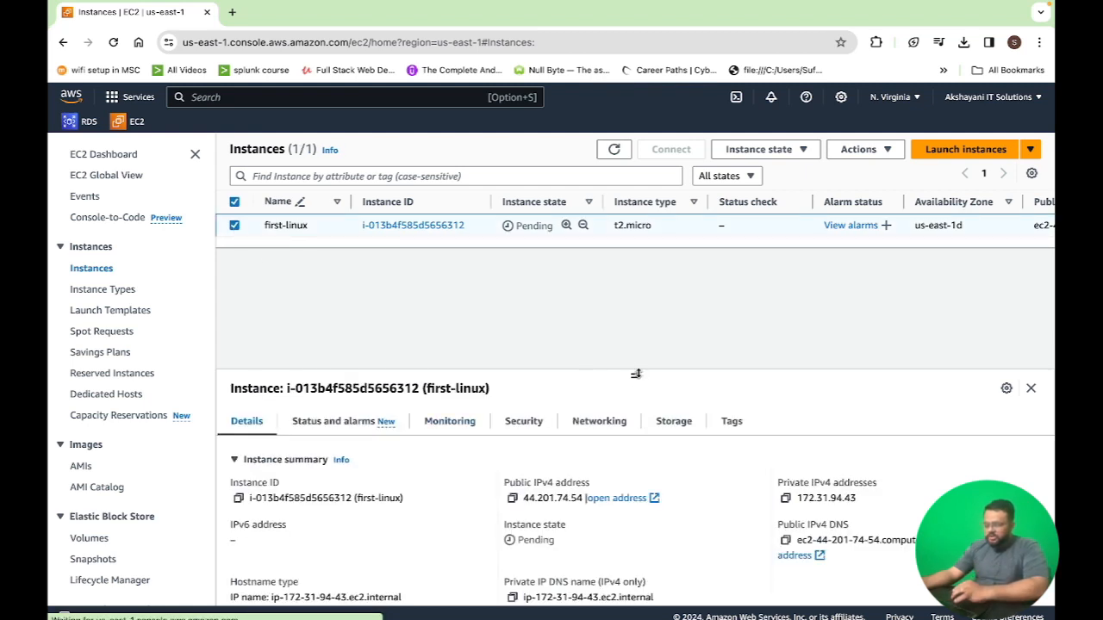
{"action": "left_click_drag", "start_coordinate": [635, 371], "coordinate": [643, 281]}
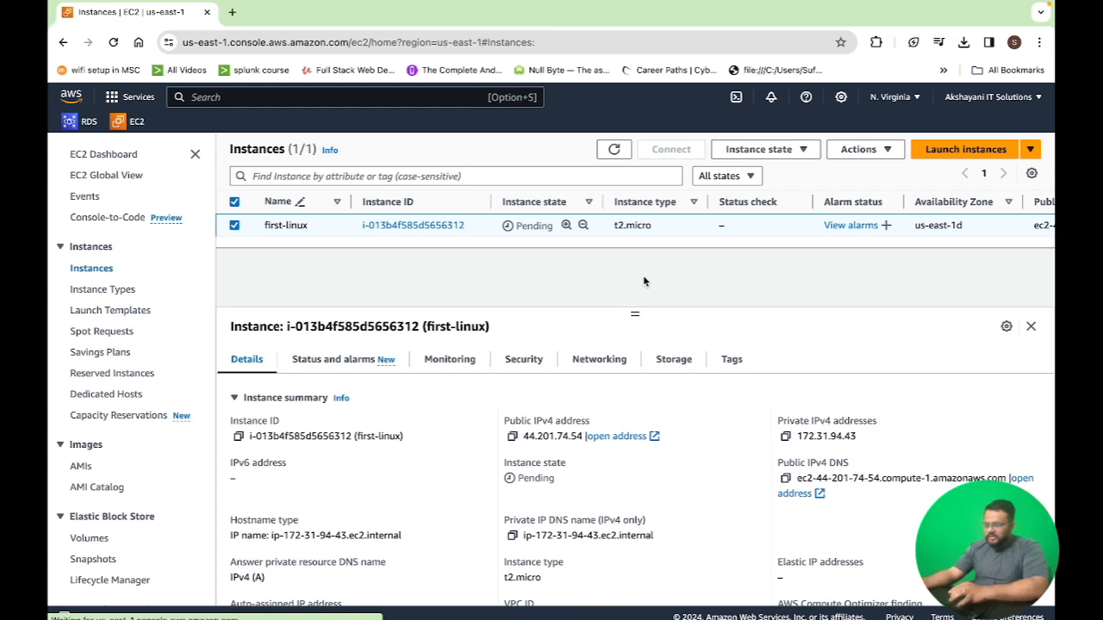
{"action": "scroll", "coordinate": [463, 414], "scroll_direction": "down", "scroll_amount": 1}
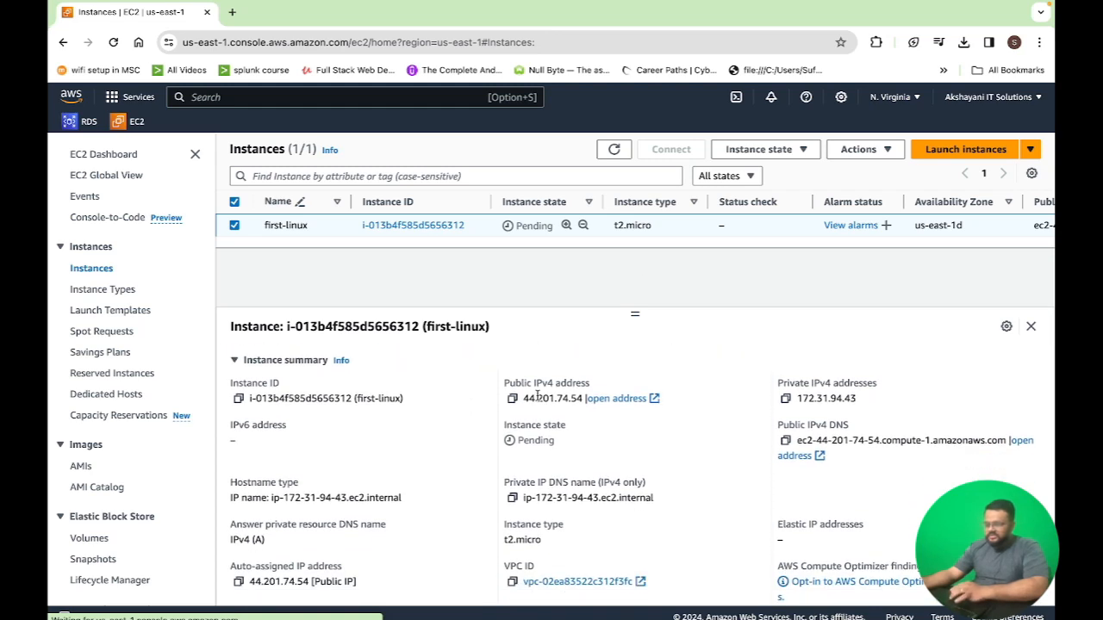
Copy the instance's public IPv4 address and review the instance summary and details
{"action": "left_click", "coordinate": [512, 398]}
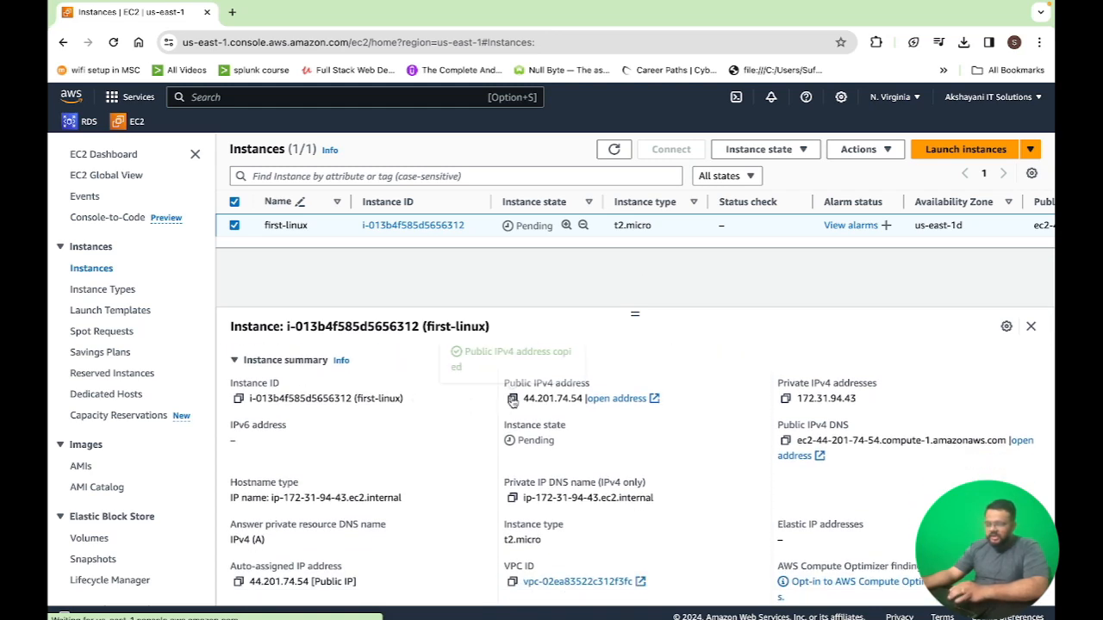
{"action": "scroll", "coordinate": [341, 457], "scroll_direction": "down", "scroll_amount": 1}
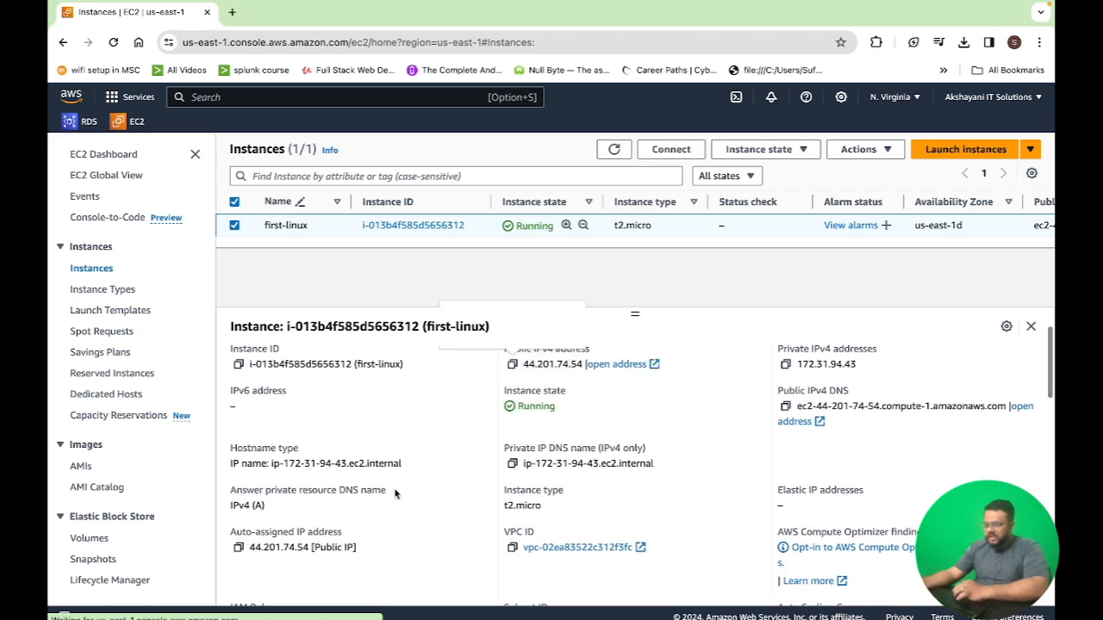
{"action": "scroll", "coordinate": [393, 492], "scroll_direction": "down", "scroll_amount": 3}
{"action": "scroll", "coordinate": [395, 493], "scroll_direction": "down", "scroll_amount": 10}
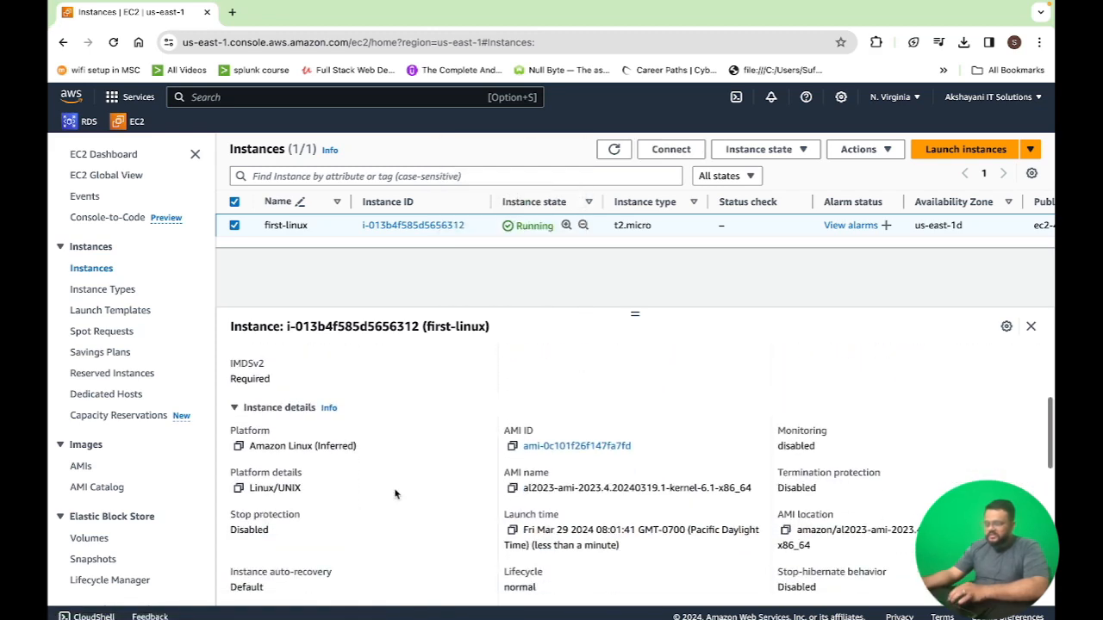
{"action": "scroll", "coordinate": [395, 493], "scroll_direction": "up", "scroll_amount": 12}
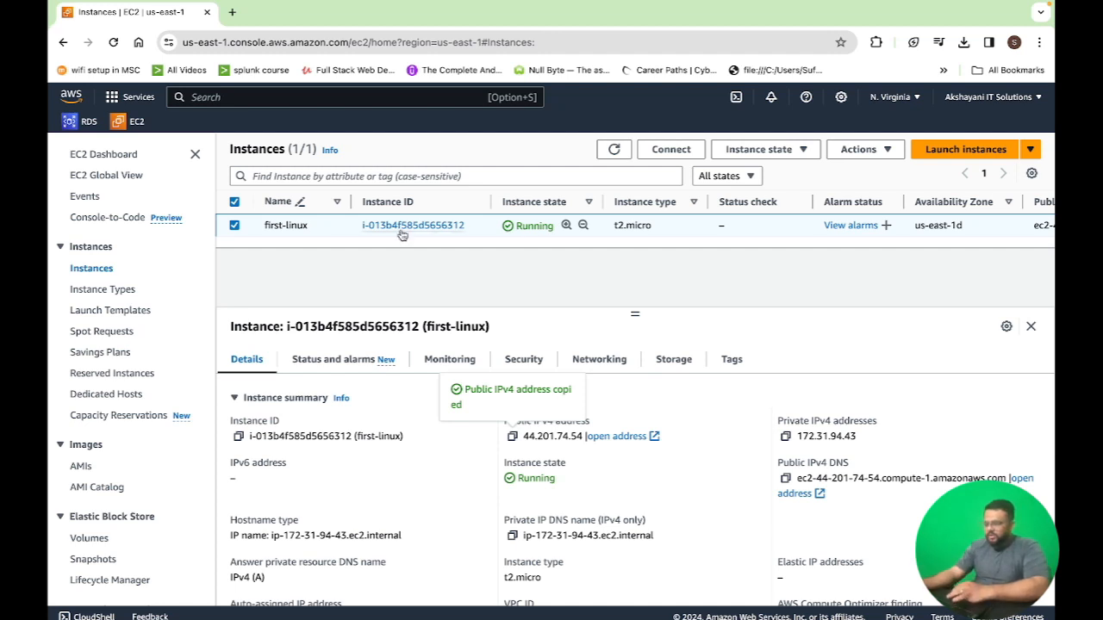
Open EC2 Instance Connect for the first-linux instance and connect as ec2-user
{"action": "left_click", "coordinate": [234, 225]}
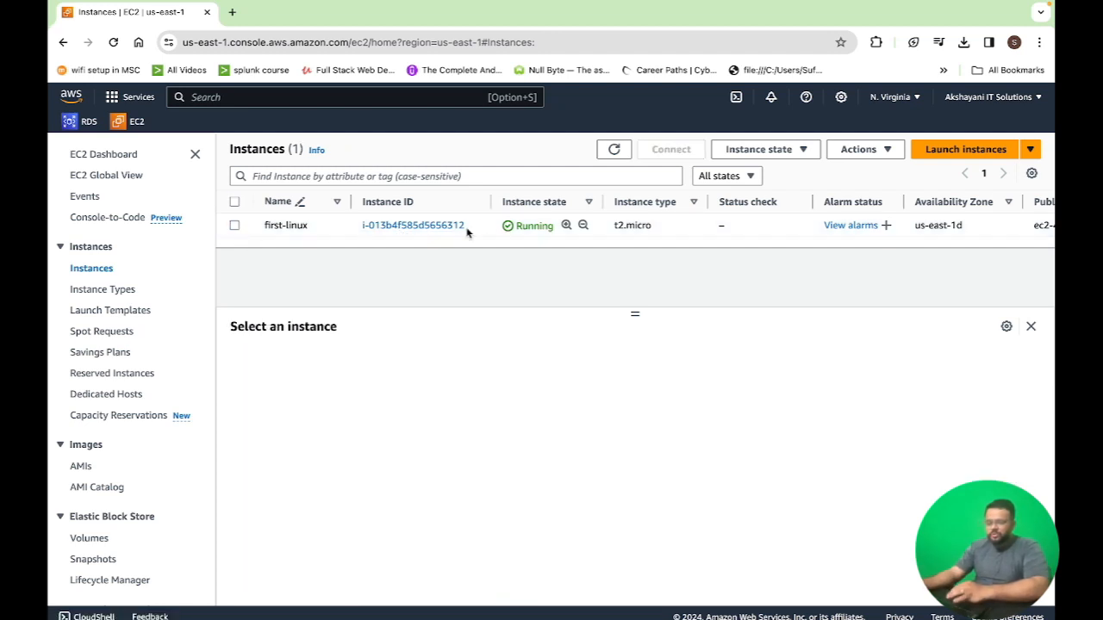
{"action": "left_click", "coordinate": [234, 226]}
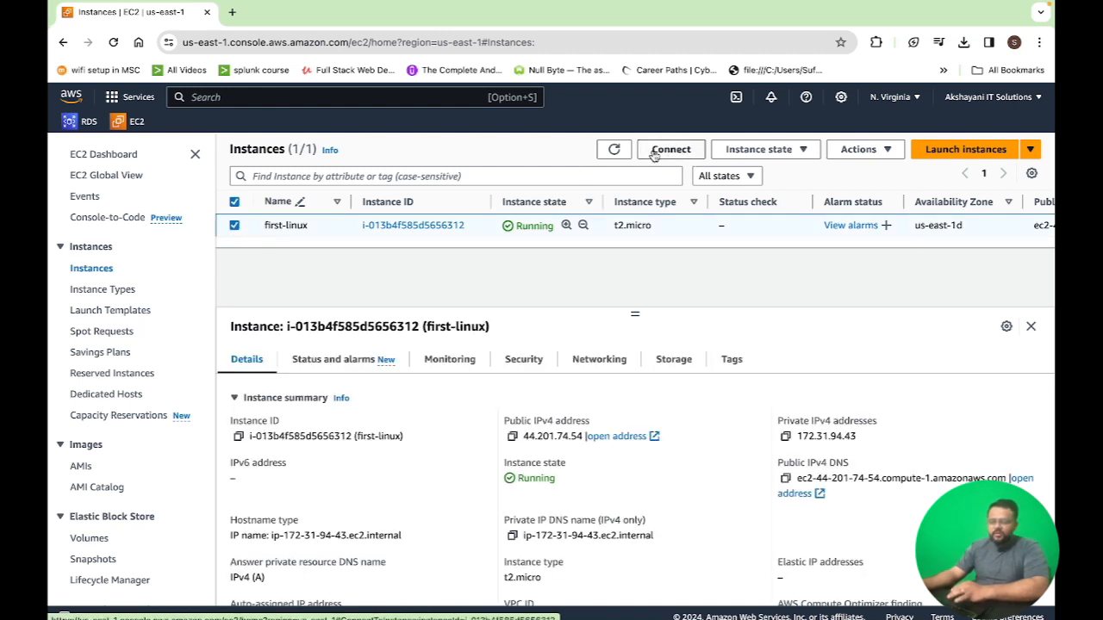
{"action": "left_click", "coordinate": [235, 226]}
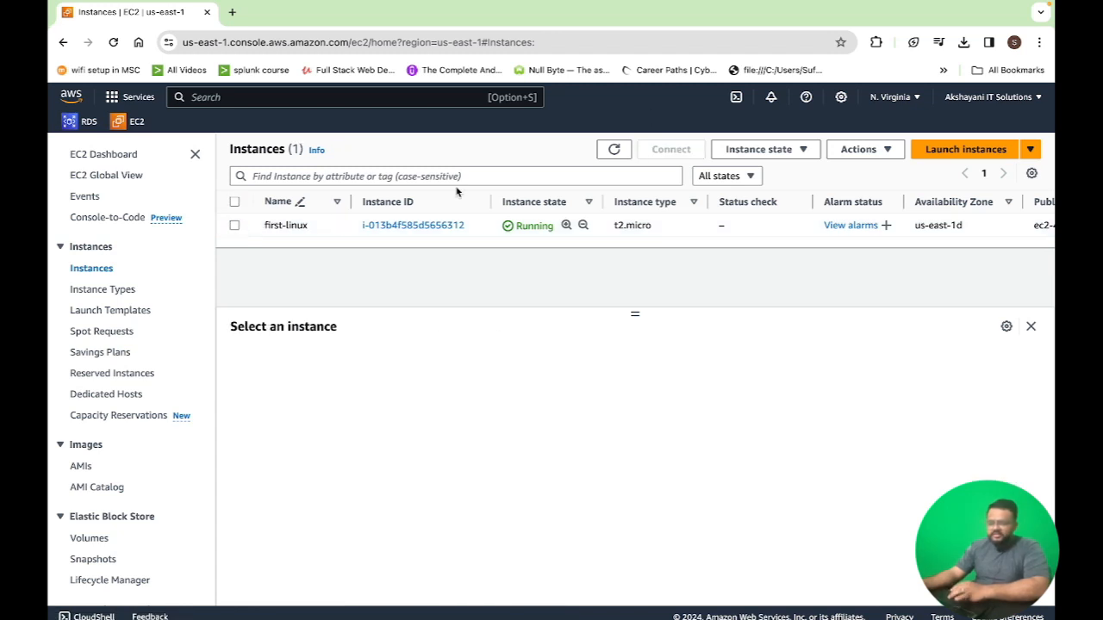
{"action": "left_click", "coordinate": [233, 226]}
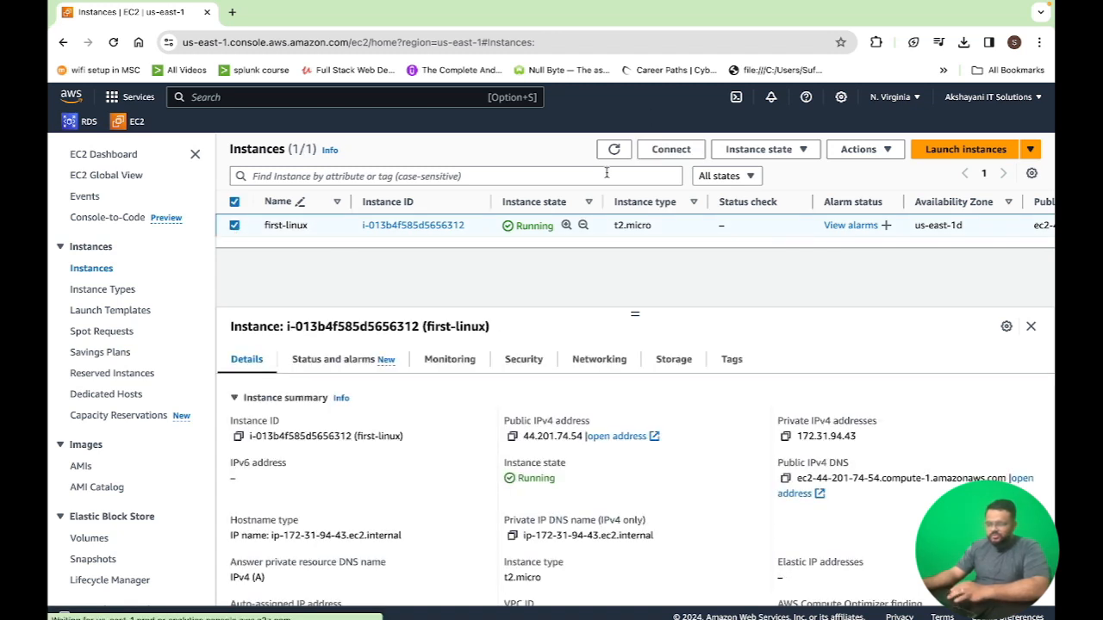
{"action": "left_click", "coordinate": [671, 150]}
{"action": "scroll", "coordinate": [668, 155], "scroll_direction": "down", "scroll_amount": 1}
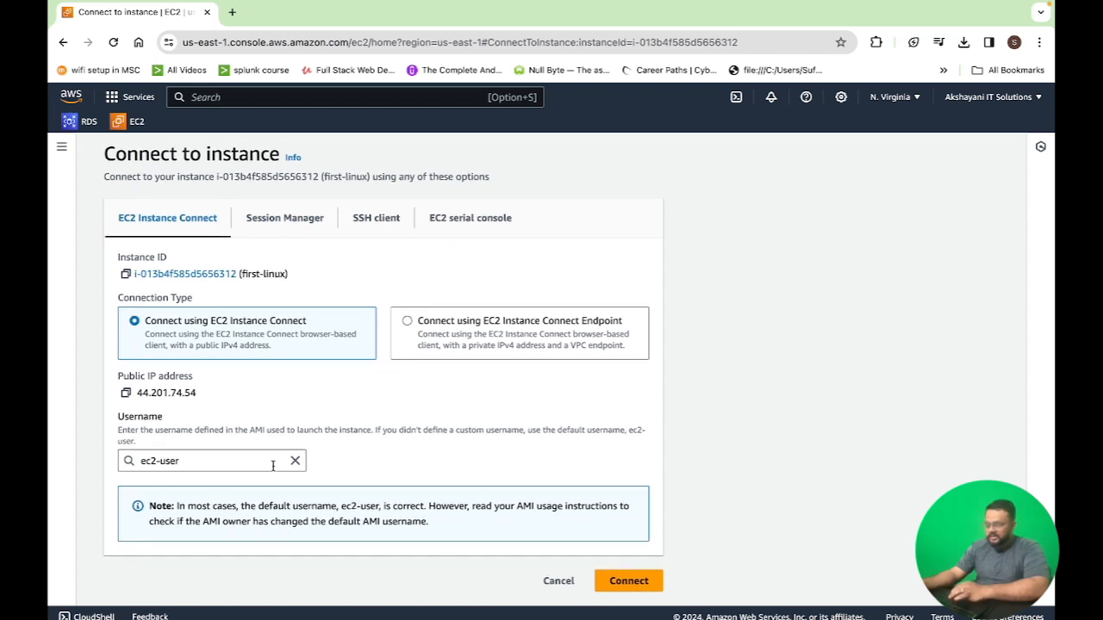
{"action": "left_click", "coordinate": [194, 465]}
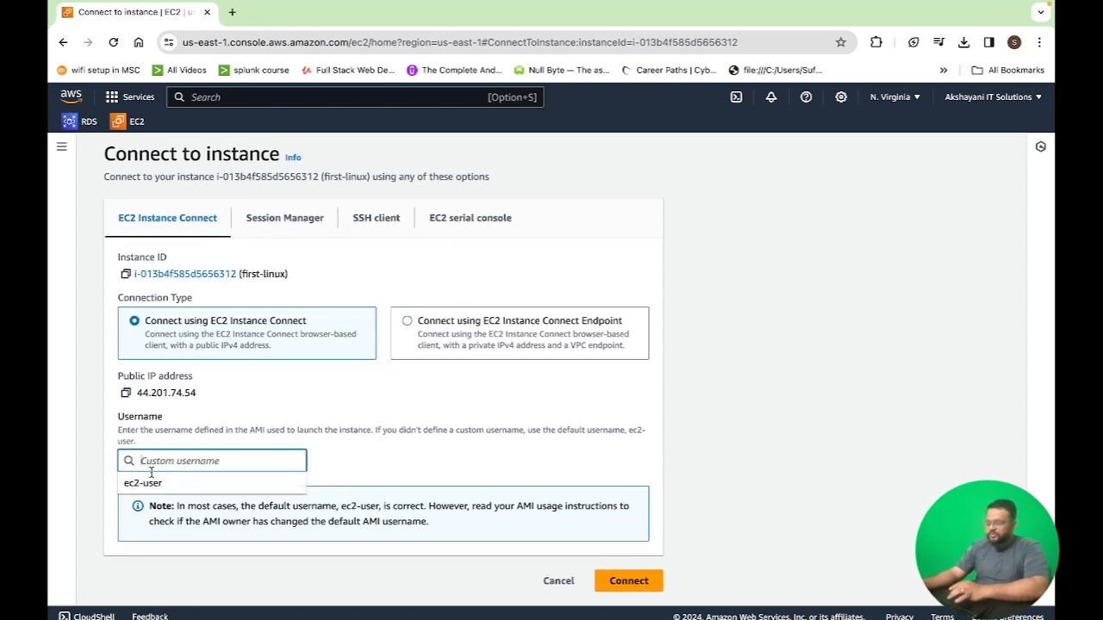
{"action": "left_click", "coordinate": [154, 483]}
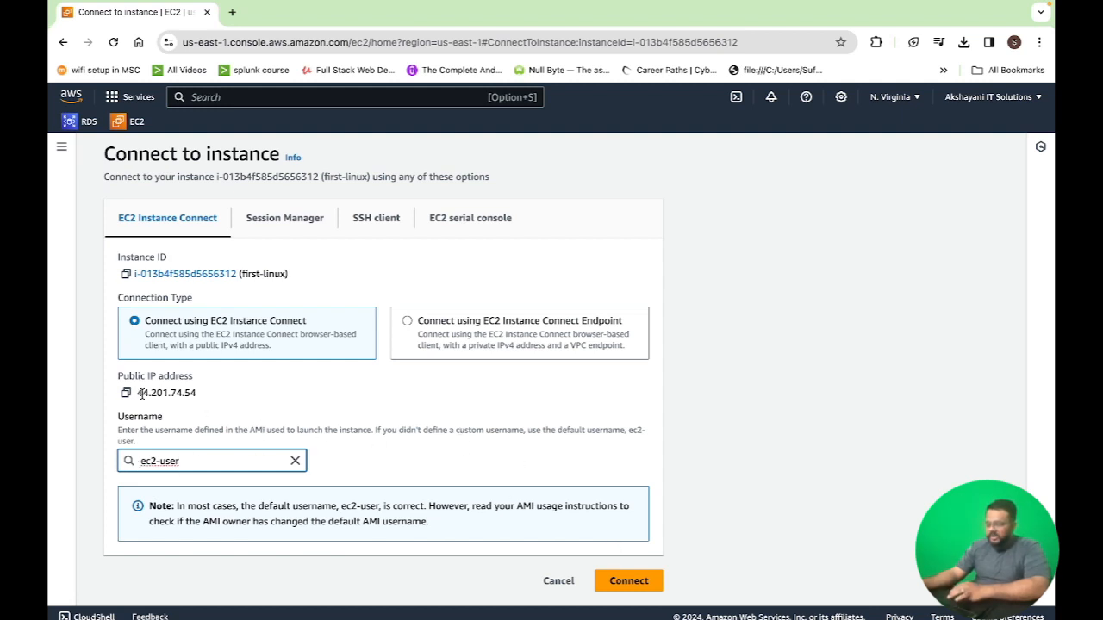
{"action": "left_click", "coordinate": [624, 584]}
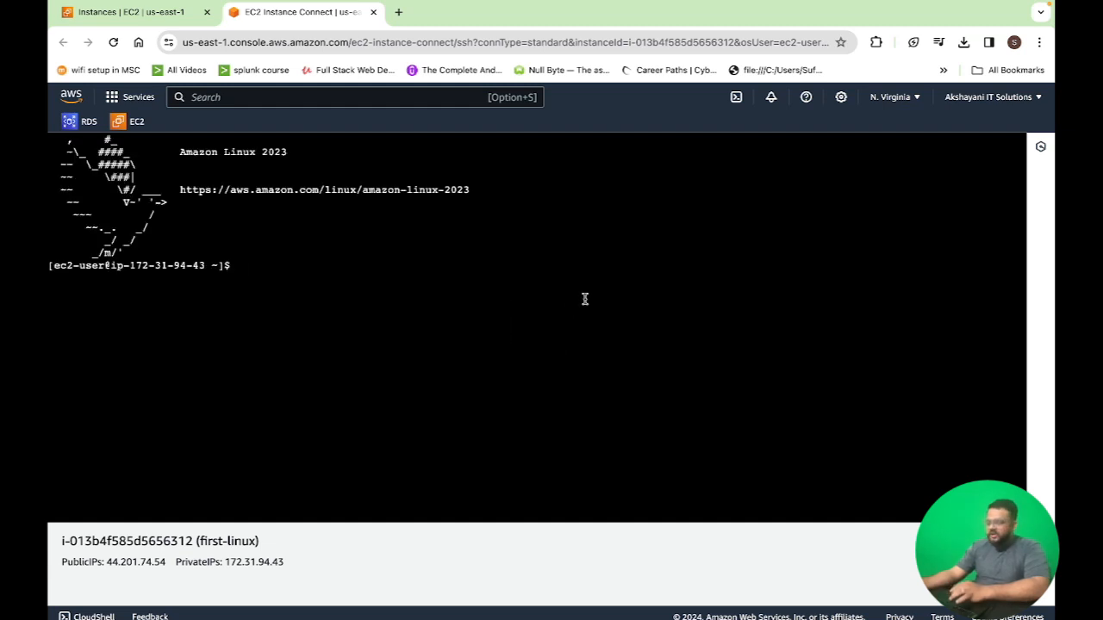
Run ls and pwd in the instance's browser terminal
{"action": "key", "text": "Return"}
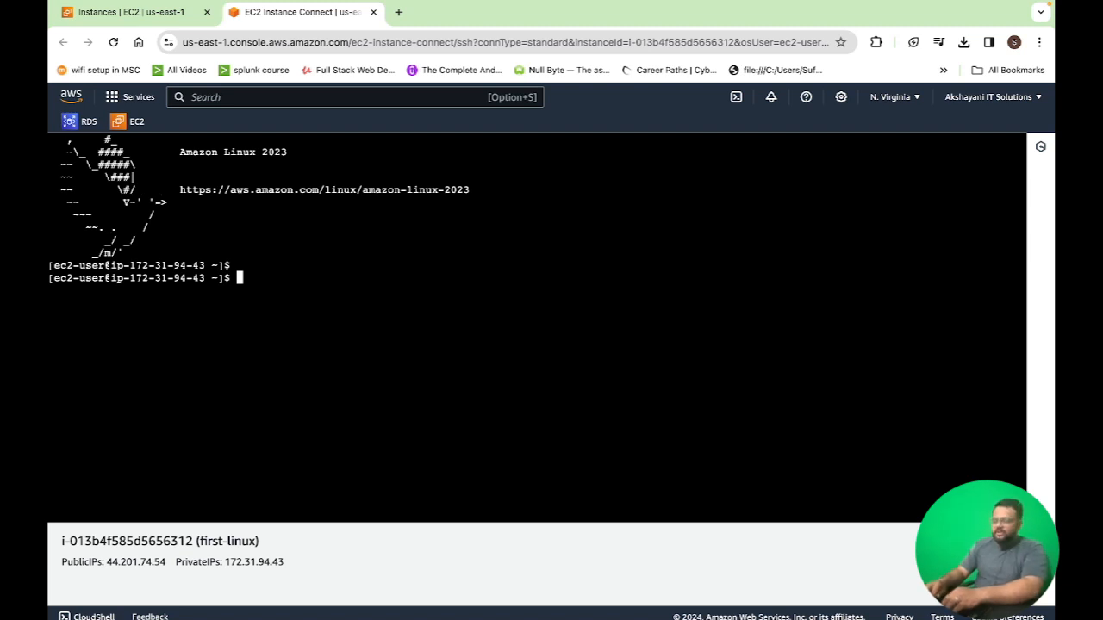
{"action": "type", "text": "ls"}
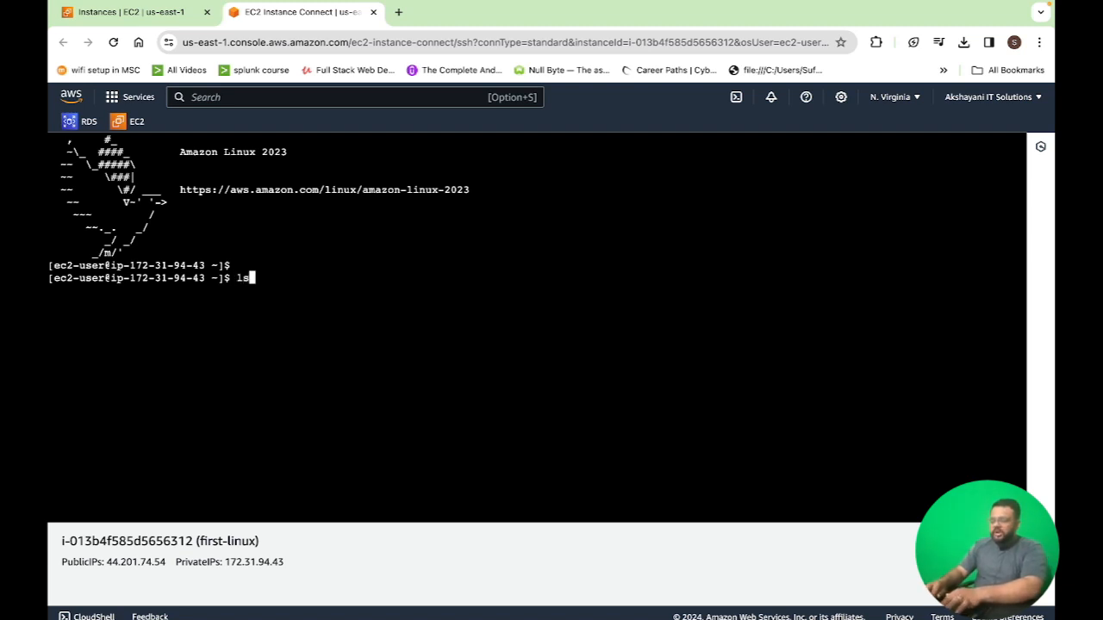
{"action": "key", "text": "Return"}
{"action": "type", "text": "pwd"}
{"action": "key", "text": "Return"}
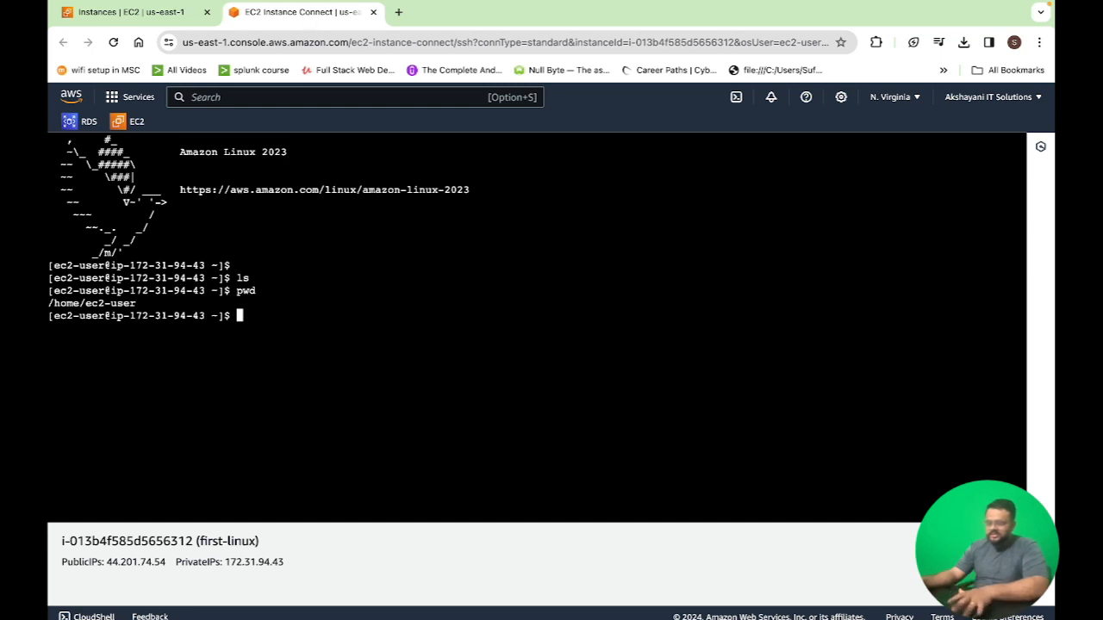
{"action": "key", "text": "Return"}
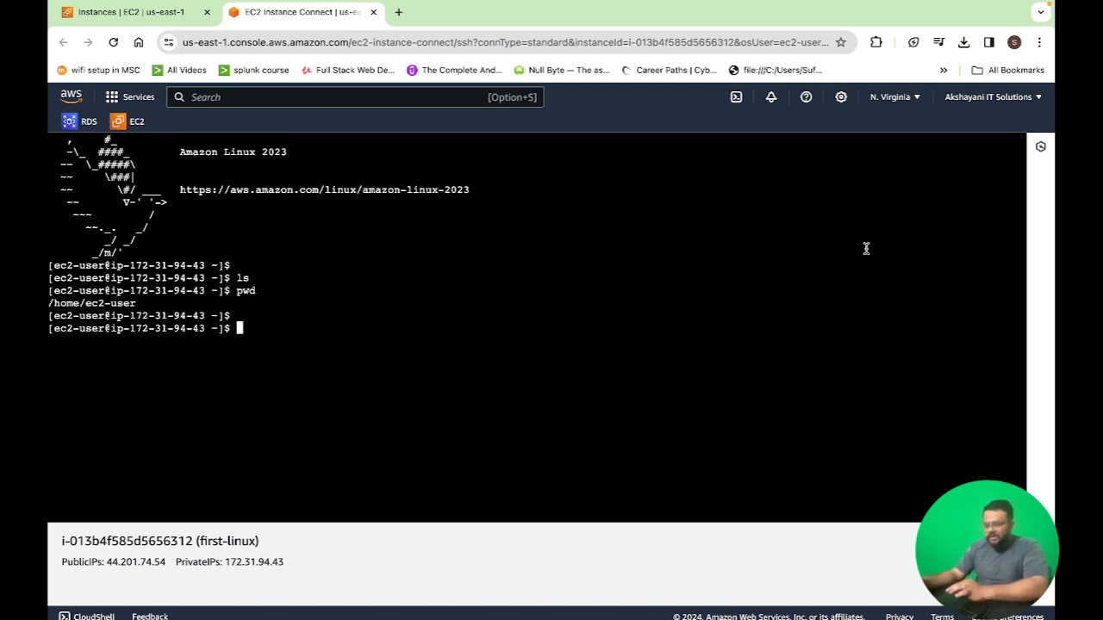
Switch to the local desktop and locate ssh-vms.pem in the Downloads folder
{"action": "key", "text": "ctrl+Left"}
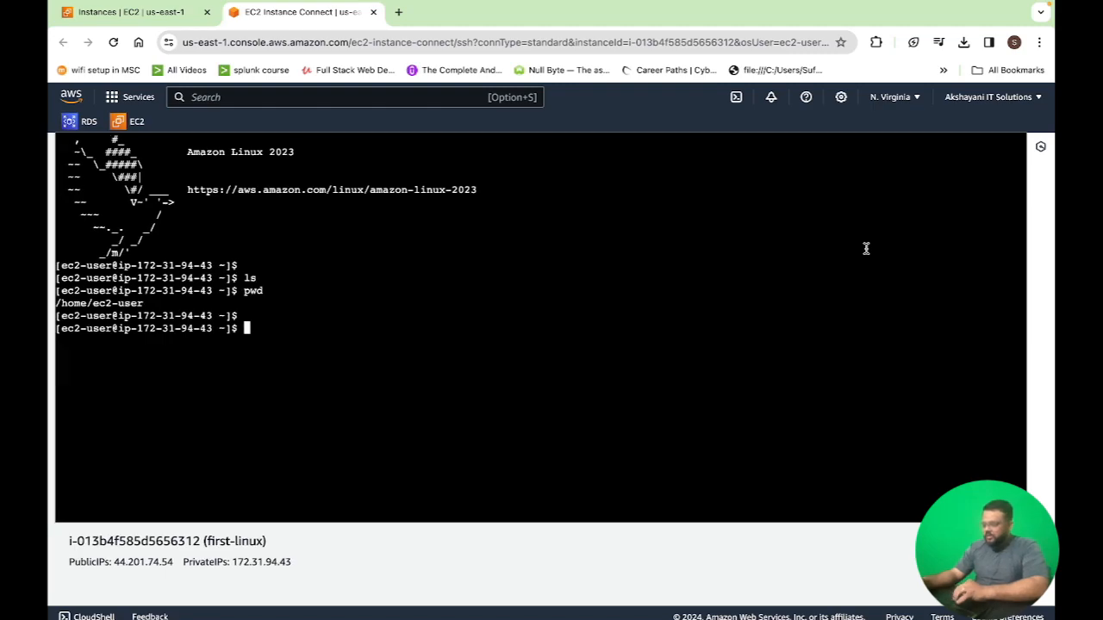
{"action": "key", "text": "ctrl+Left"}
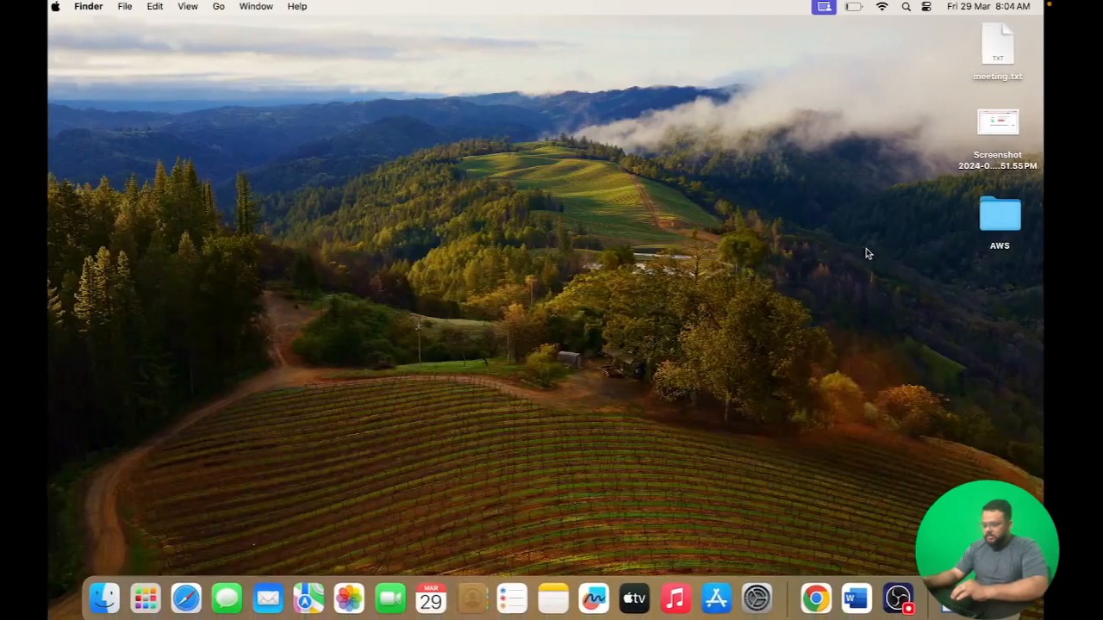
{"action": "double_click", "coordinate": [1014, 226]}
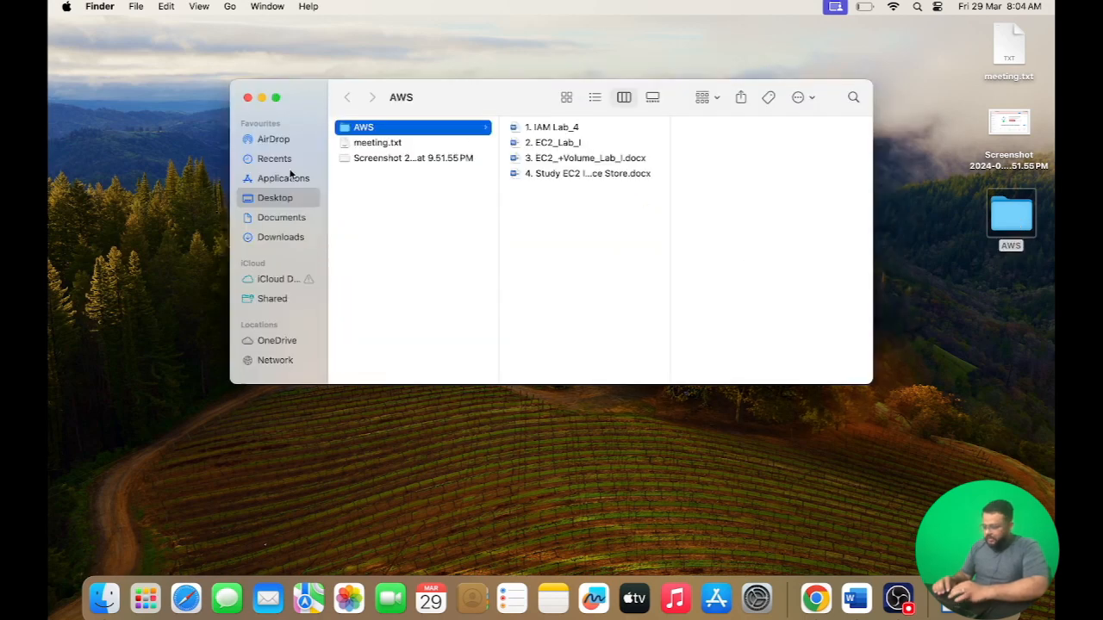
{"action": "left_click", "coordinate": [278, 237]}
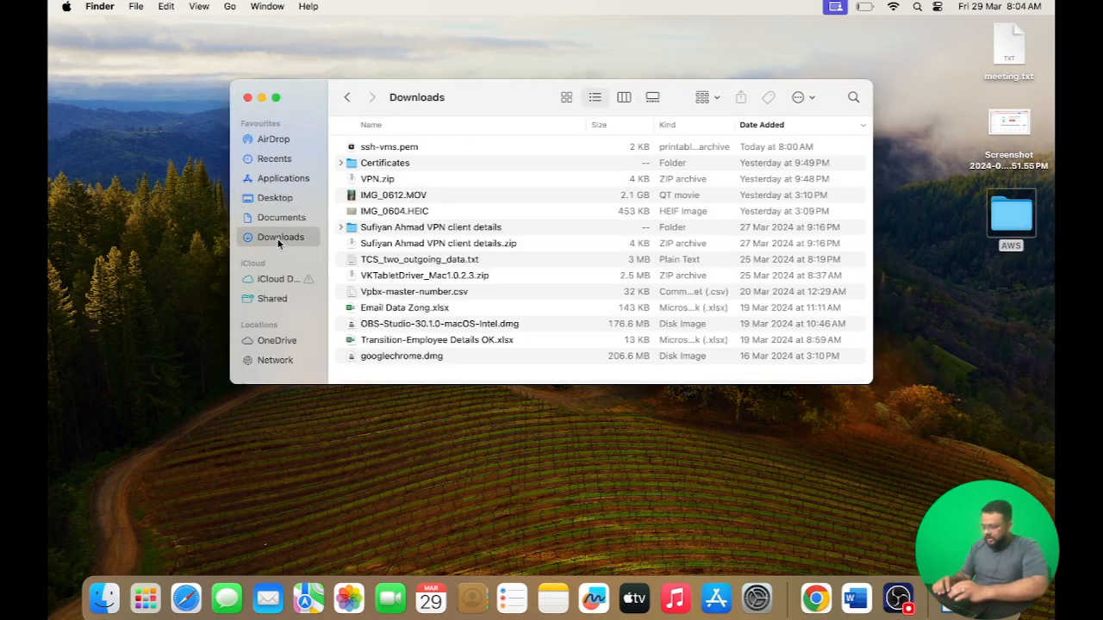
{"action": "left_click", "coordinate": [391, 153]}
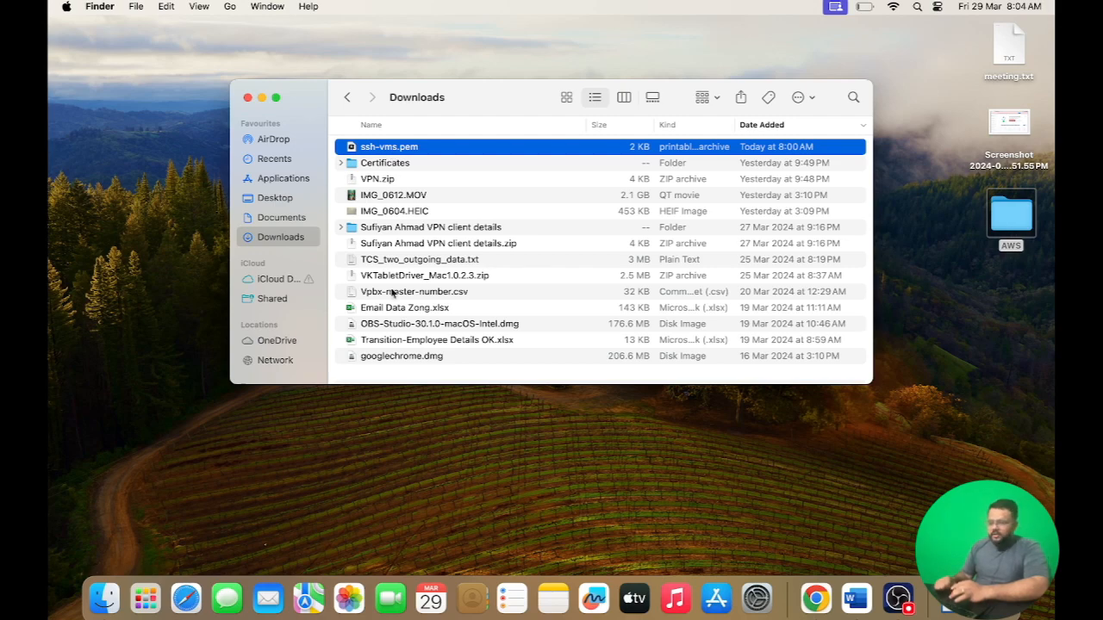
{"action": "left_click", "coordinate": [531, 479]}
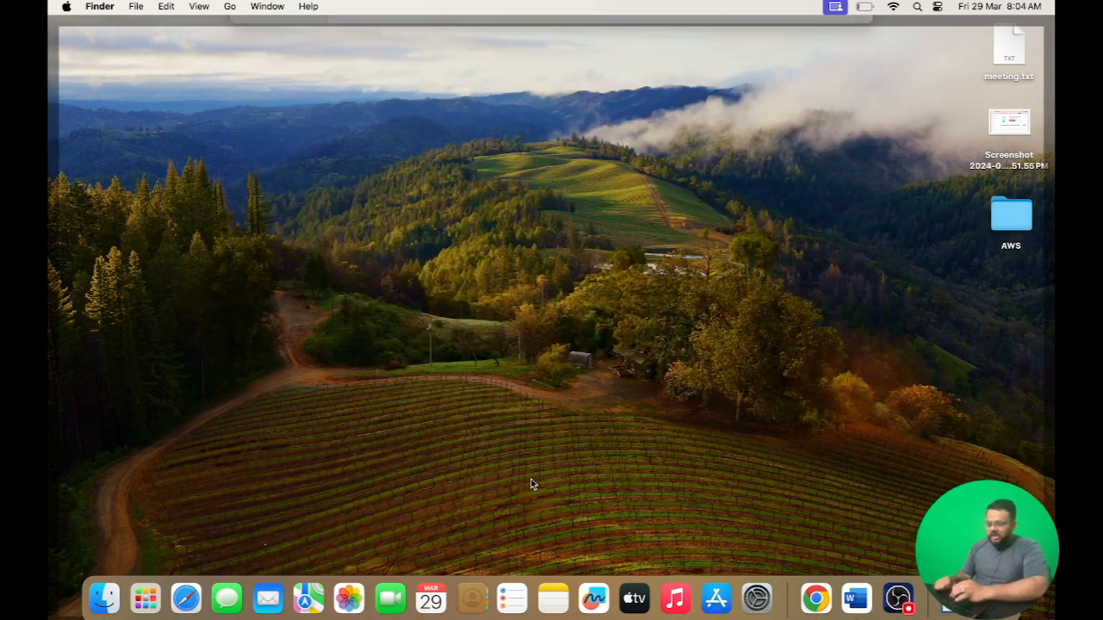
{"action": "left_click", "coordinate": [531, 479]}
Open Terminal through Spotlight and move its window over the Downloads folder
{"action": "key", "text": "super+space"}
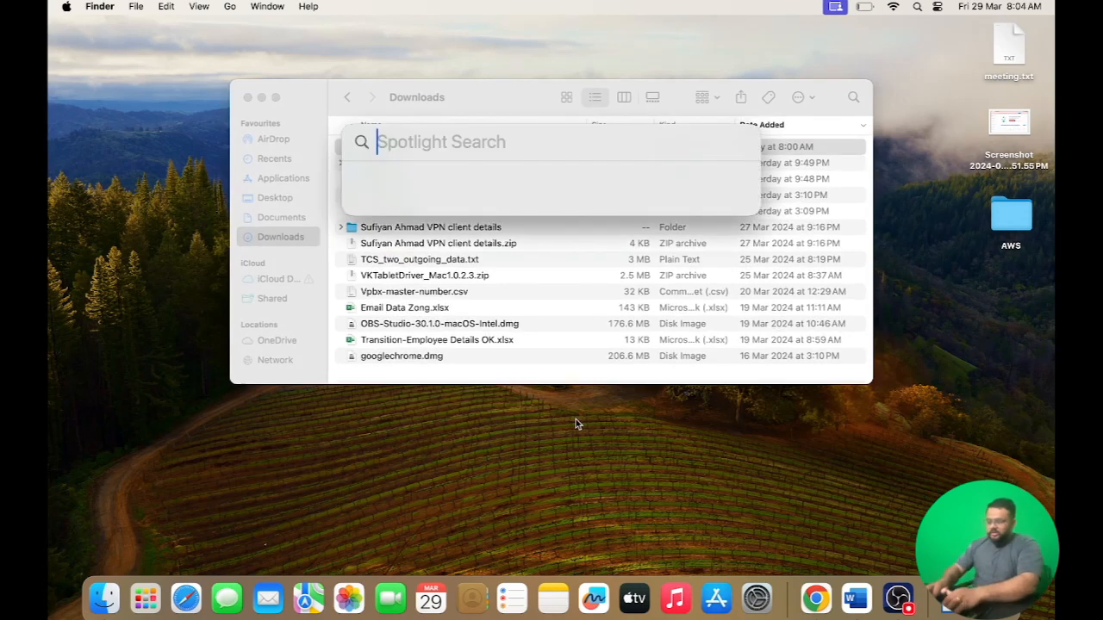
{"action": "type", "text": "terminal"}
{"action": "key", "text": "Return"}
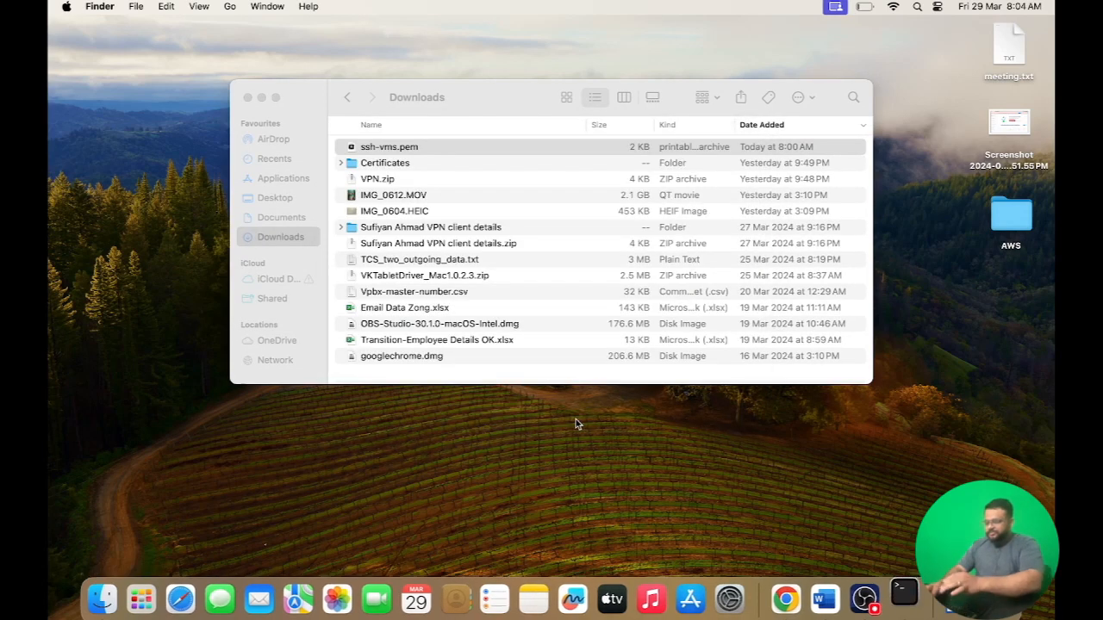
{"action": "left_click_drag", "start_coordinate": [266, 297], "coordinate": [424, 191]}
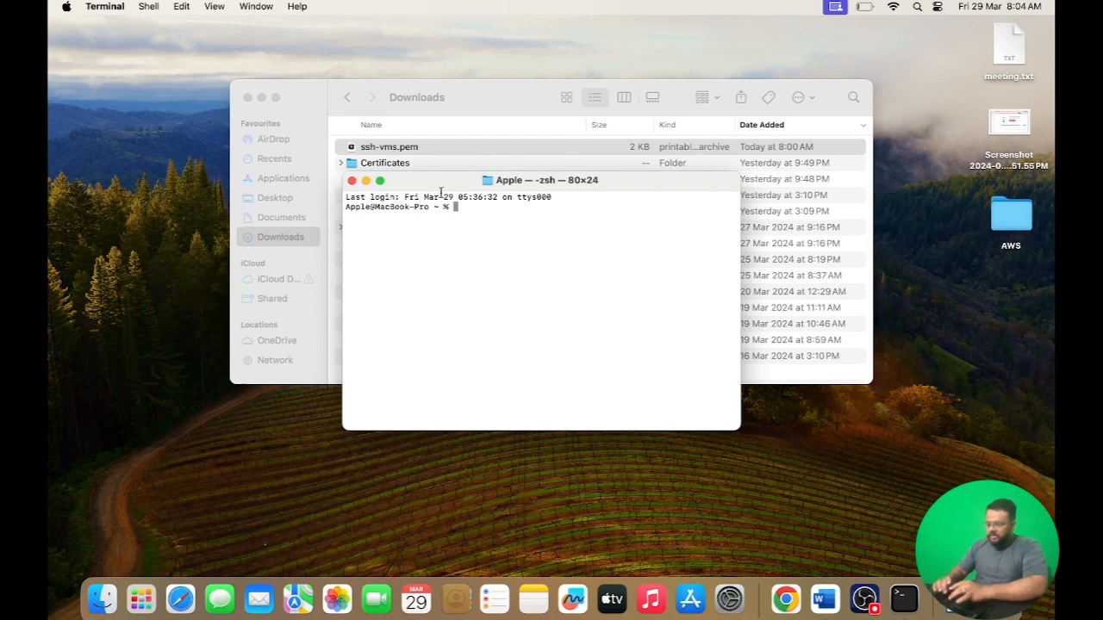
{"action": "right_click", "coordinate": [510, 253]}
{"action": "left_click", "coordinate": [468, 285]}
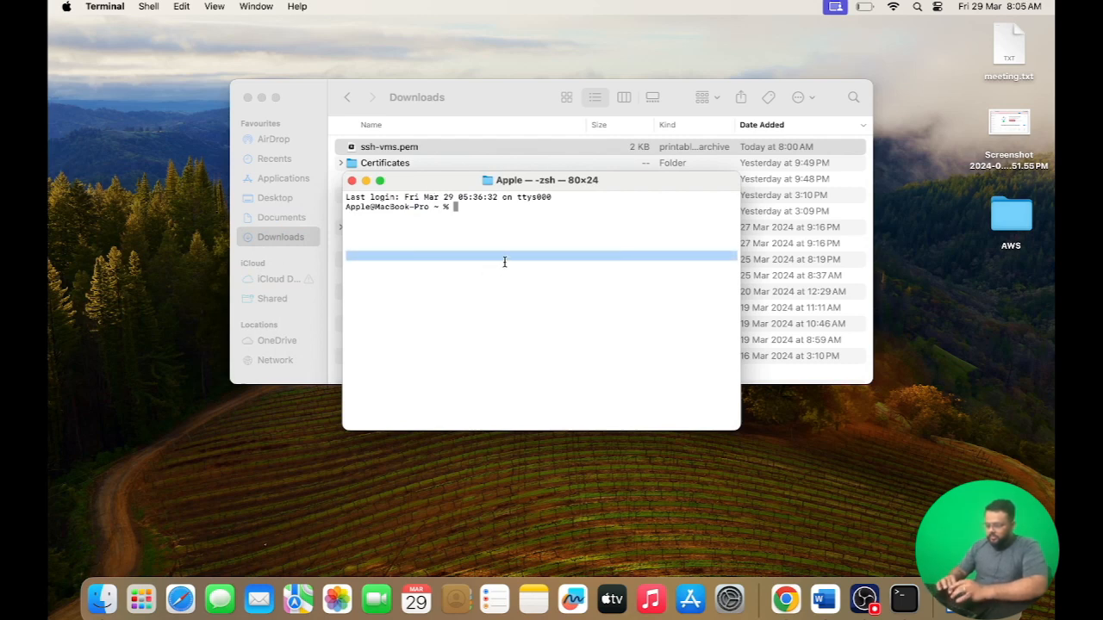
{"action": "left_click", "coordinate": [539, 218]}
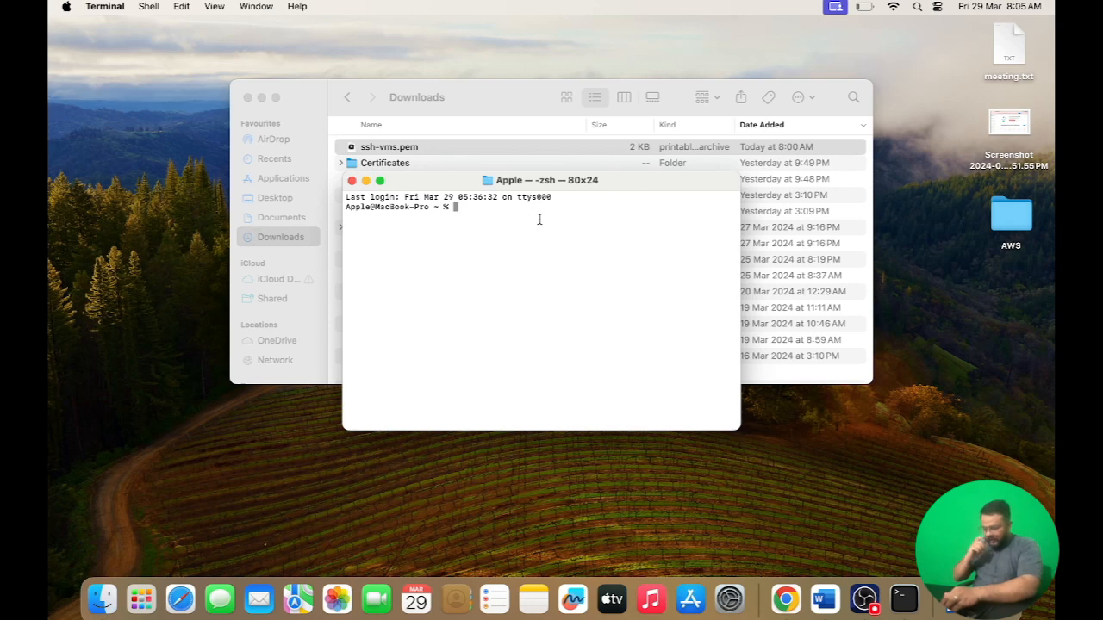
Change into the Downloads folder in Terminal and list its files
{"action": "key", "text": "Return"}
{"action": "key", "text": "Return"}
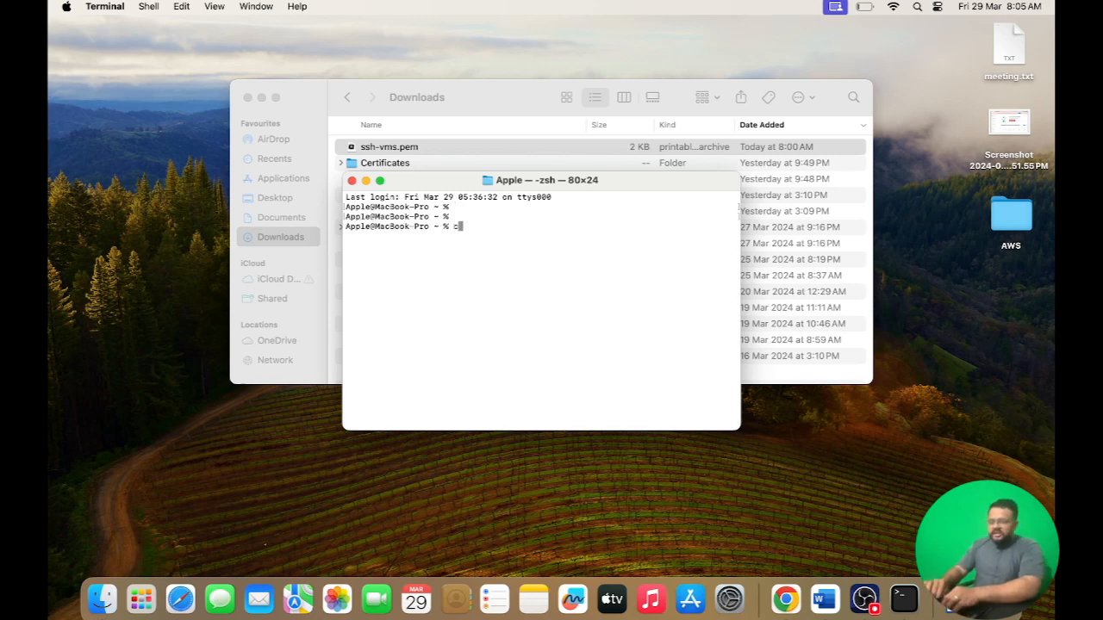
{"action": "type", "text": "/"}
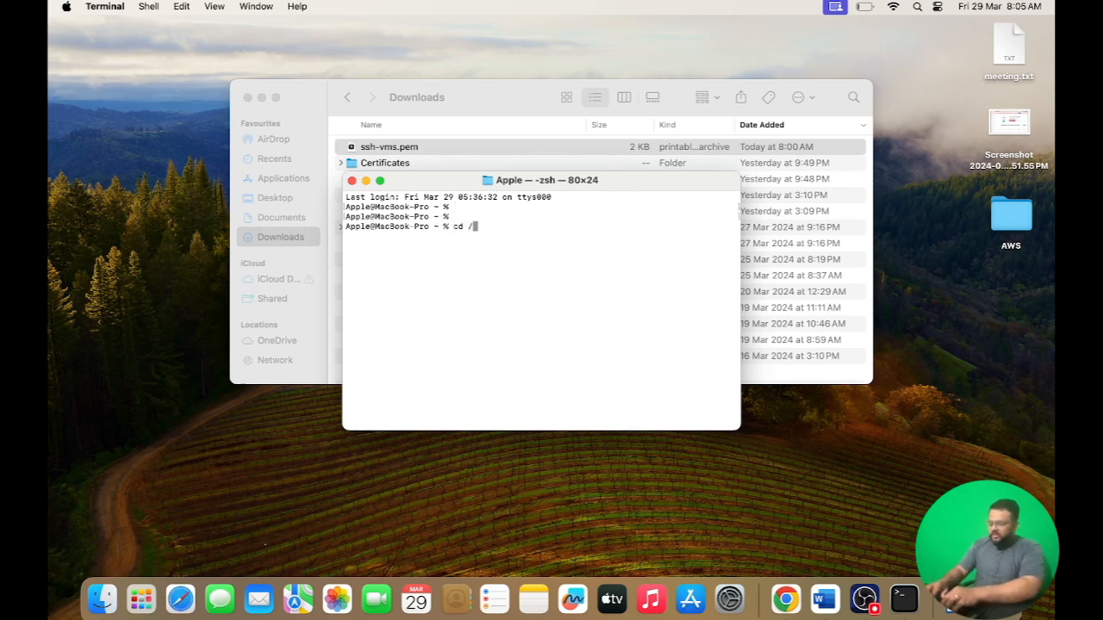
{"action": "type", "text": "Do"}
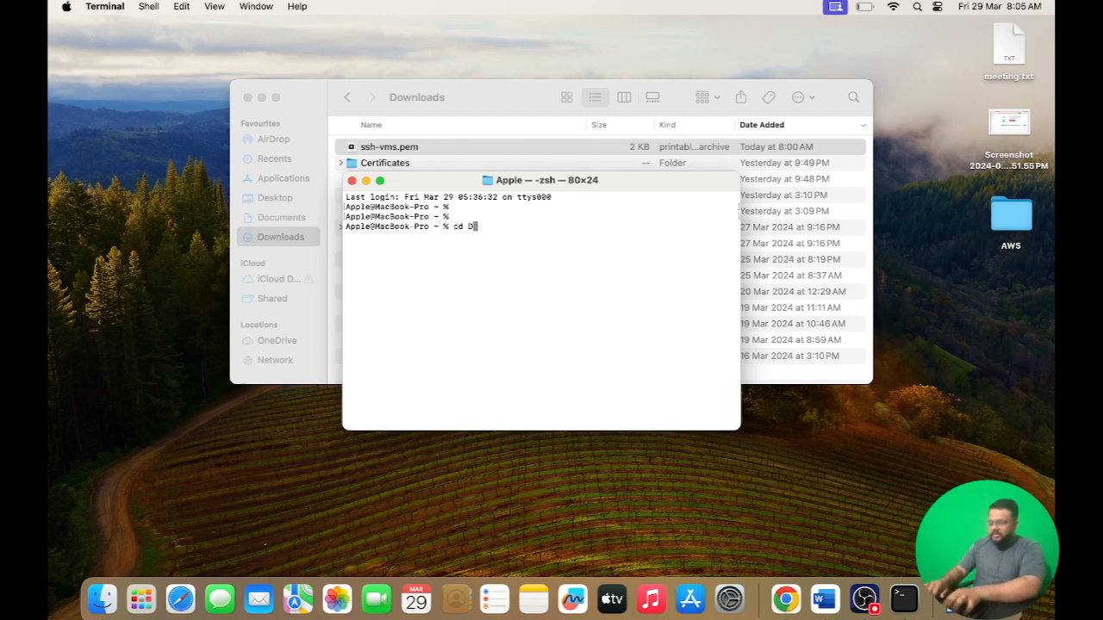
{"action": "key", "text": "Tab"}
{"action": "type", "text": "wn"}
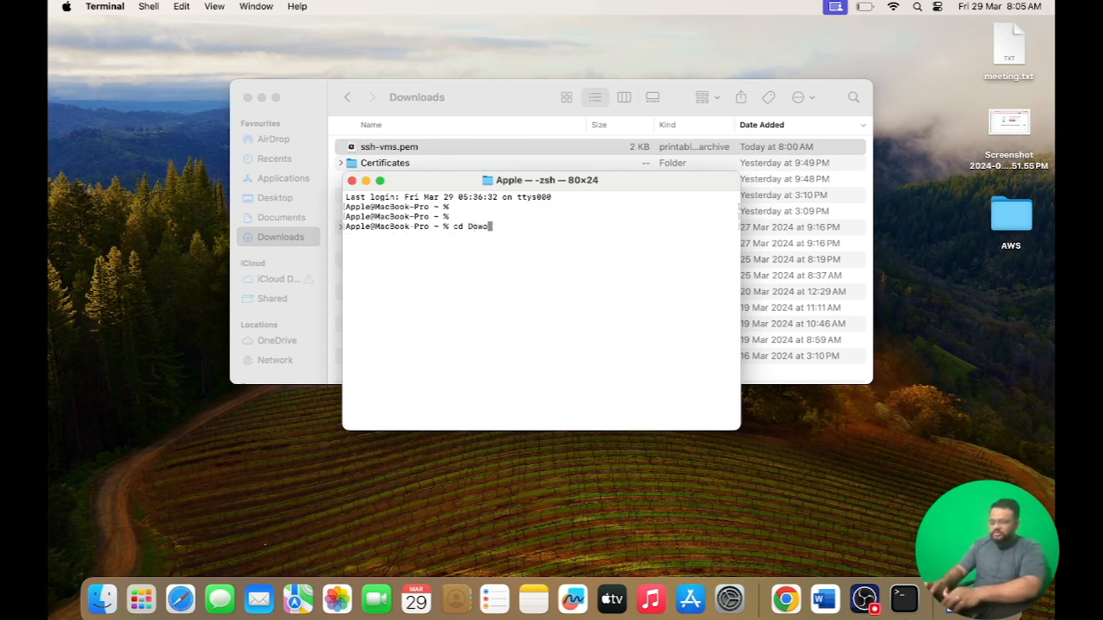
{"action": "key", "text": "Tab"}
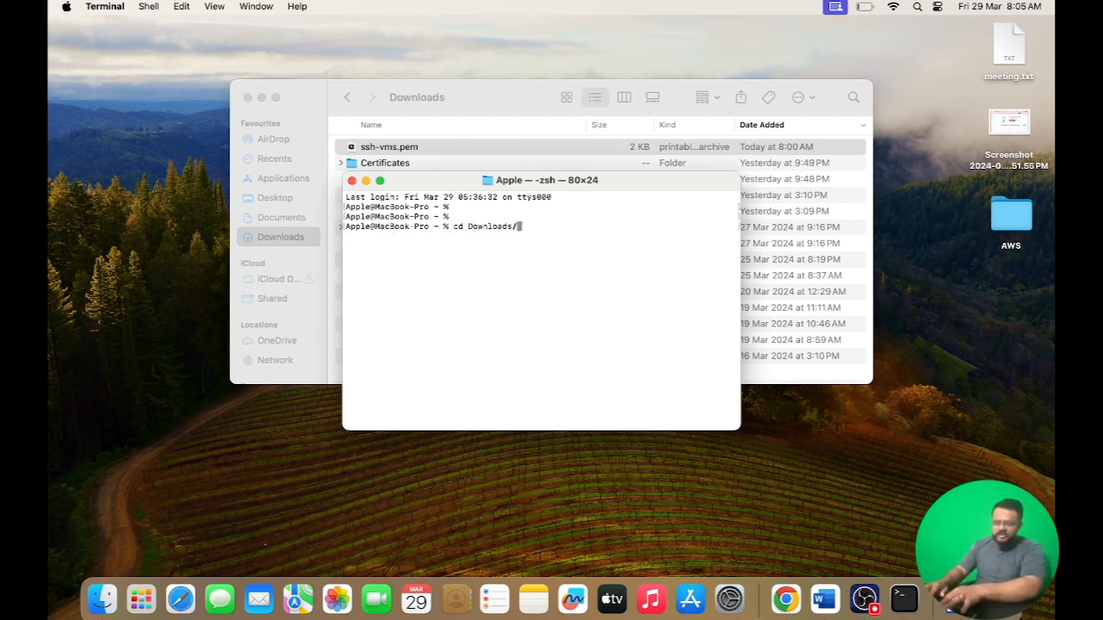
{"action": "key", "text": "Return"}
{"action": "key", "text": "Return"}
{"action": "type", "text": "l"}
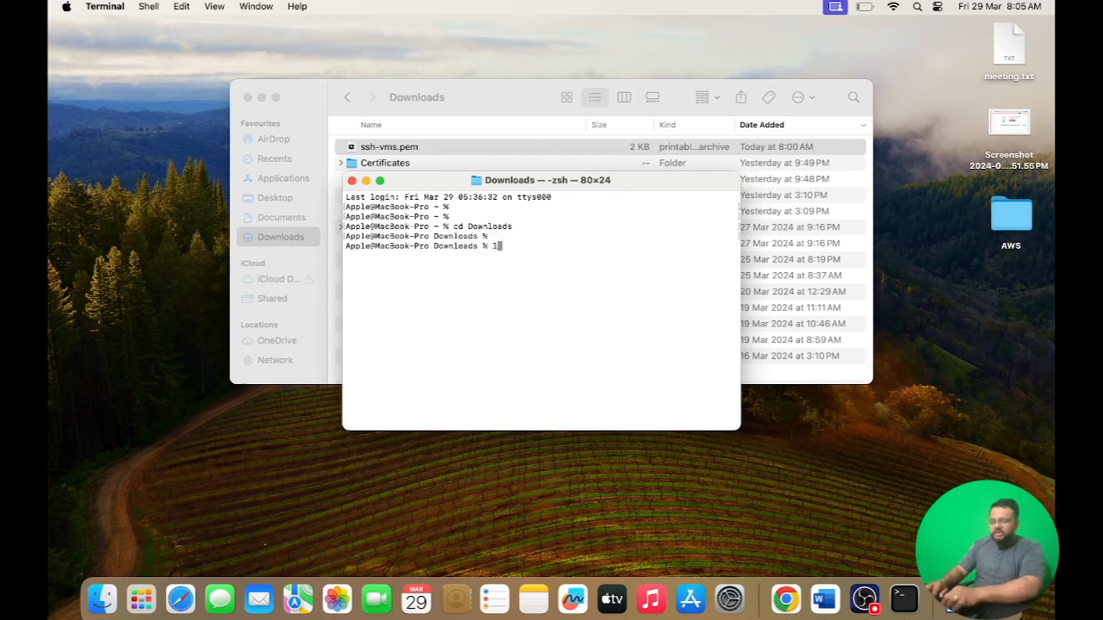
{"action": "type", "text": "s"}
{"action": "key", "text": "Return"}
Start an ssh command that uses the ssh-vms.pem key to log in as ec2-user
{"action": "left_click", "coordinate": [591, 215]}
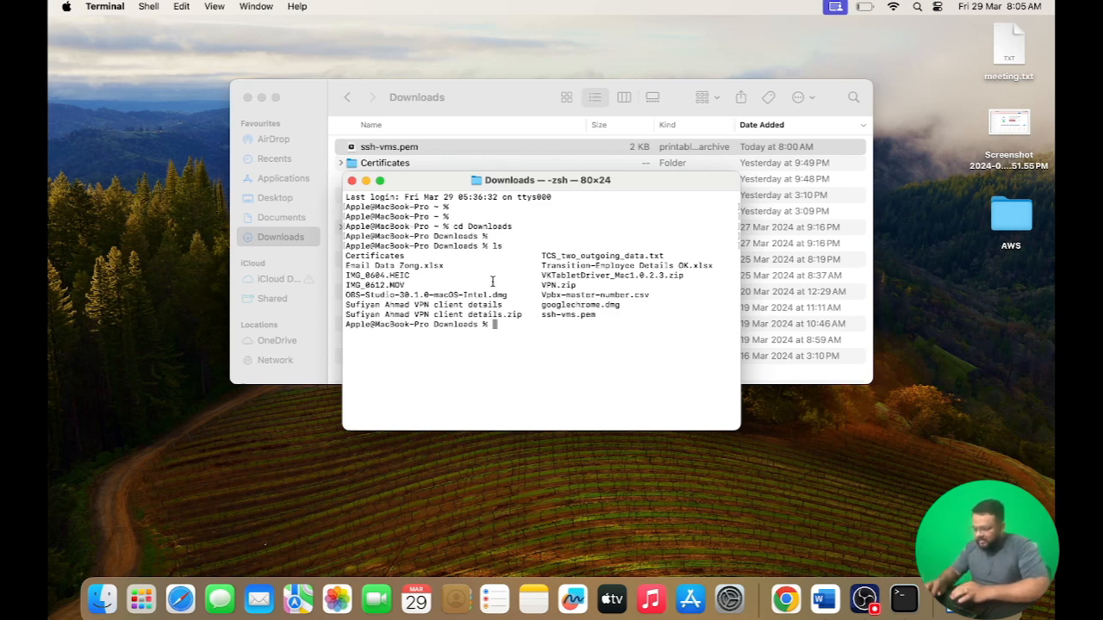
{"action": "mouse_move", "coordinate": [561, 319]}
{"action": "left_mouse_down"}
{"action": "mouse_move", "coordinate": [598, 316]}
{"action": "mouse_move", "coordinate": [543, 319]}
{"action": "left_mouse_up"}
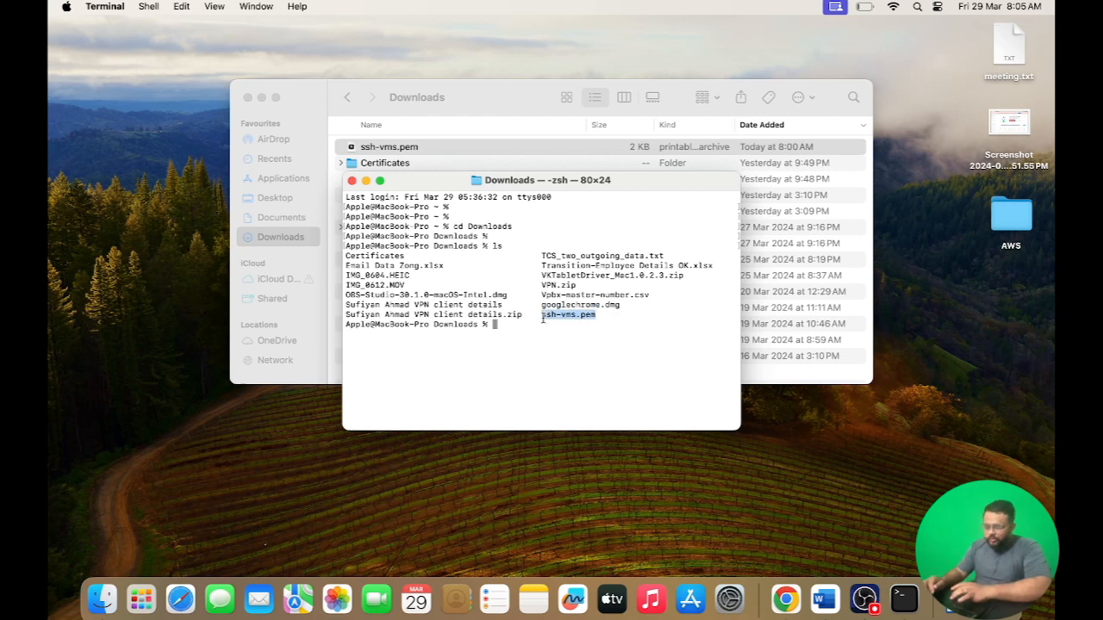
{"action": "key", "text": "Return"}
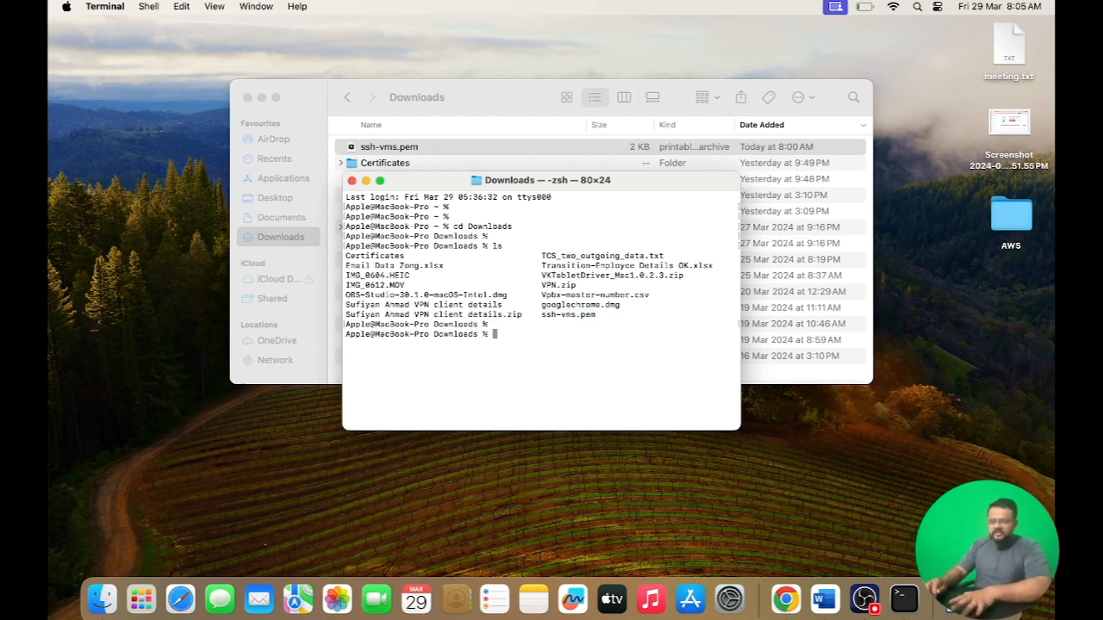
{"action": "type", "text": "ssh "}
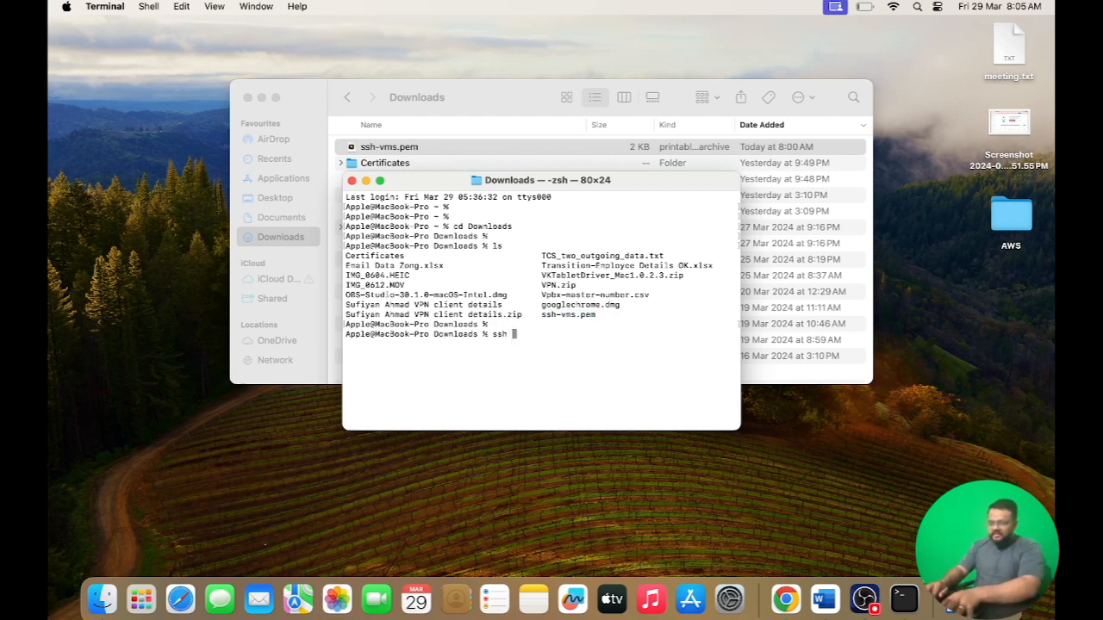
{"action": "type", "text": "-i"}
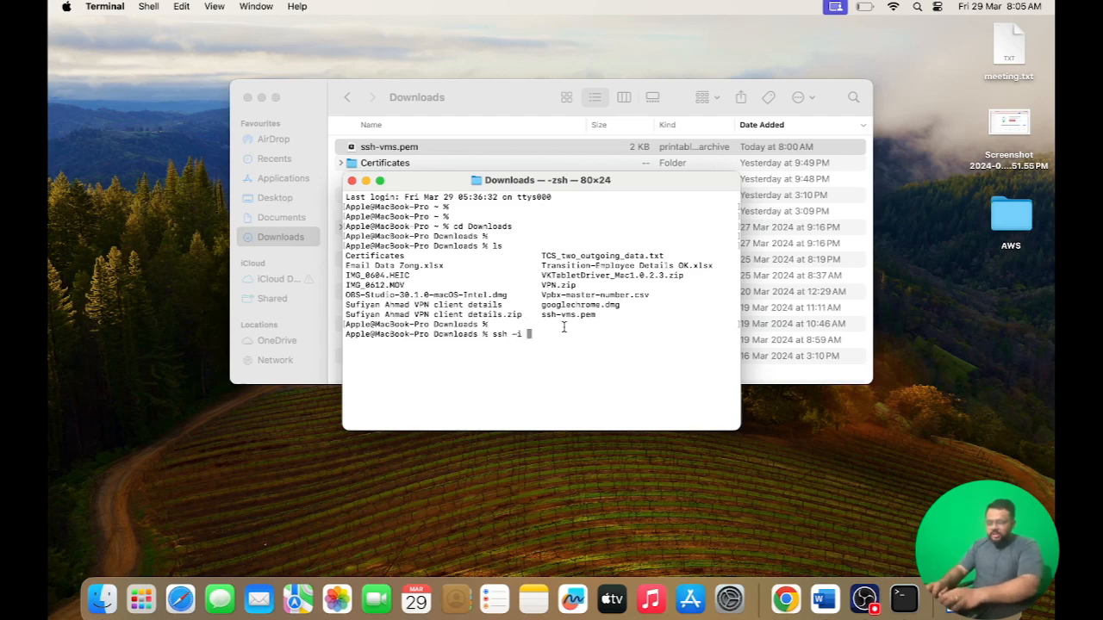
{"action": "left_click_drag", "start_coordinate": [541, 316], "coordinate": [576, 318]}
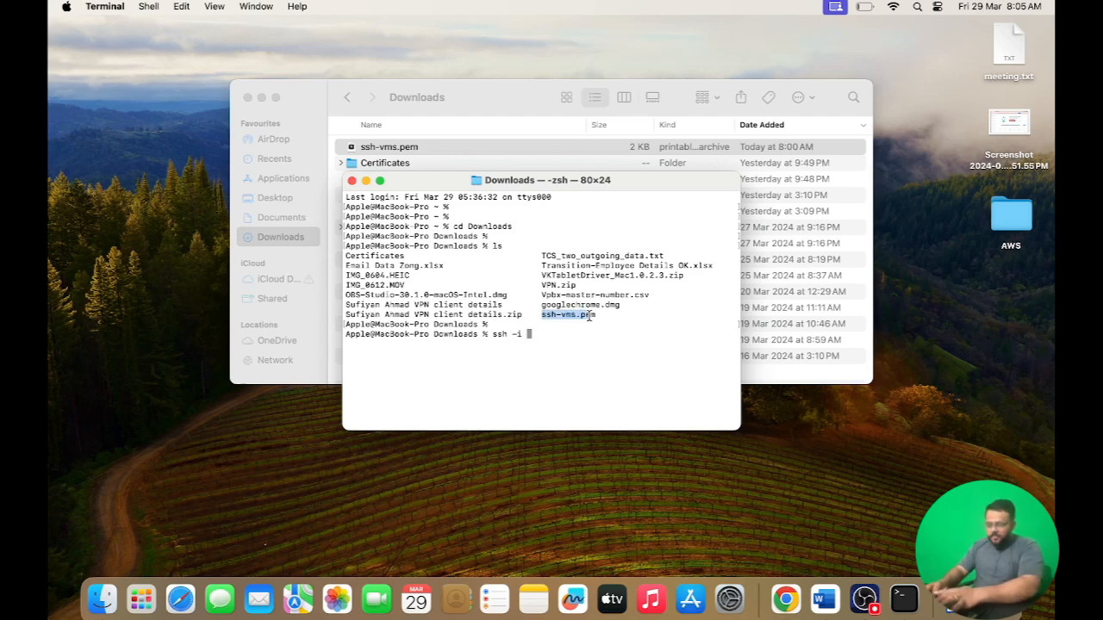
{"action": "type", "text": "ssh-"}
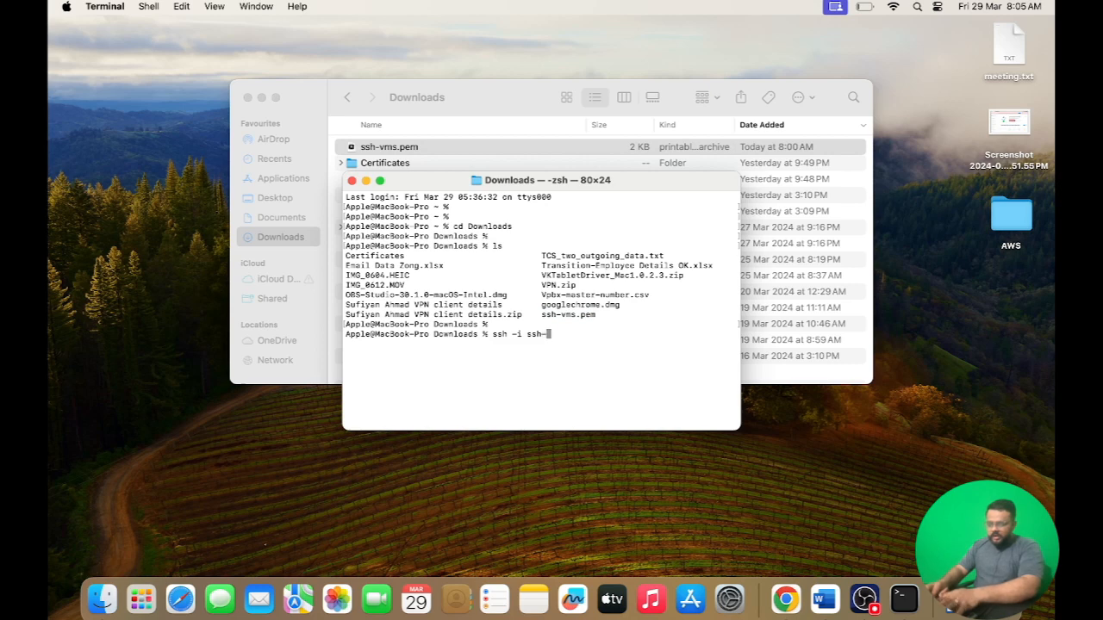
{"action": "key", "text": "Tab"}
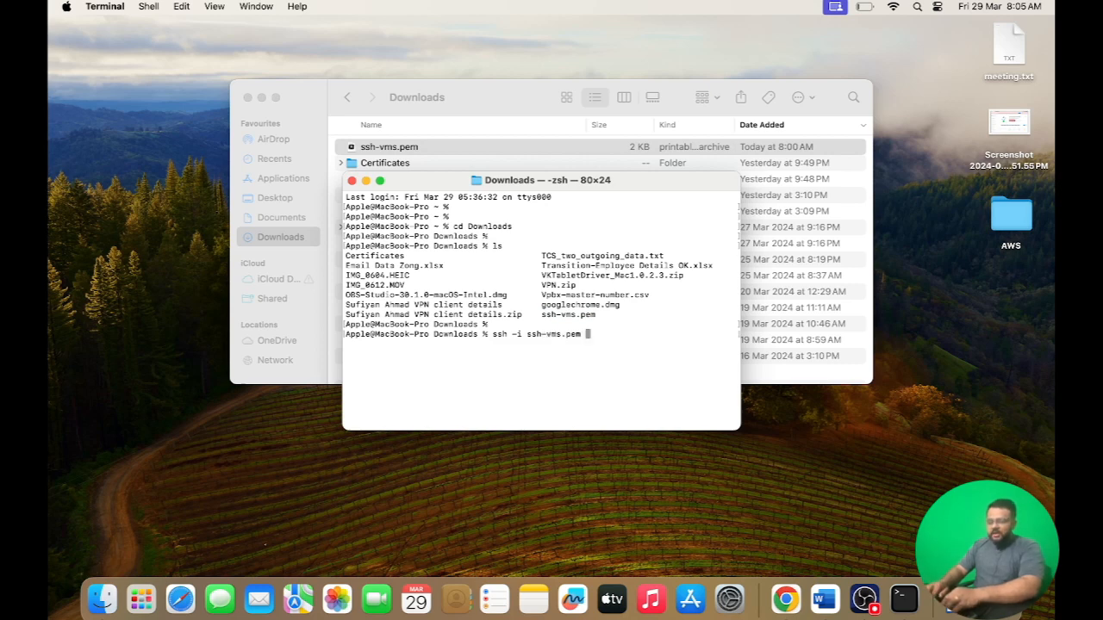
{"action": "type", "text": "ec2-user"}
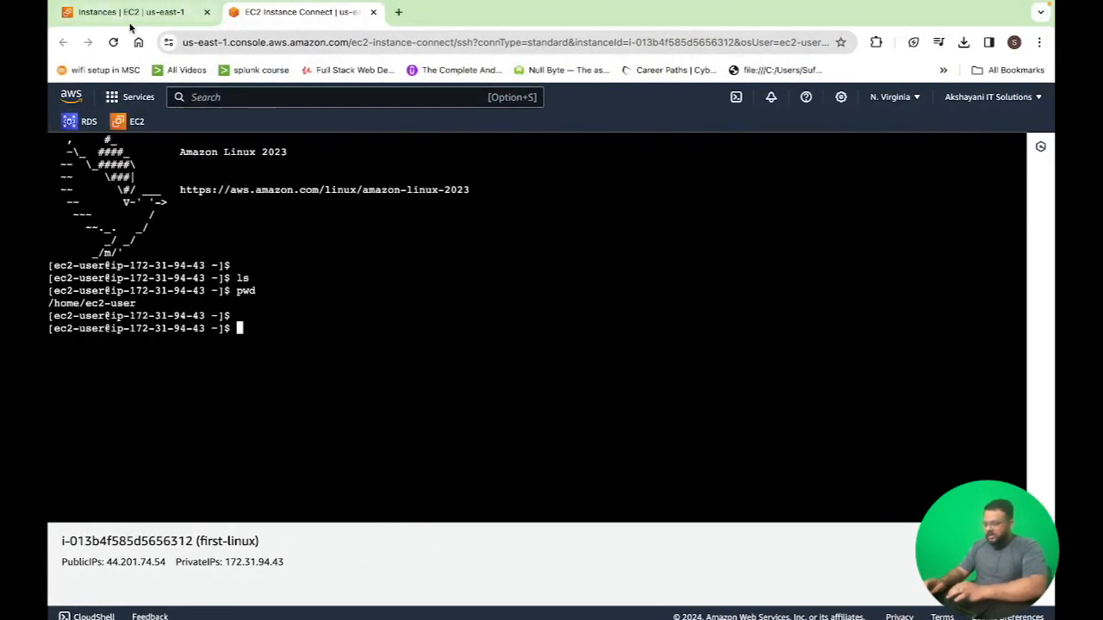
Select the first-linux instance in the EC2 console and copy its public IPv4 address
{"action": "left_click", "coordinate": [131, 17]}
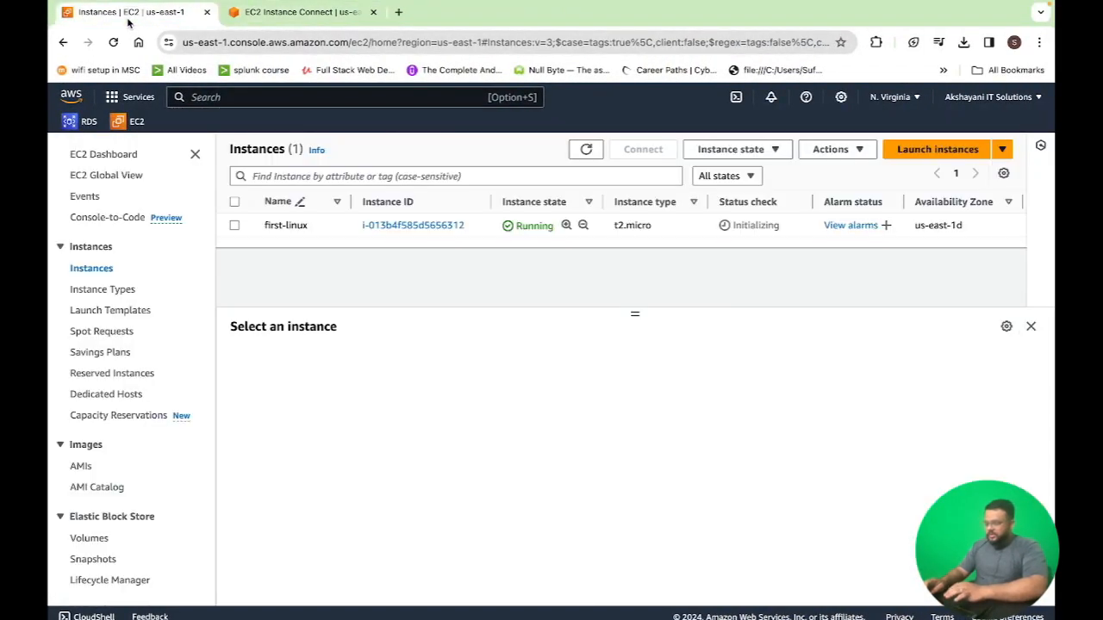
{"action": "left_click", "coordinate": [235, 226]}
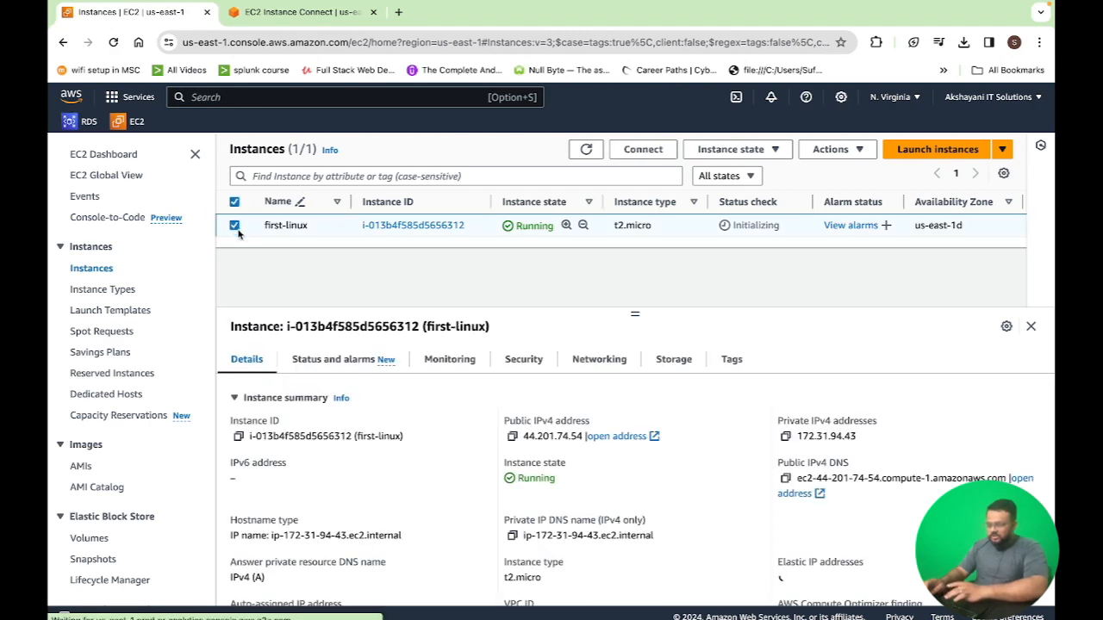
{"action": "left_click", "coordinate": [513, 438]}
{"action": "key", "text": "ctrl+Left"}
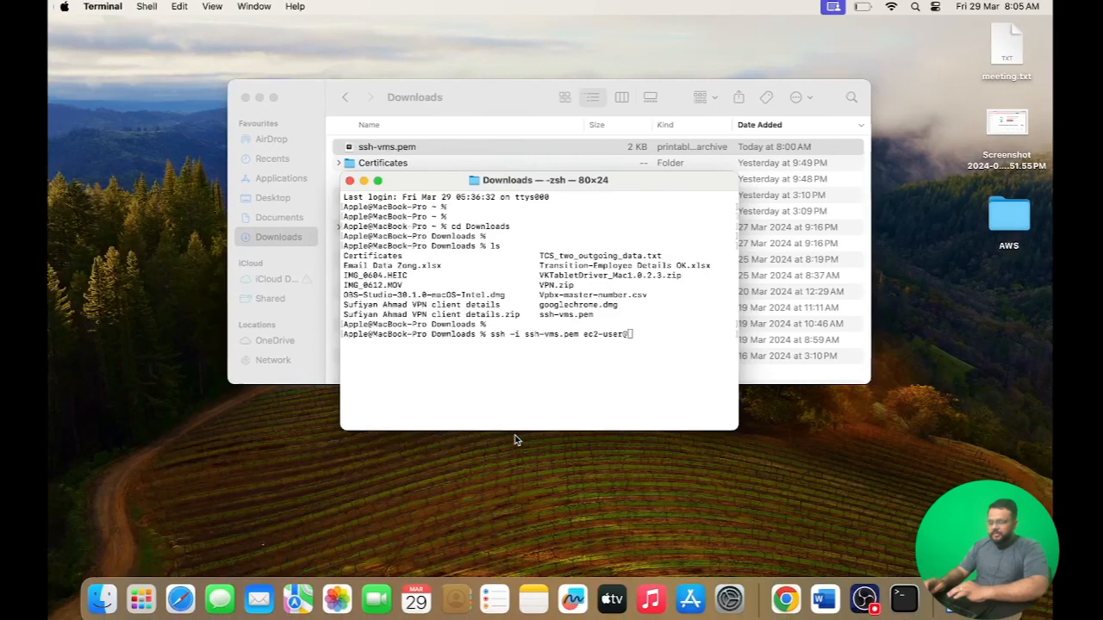
Paste the address into the ssh command, run it and accept the host fingerprint with yes
{"action": "right_click", "coordinate": [632, 361]}
{"action": "left_click", "coordinate": [655, 389]}
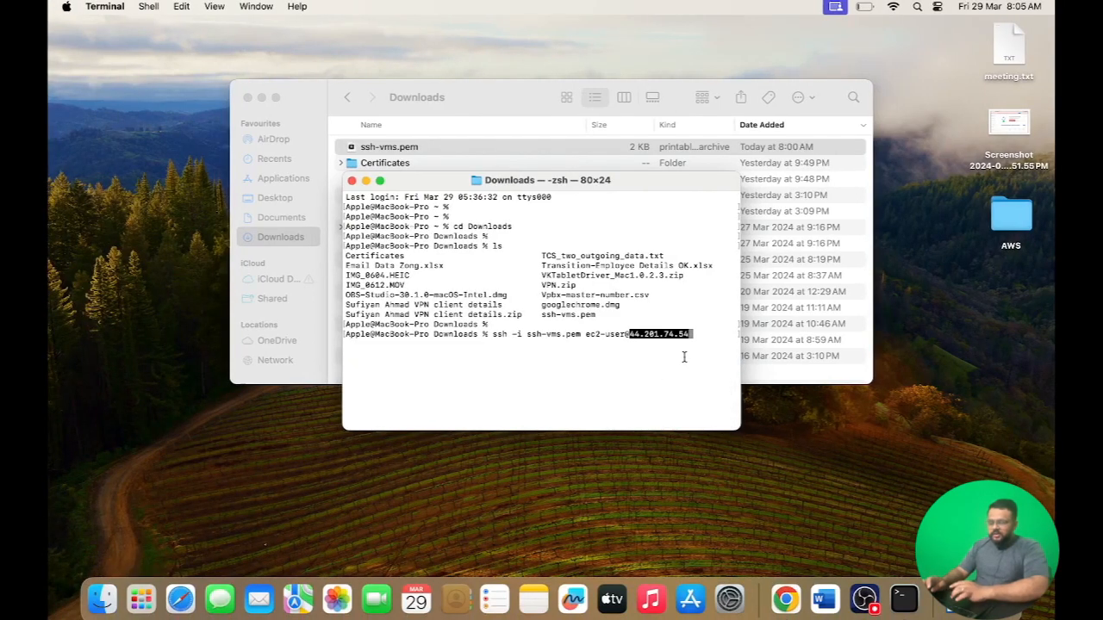
{"action": "key", "text": "Return"}
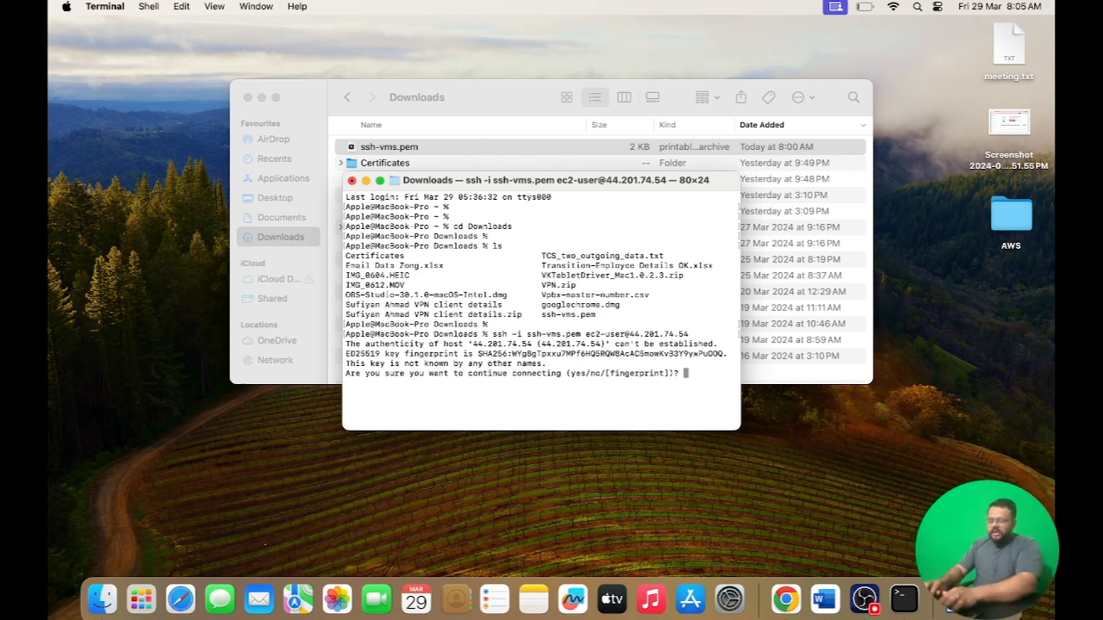
{"action": "type", "text": "yes"}
{"action": "key", "text": "Return"}
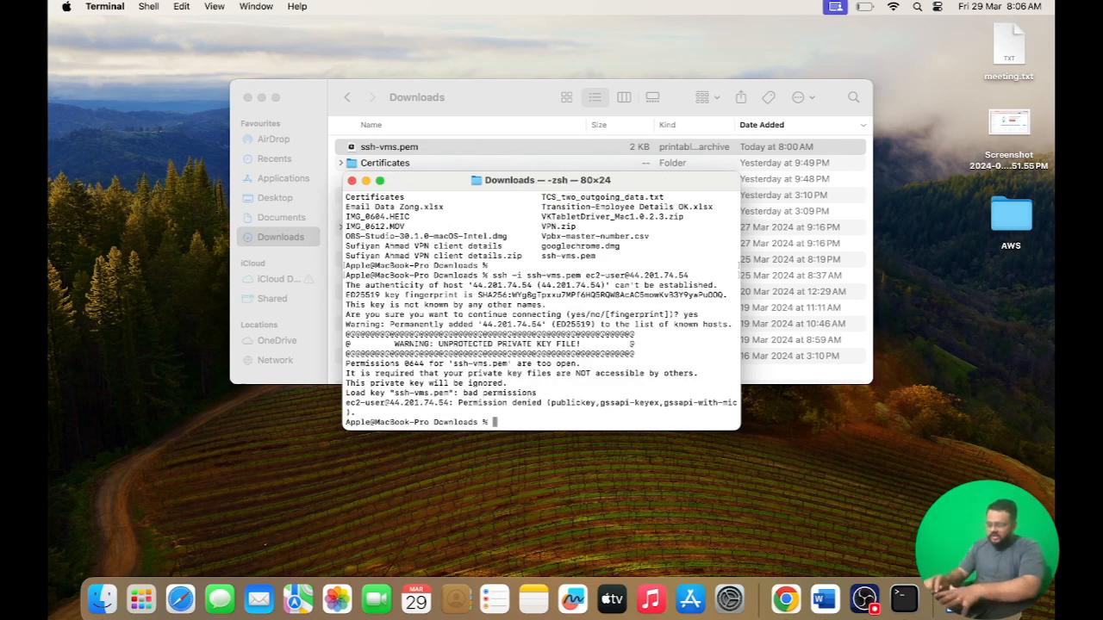
Restrict the key file's permissions with chmod 600 ssh-vms.pem
{"action": "key", "text": "Return"}
{"action": "key", "text": "Return"}
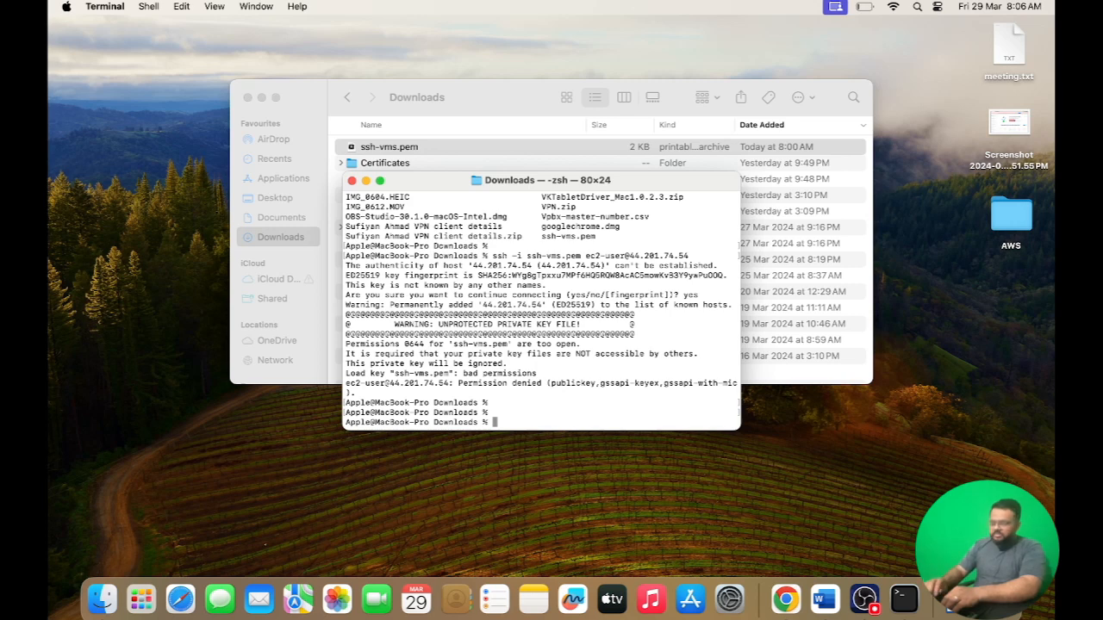
{"action": "type", "text": "chmod "}
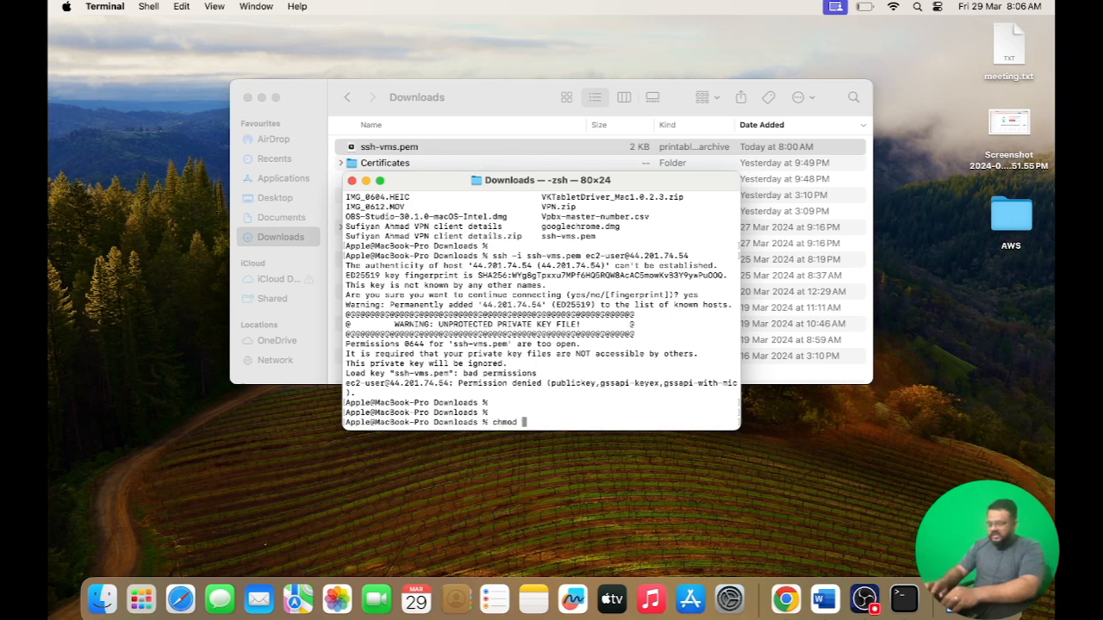
{"action": "type", "text": "600"}
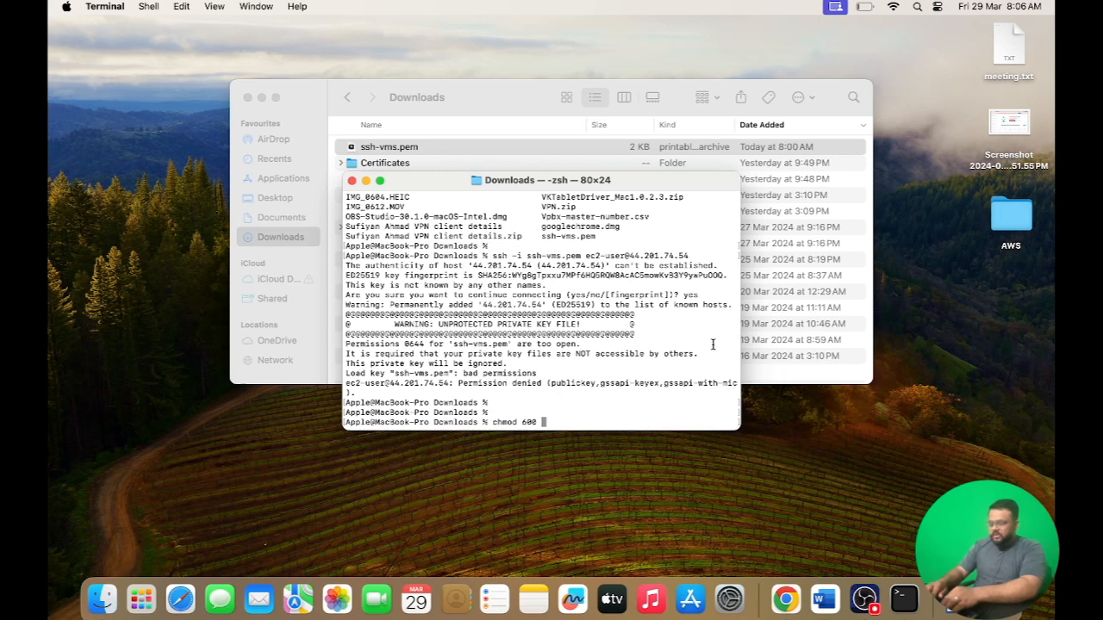
{"action": "type", "text": "ssh-vms.pem"}
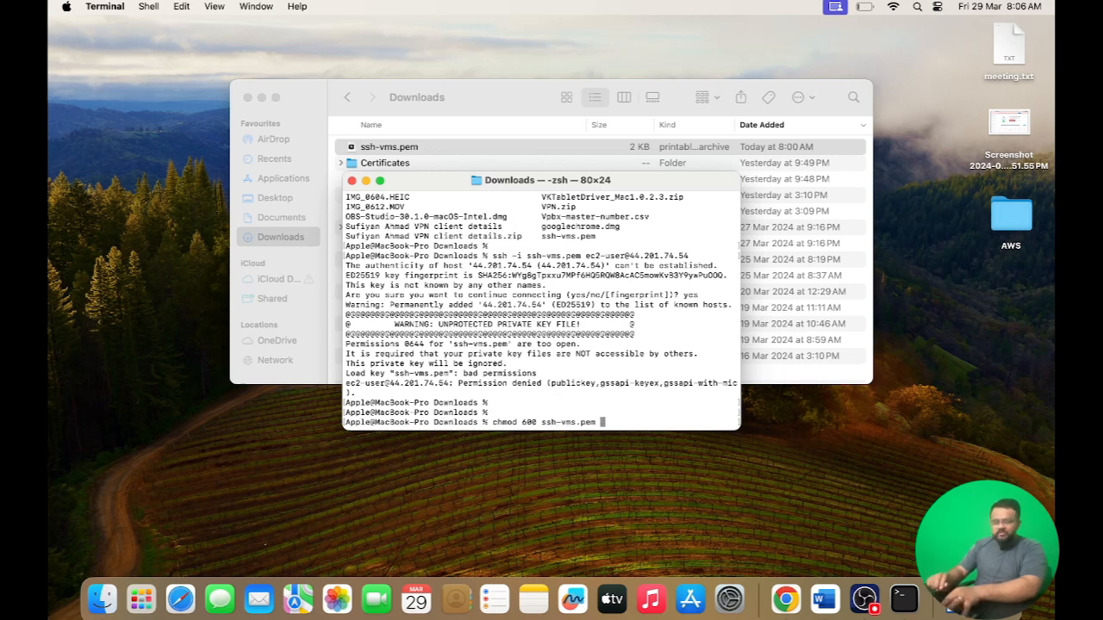
{"action": "key", "text": "Return"}
{"action": "key", "text": "Return"}
{"action": "key", "text": "Return"}
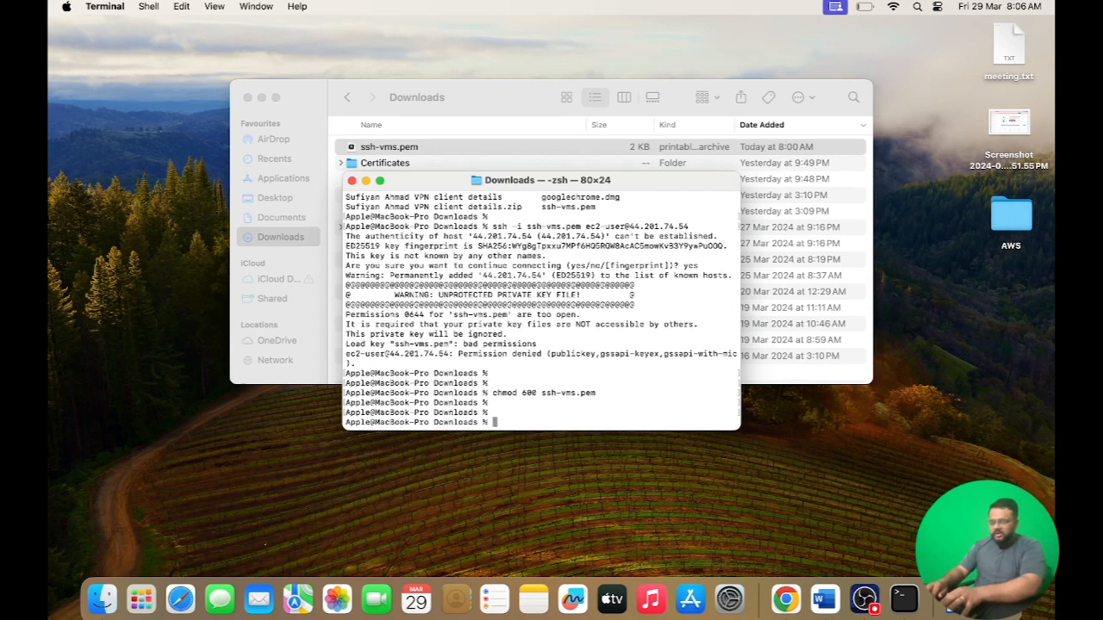
Rerun the previous ssh command to connect to the instance as ec2-user
{"action": "key", "text": "Up"}
{"action": "key", "text": "Up"}
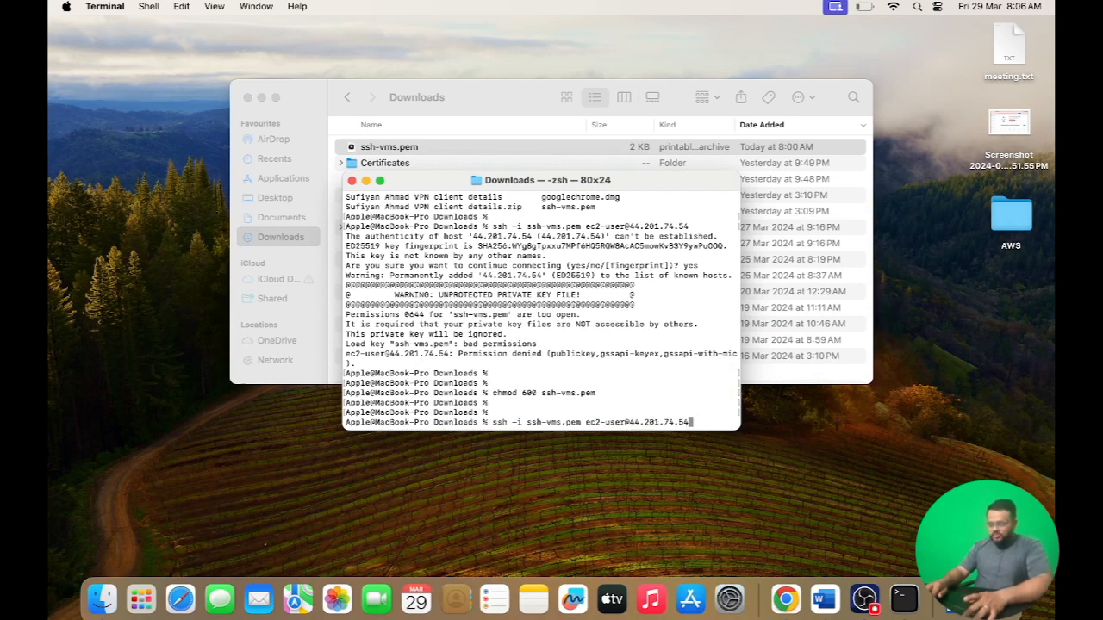
{"action": "key", "text": "Return"}
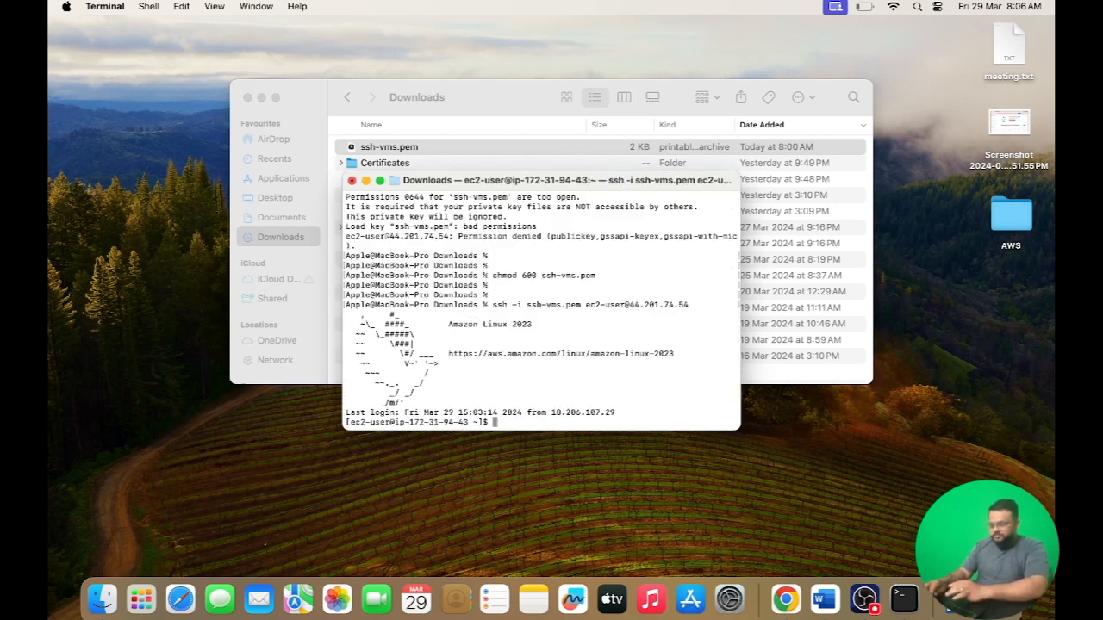
{"action": "key", "text": "Return"}
{"action": "key", "text": "Return"}
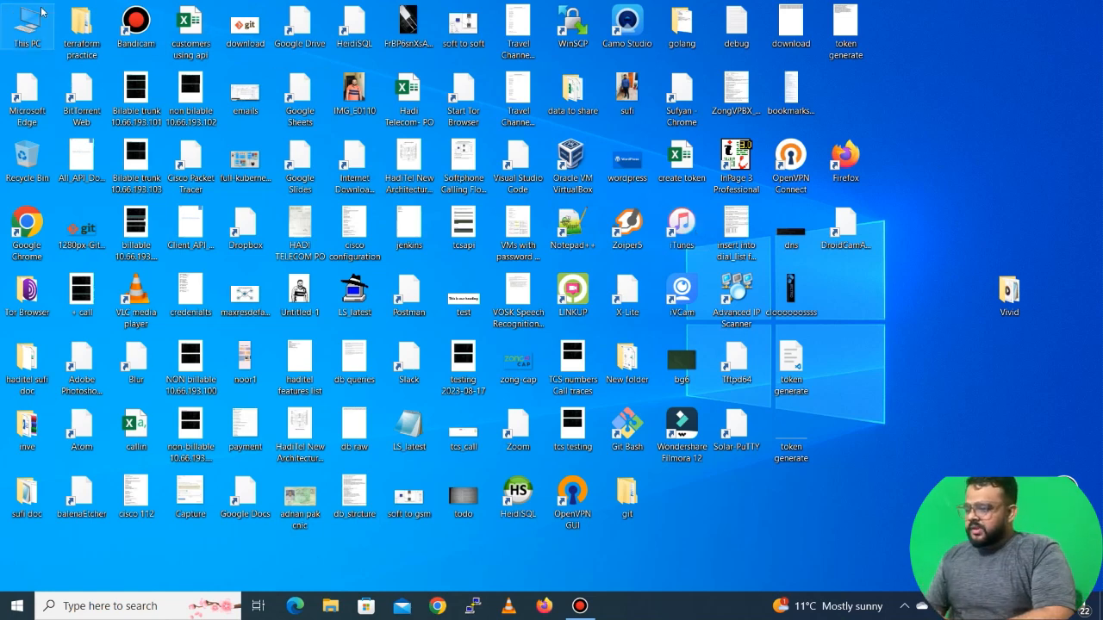
Switch to the Windows PC, open the Downloads folder in File Explorer and locate the ssh-vms key
{"action": "double_click", "coordinate": [27, 33]}
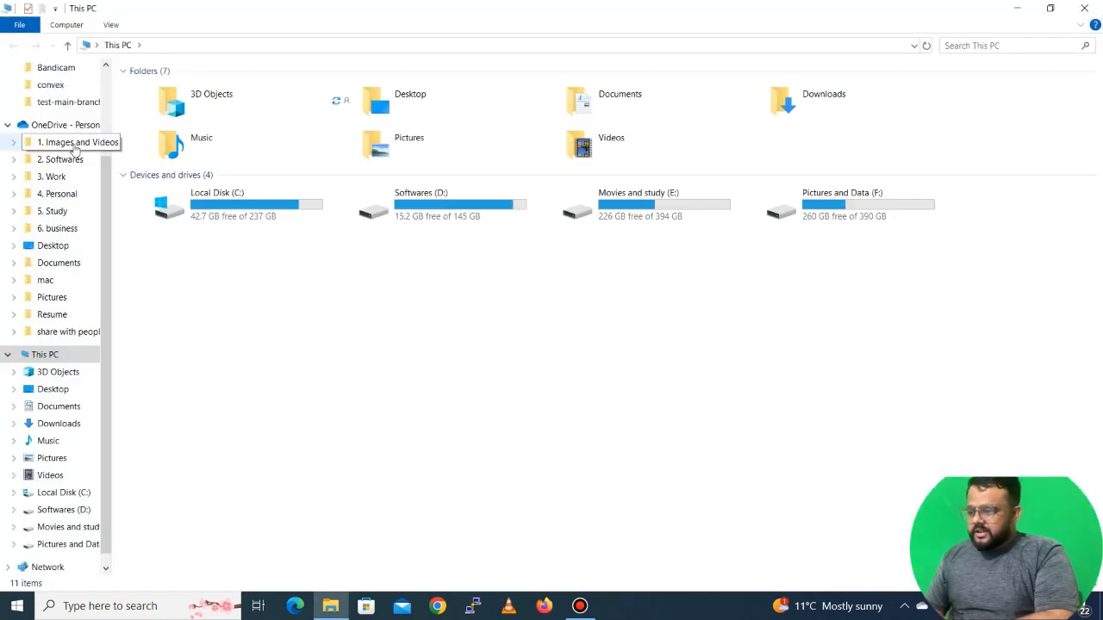
{"action": "scroll", "coordinate": [75, 151], "scroll_direction": "up", "scroll_amount": 2}
{"action": "left_click", "coordinate": [59, 130]}
{"action": "left_click", "coordinate": [59, 112]}
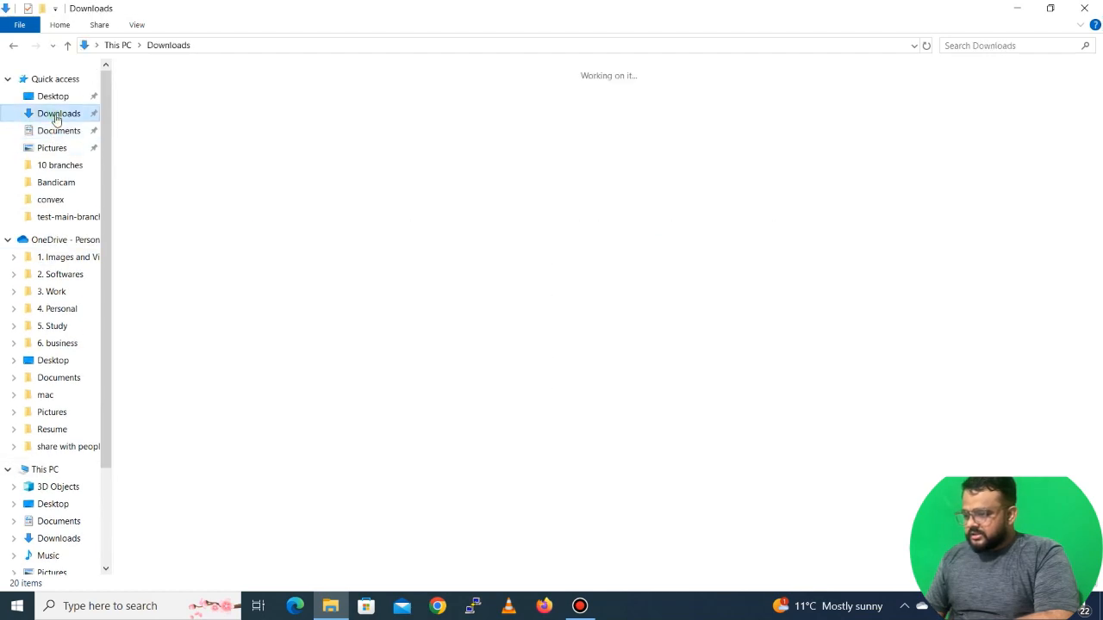
{"action": "left_click", "coordinate": [580, 259]}
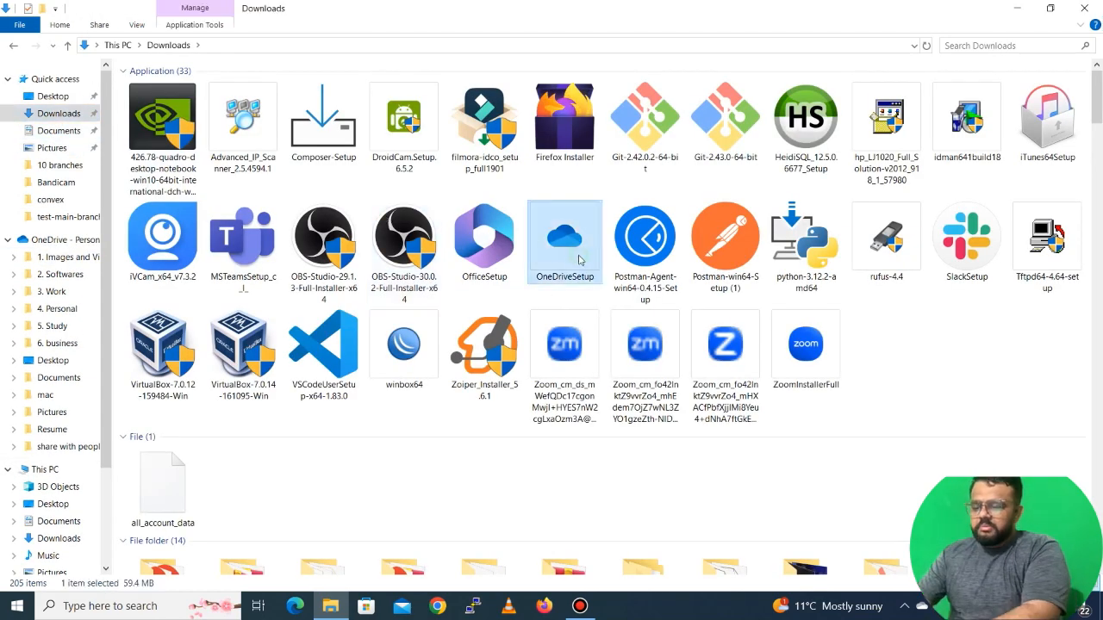
{"action": "type", "text": "ssh"}
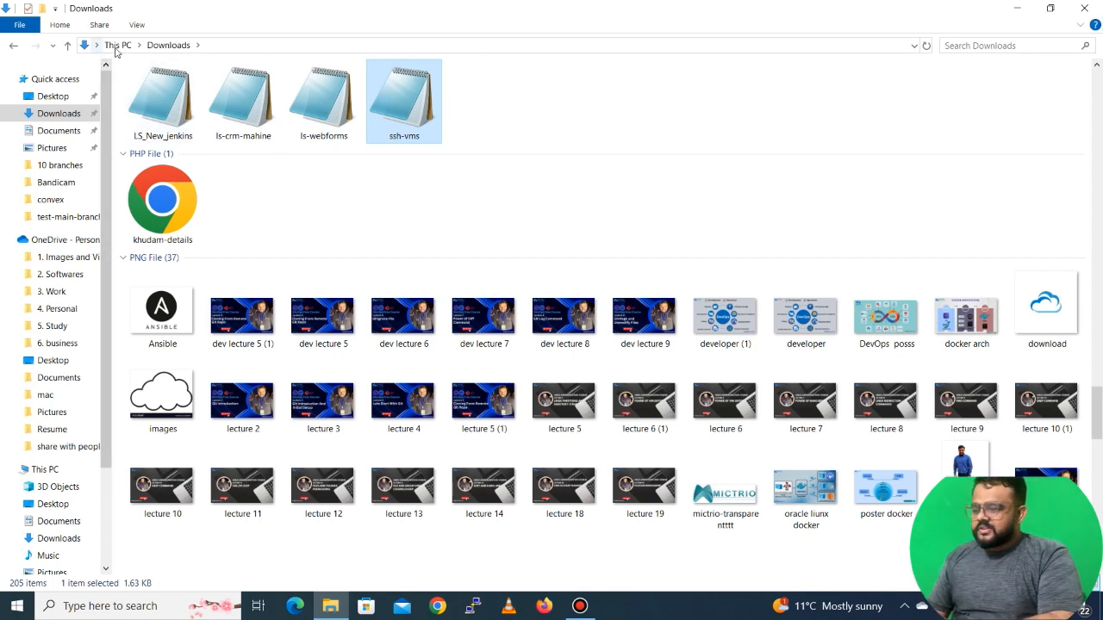
Open Windows PowerShell in the Downloads folder from the File Explorer address bar
{"action": "left_click", "coordinate": [275, 46]}
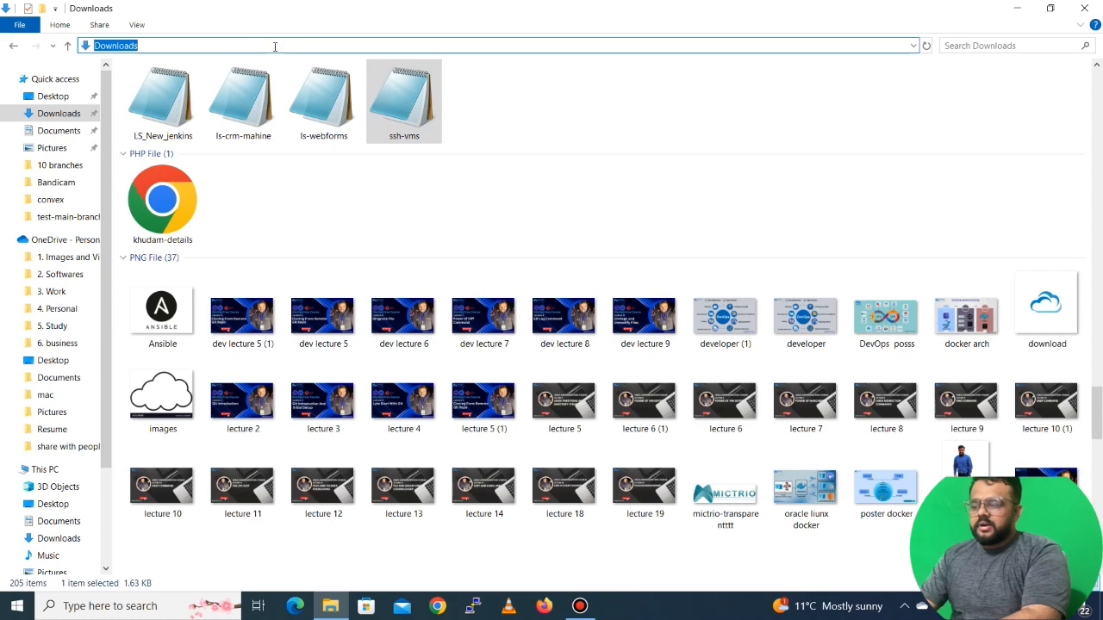
{"action": "type", "text": "powersh"}
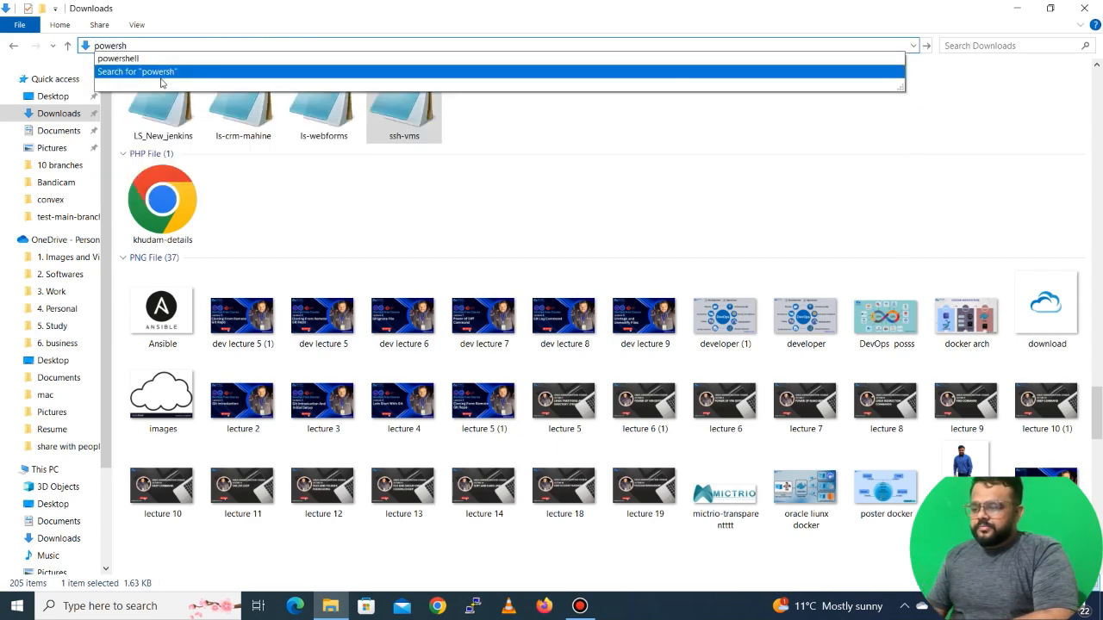
{"action": "left_click", "coordinate": [140, 57]}
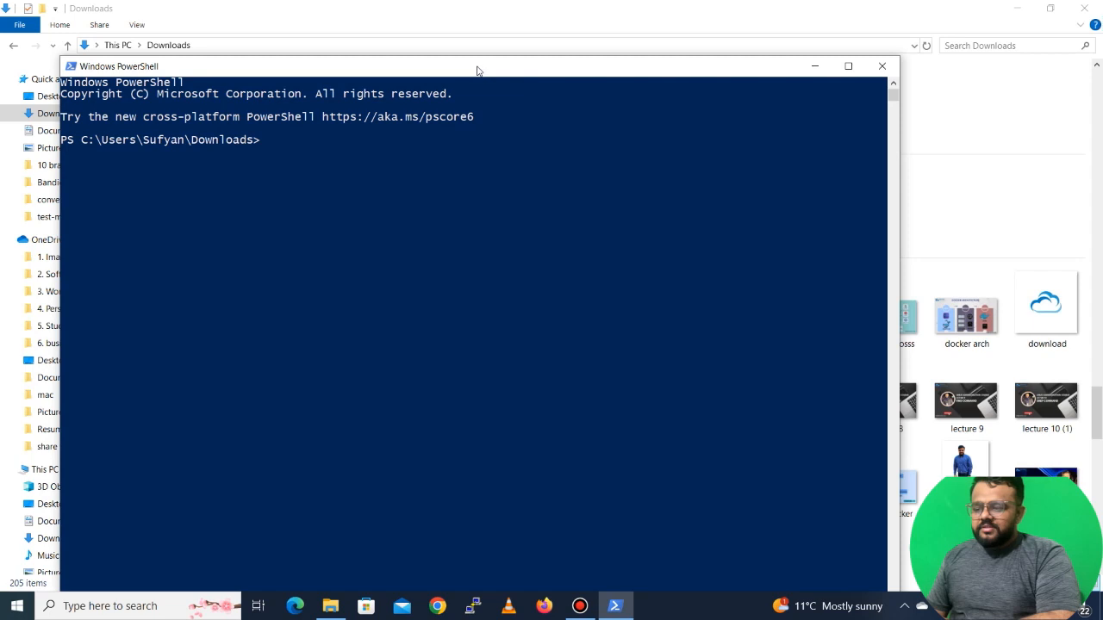
{"action": "left_click_drag", "start_coordinate": [482, 71], "coordinate": [543, 19]}
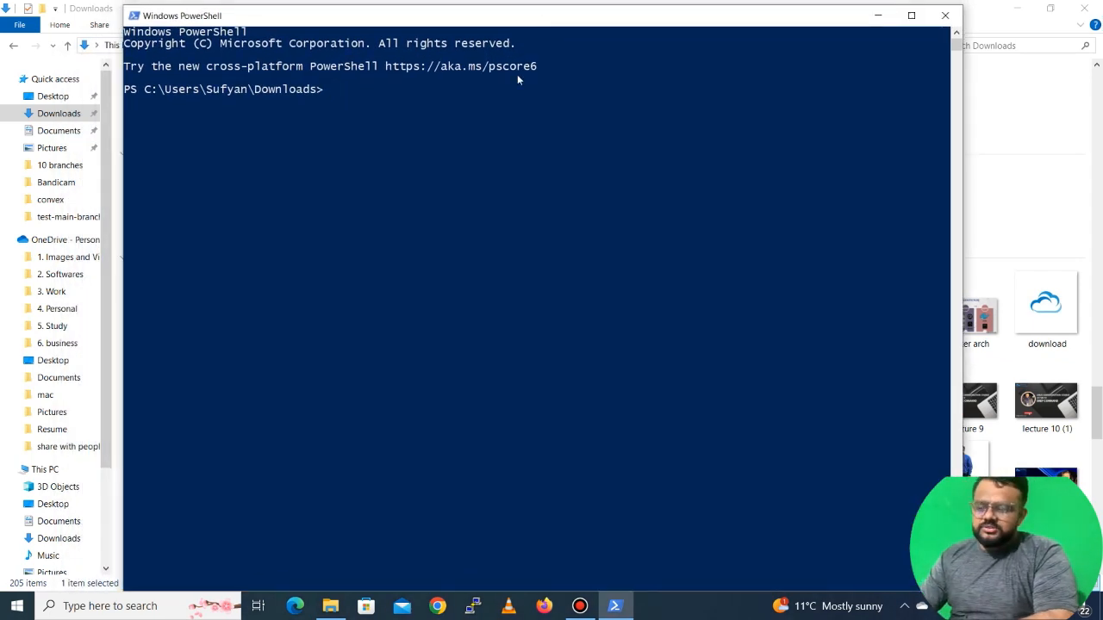
{"action": "key", "text": "Return"}
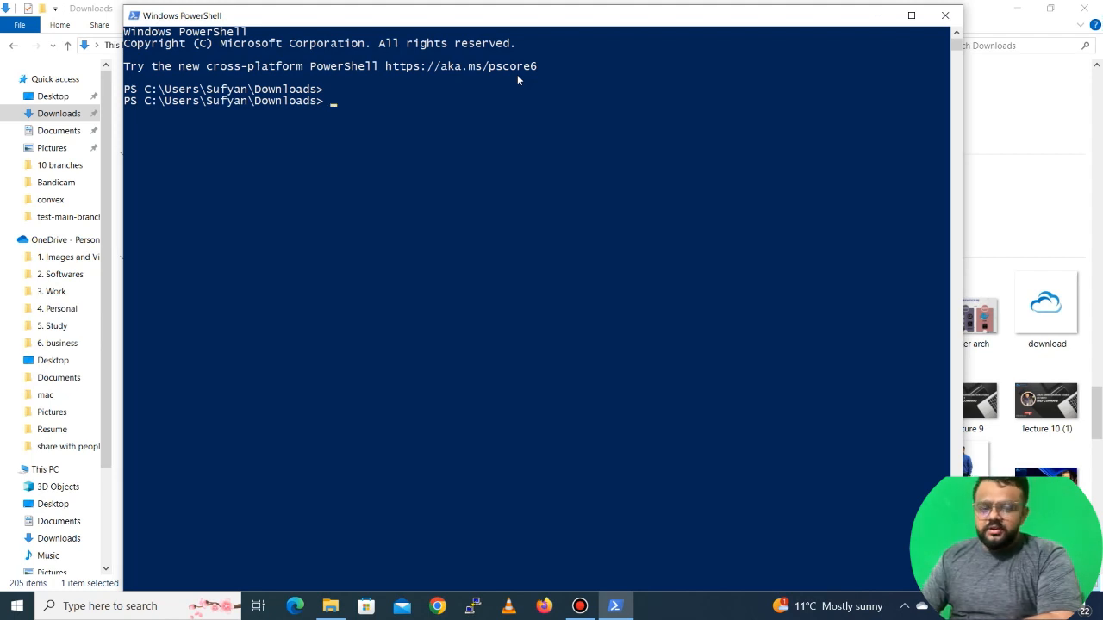
{"action": "type", "text": "ssh -i"}
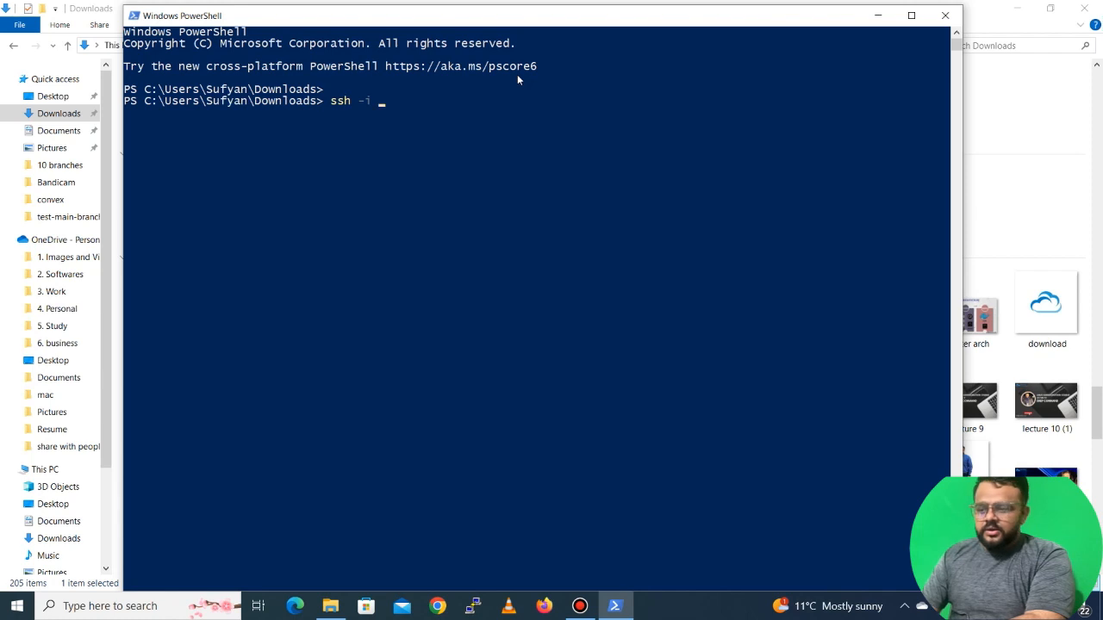
{"action": "type", "text": " .\\ss"}
{"action": "key", "text": "Tab"}
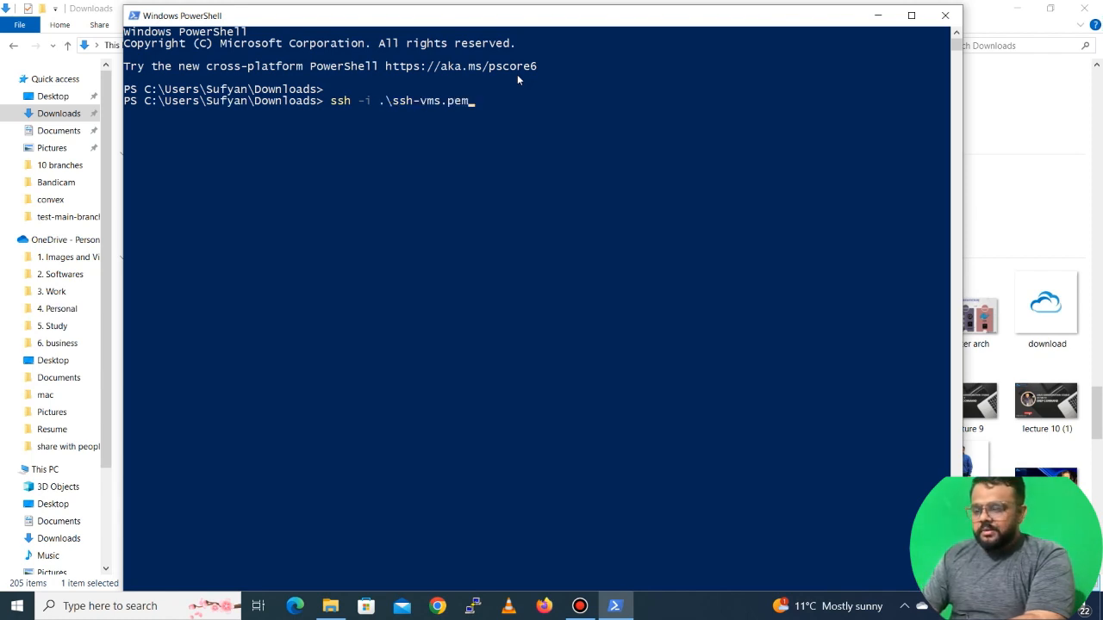
{"action": "type", "text": "ec"}
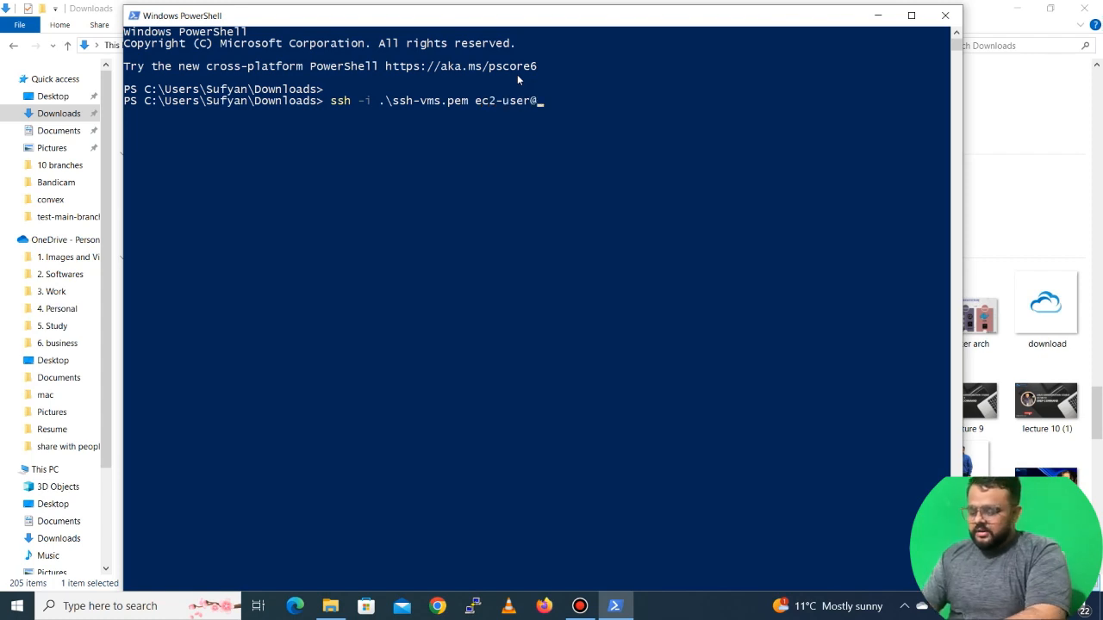
{"action": "type", "text": "2-user@"}
{"action": "key", "text": "super+v"}
{"action": "key", "text": "Return"}
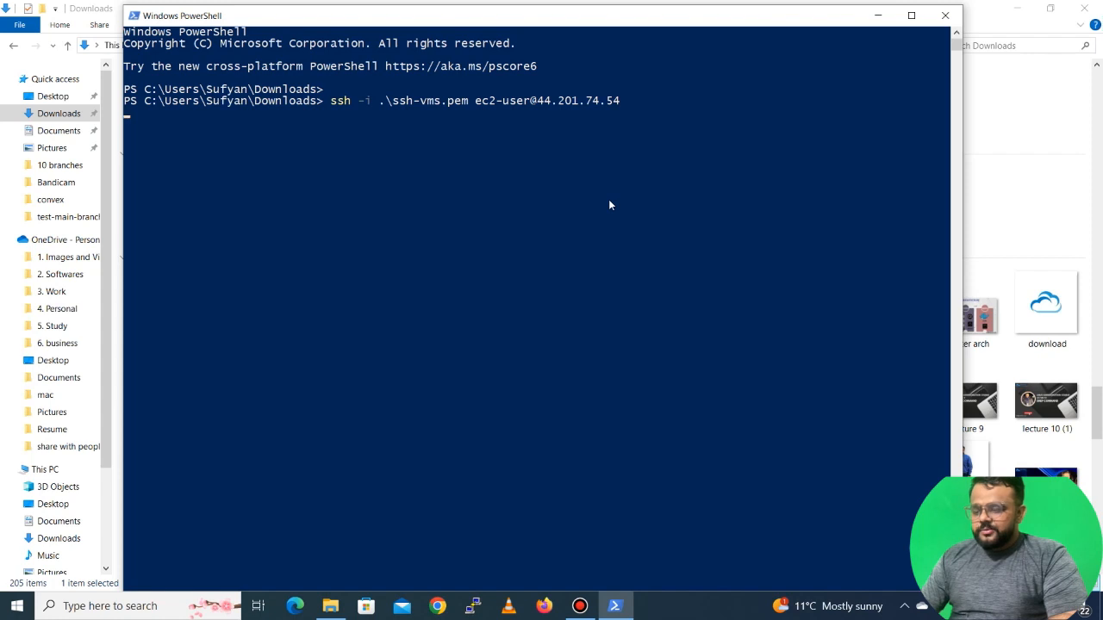
{"action": "key", "text": "Return"}
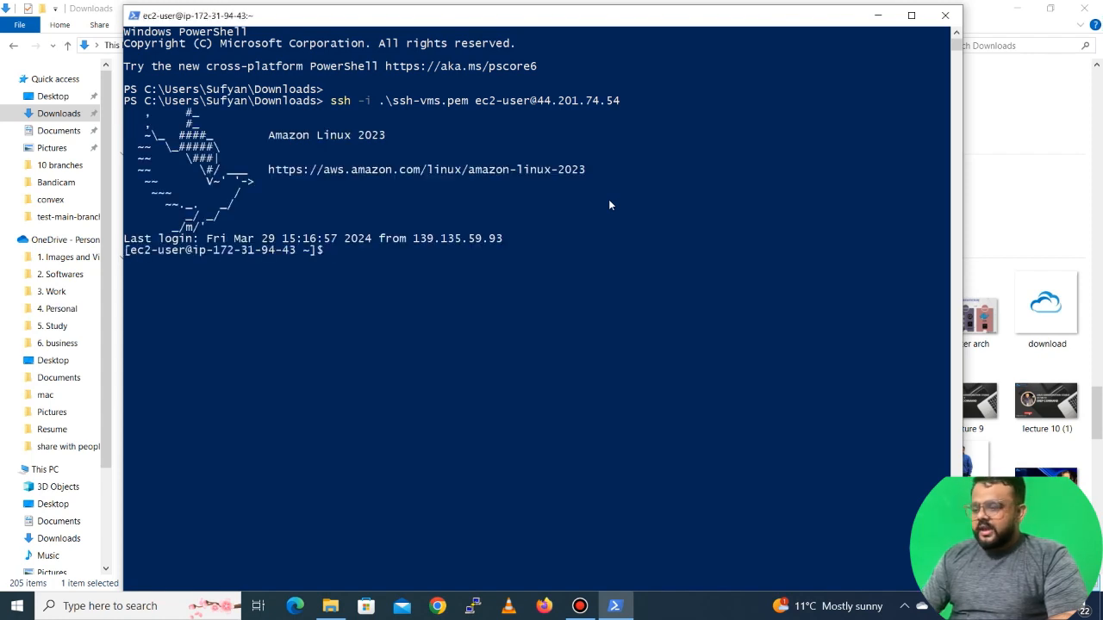
{"action": "key", "text": "Return"}
{"action": "key", "text": "Return"}
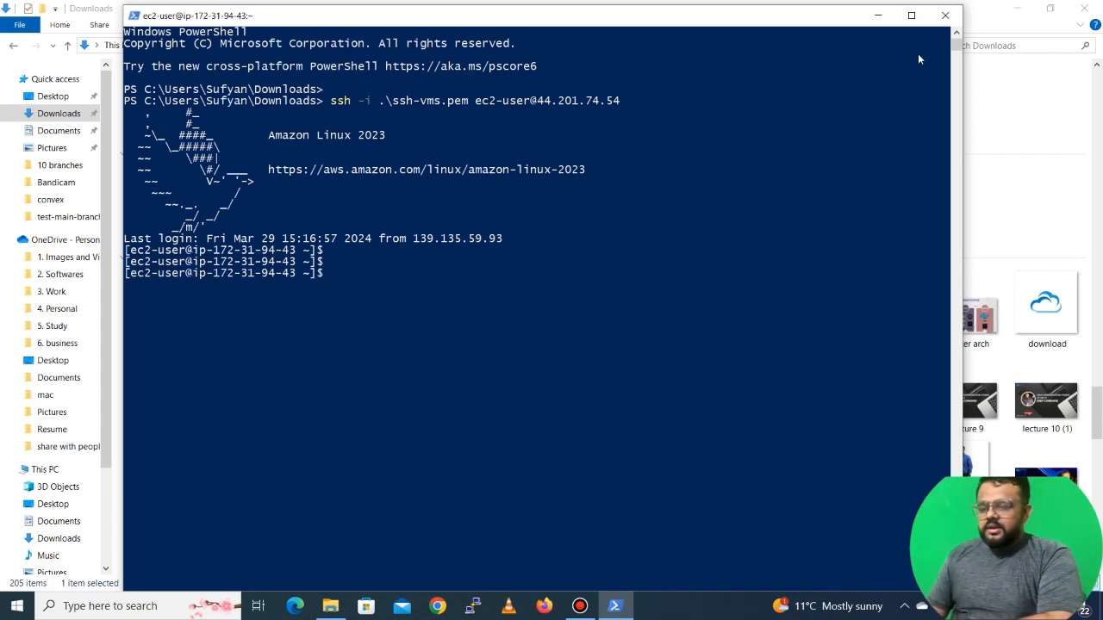
Close the PowerShell session and the File Explorer window
{"action": "left_click", "coordinate": [944, 17]}
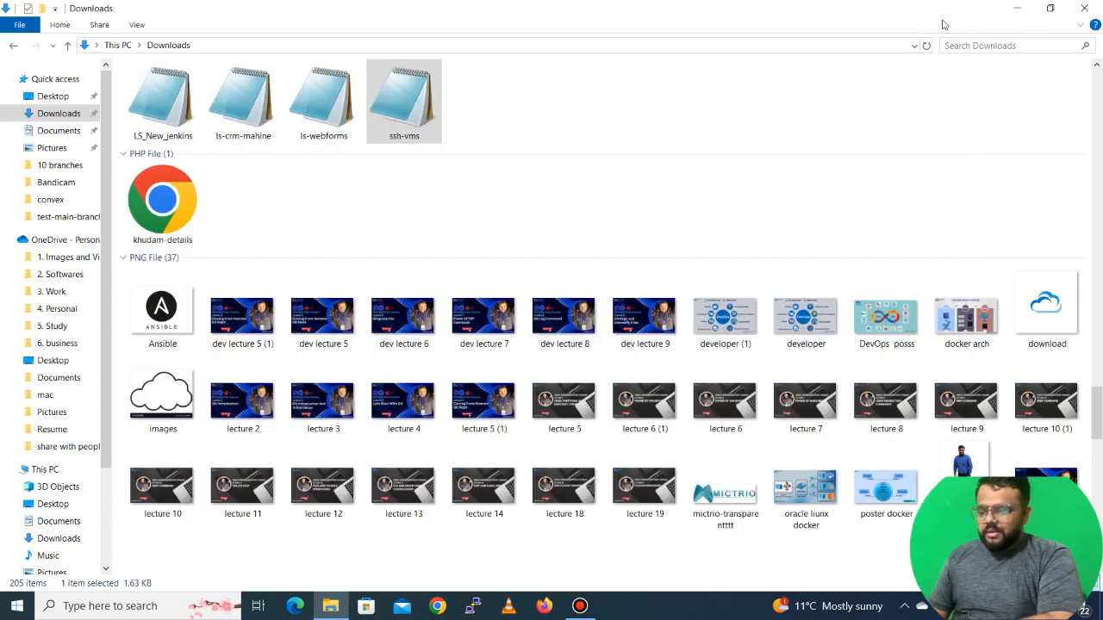
{"action": "scroll", "coordinate": [915, 84], "scroll_direction": "up", "scroll_amount": 10}
{"action": "scroll", "coordinate": [915, 85], "scroll_direction": "up", "scroll_amount": 5}
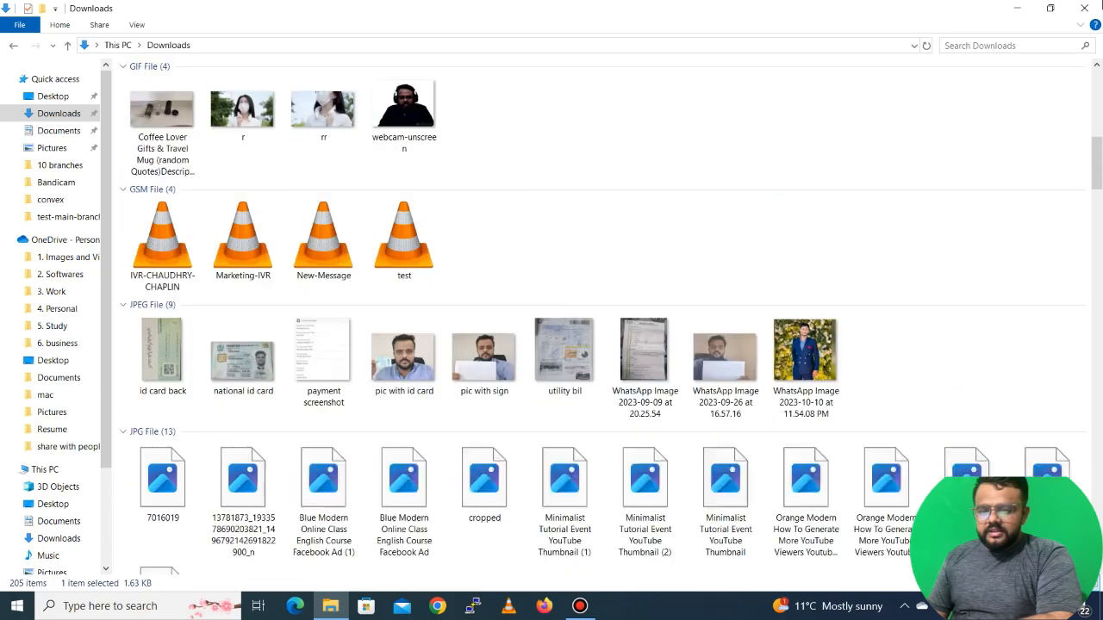
{"action": "left_click", "coordinate": [1084, 8]}
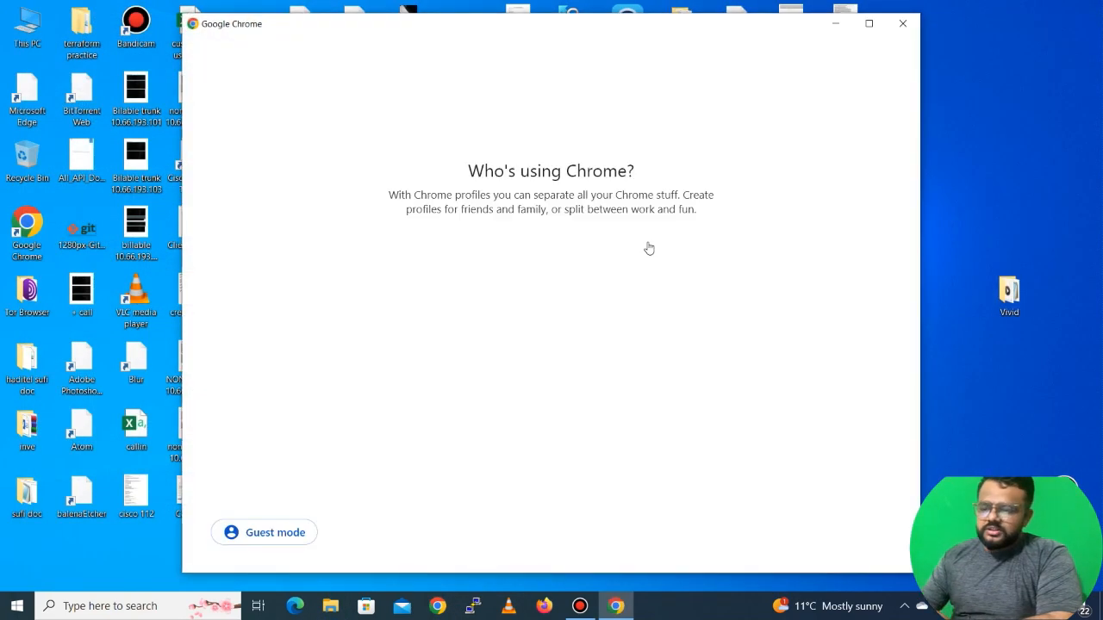
Search Google for putty in Chrome, open the PuTTY download site, then close the browser
{"action": "left_click", "coordinate": [351, 407]}
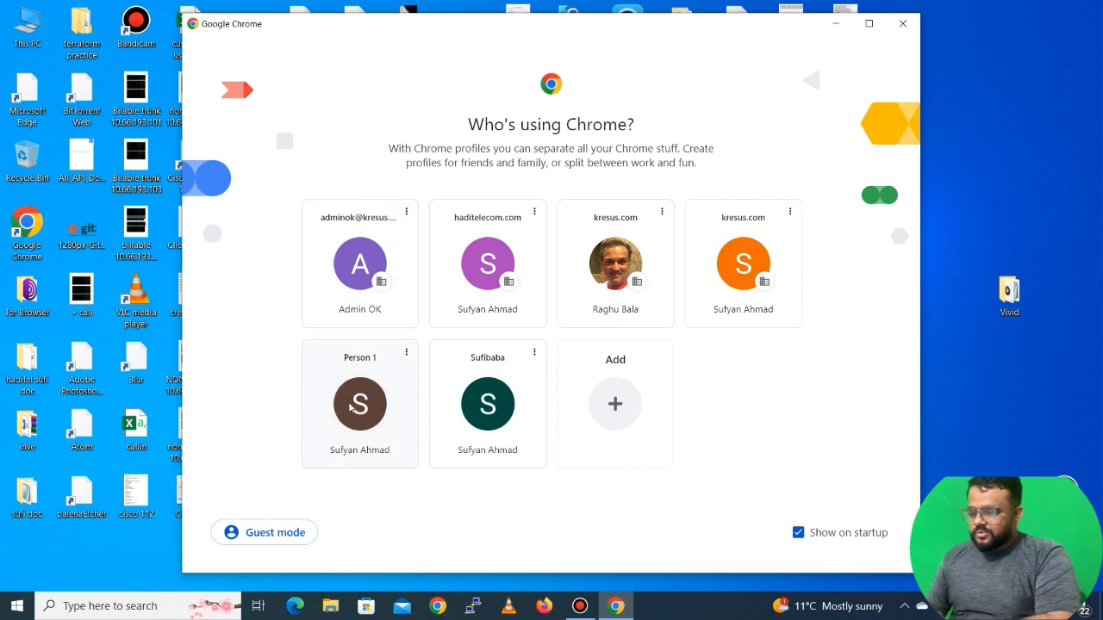
{"action": "left_click", "coordinate": [570, 43]}
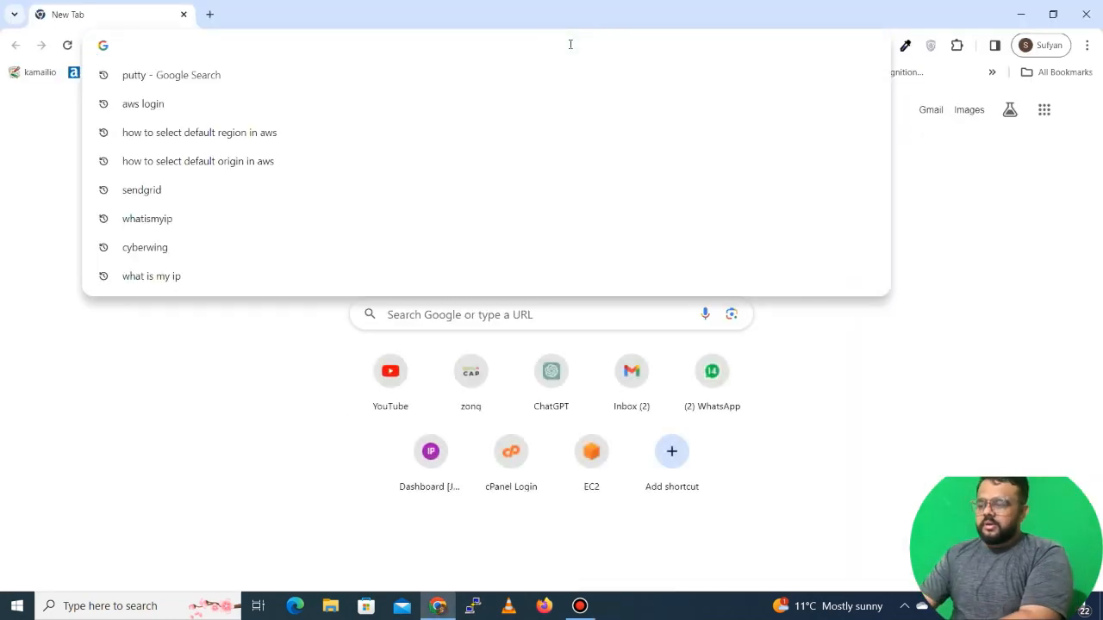
{"action": "type", "text": "put"}
{"action": "key", "text": "Return"}
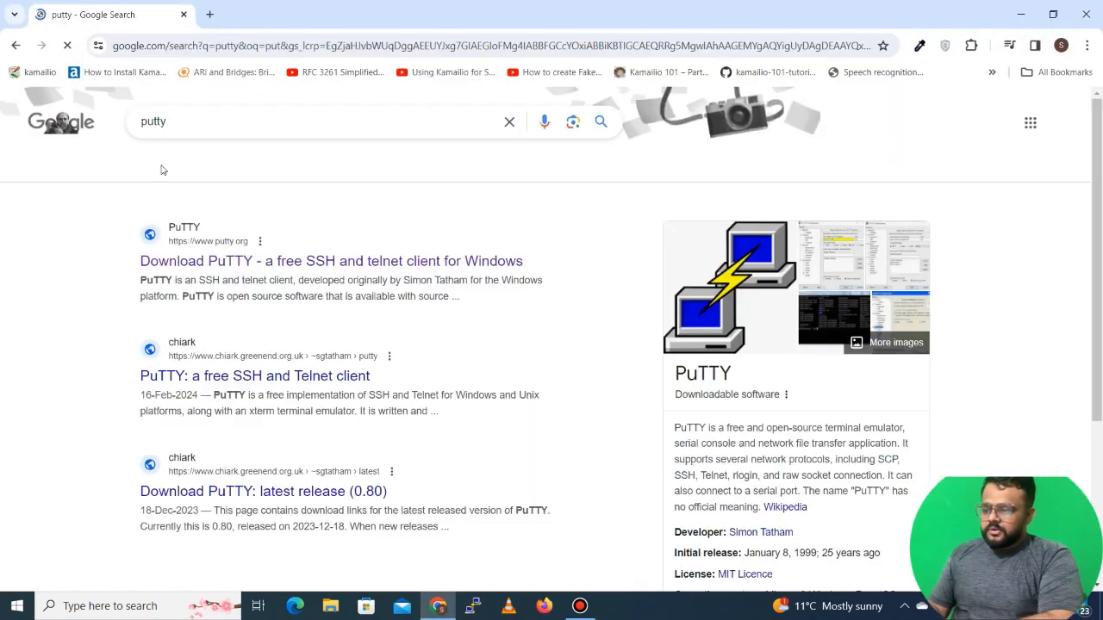
{"action": "left_click", "coordinate": [196, 262]}
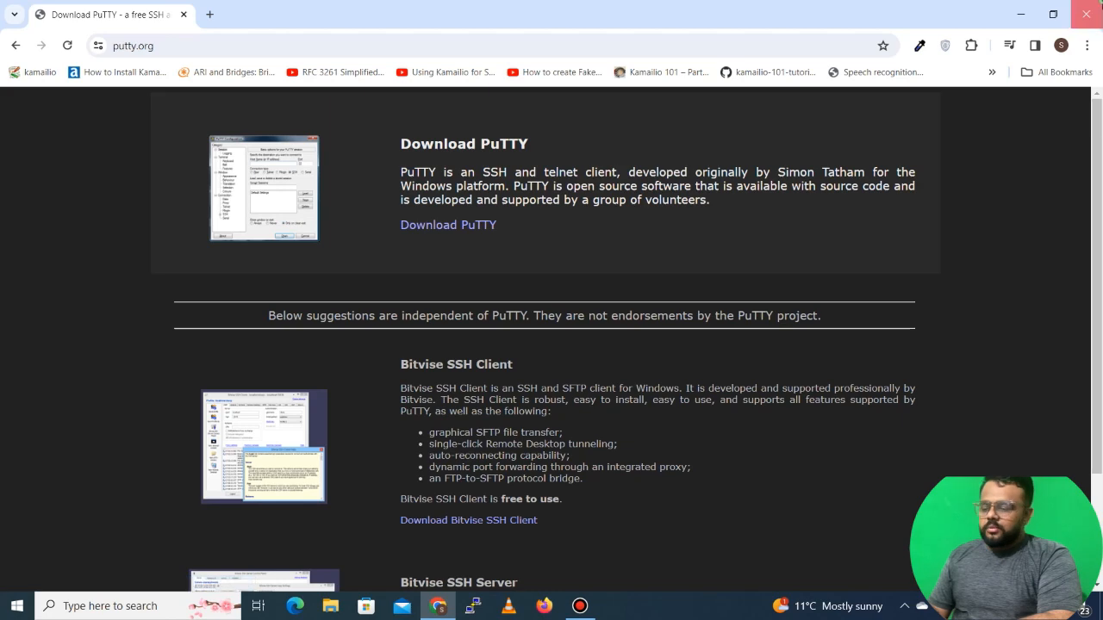
{"action": "left_click", "coordinate": [1087, 14]}
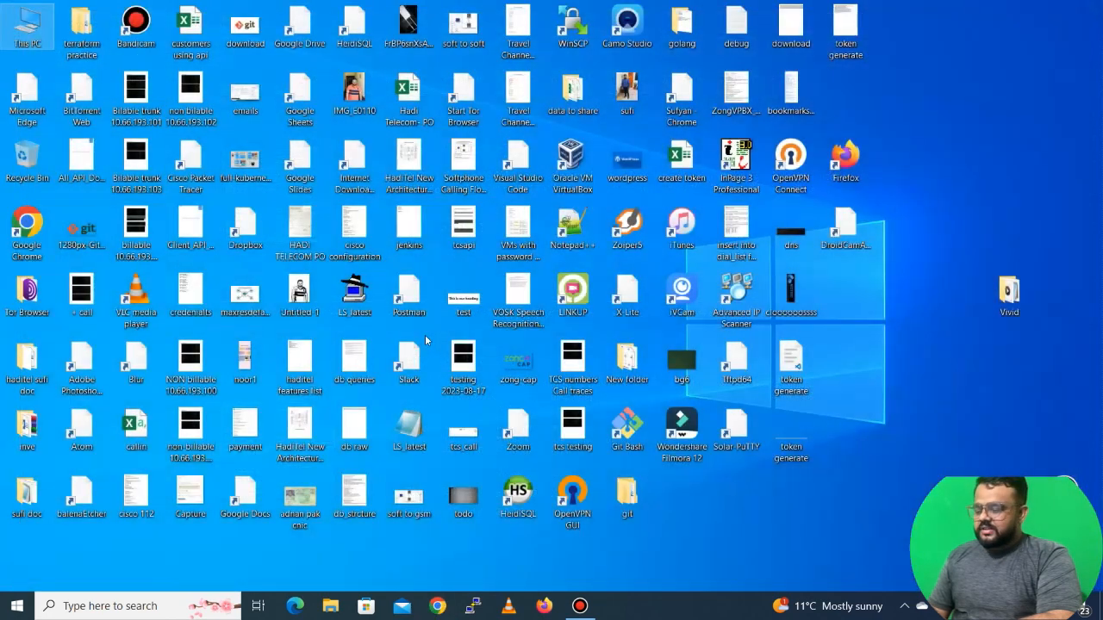
Open PuTTYgen and load the ssh-vms.pem private key from Downloads, showing all file types
{"action": "left_click", "coordinate": [127, 607]}
{"action": "type", "text": "putty"}
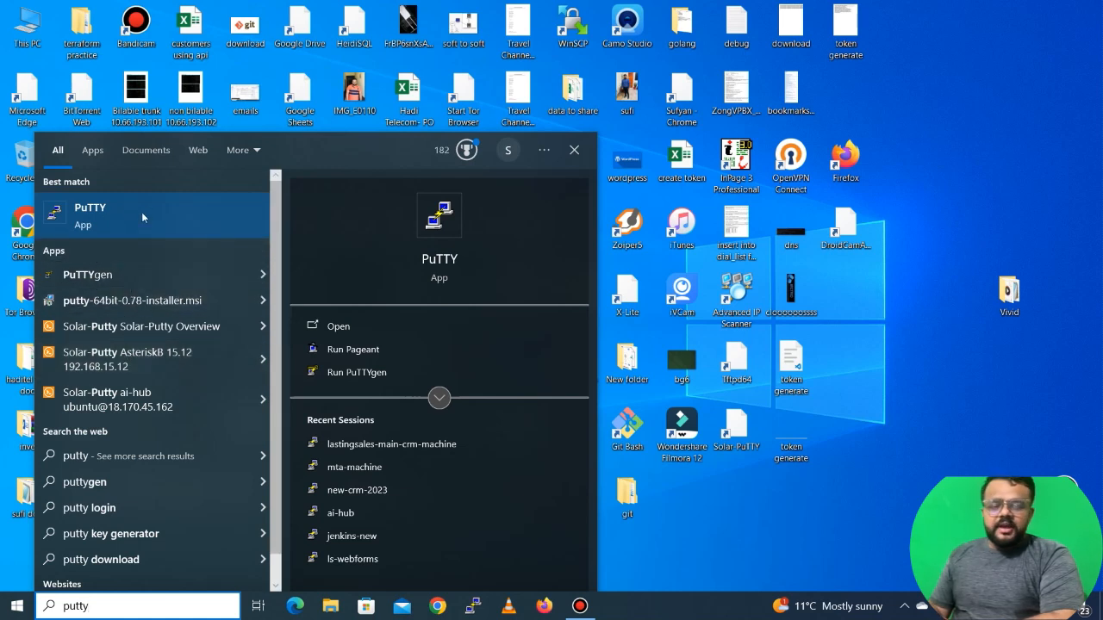
{"action": "left_click", "coordinate": [99, 274]}
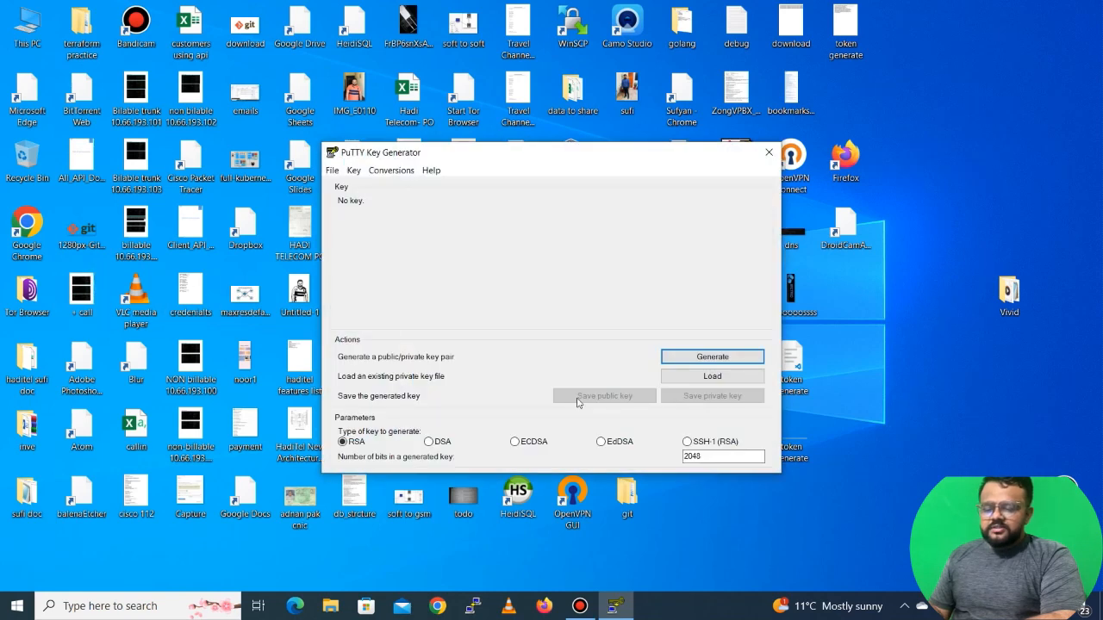
{"action": "left_click", "coordinate": [711, 379]}
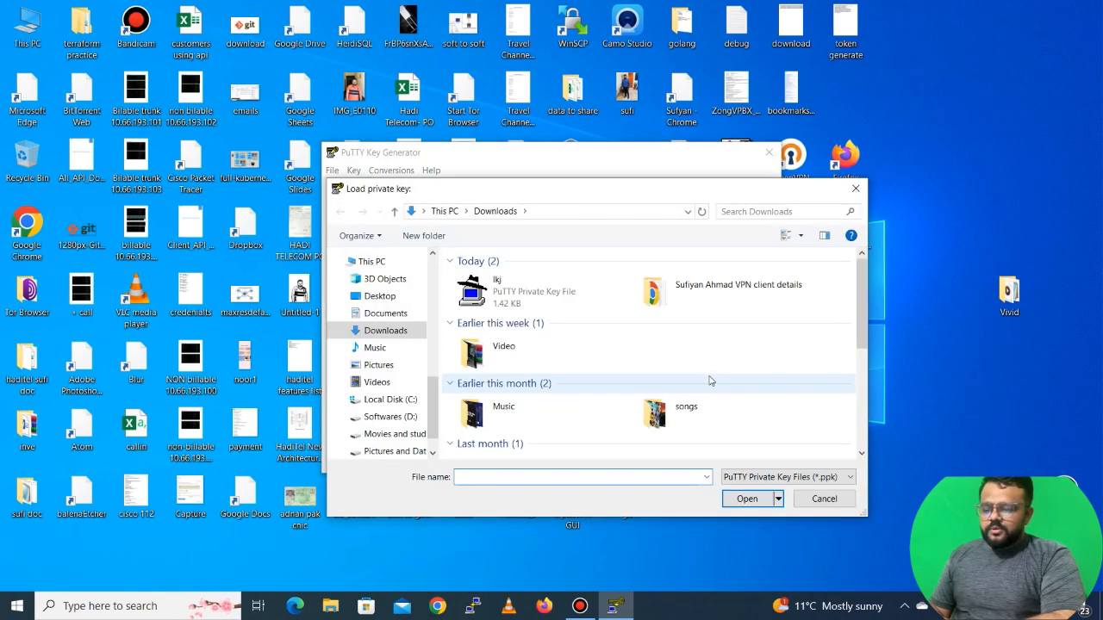
{"action": "left_click", "coordinate": [827, 478]}
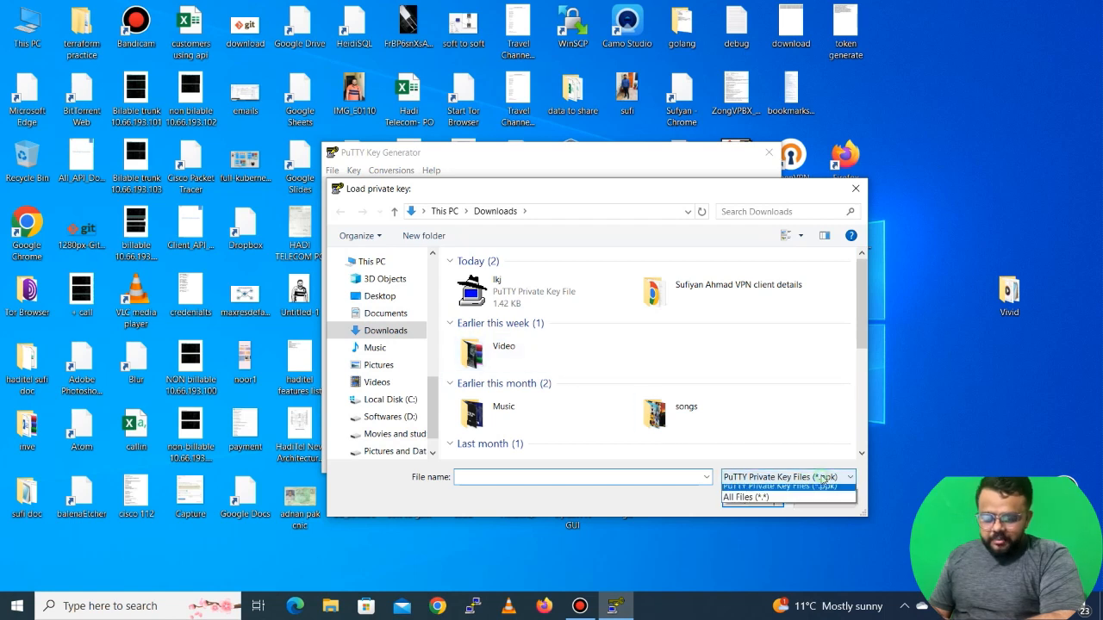
{"action": "left_click", "coordinate": [780, 497]}
{"action": "left_click", "coordinate": [509, 348]}
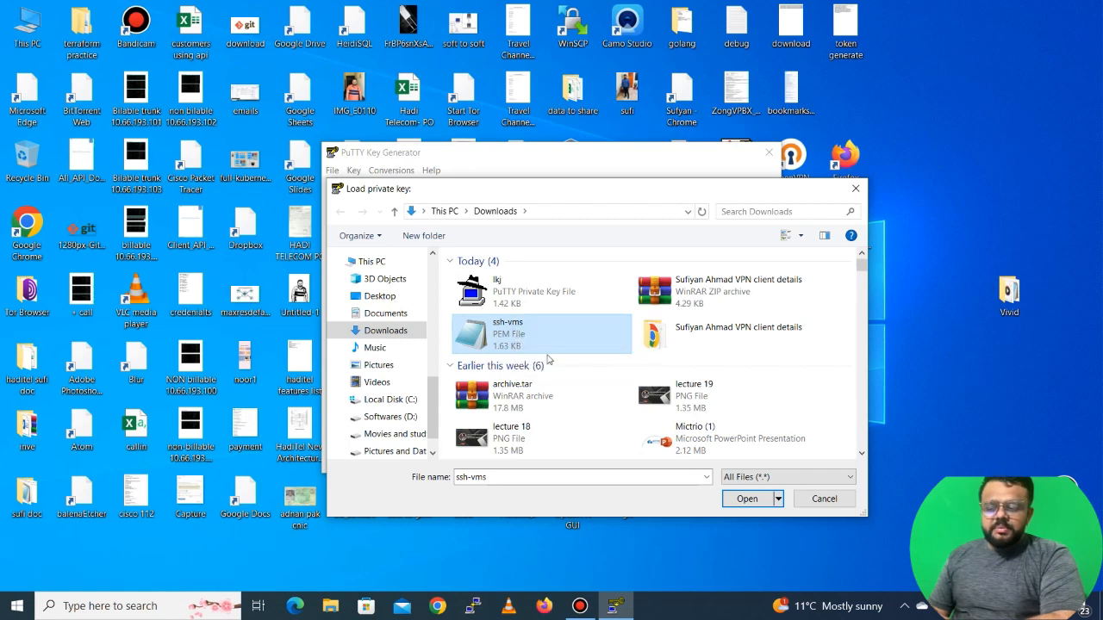
{"action": "left_click", "coordinate": [747, 500]}
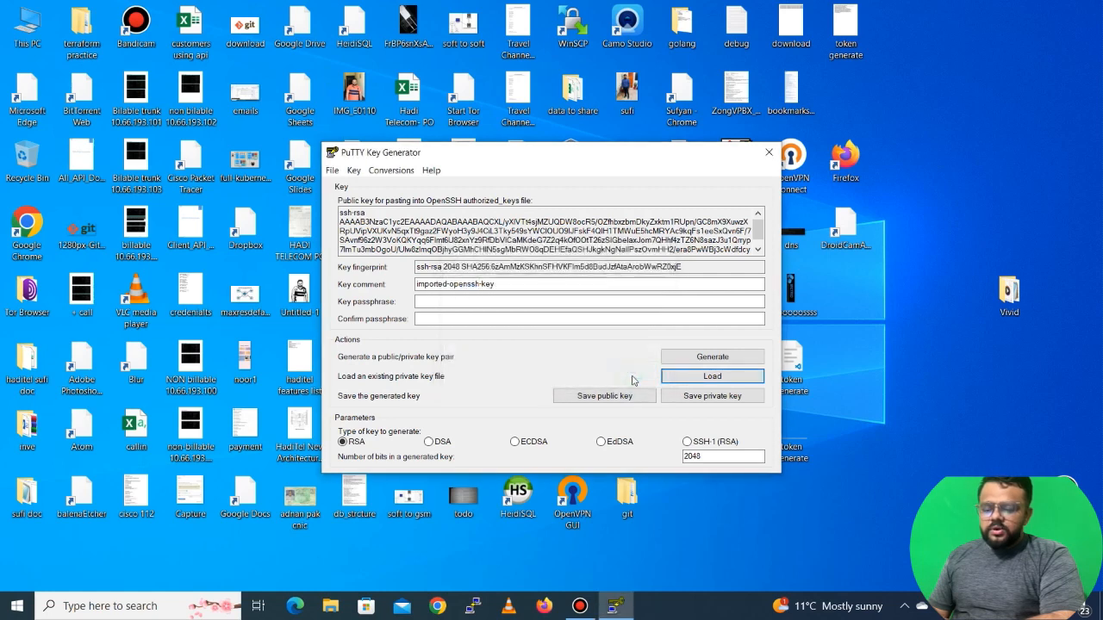
Save the loaded key as a PuTTY private key named ssh-vms without a passphrase, then close PuTTYgen
{"action": "left_click", "coordinate": [634, 376]}
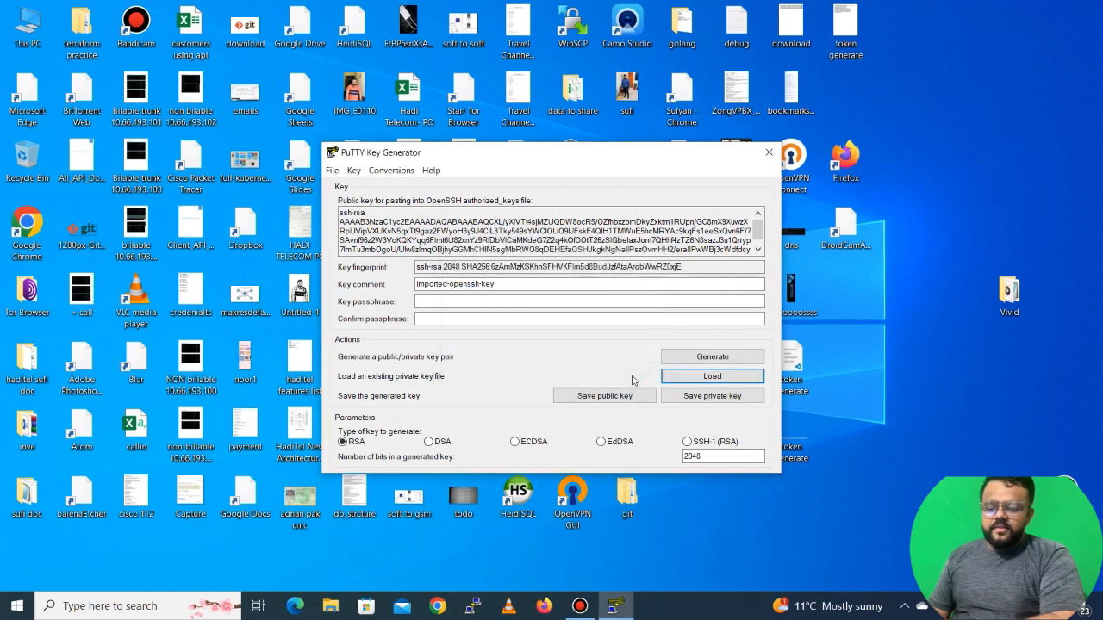
{"action": "left_click", "coordinate": [706, 401]}
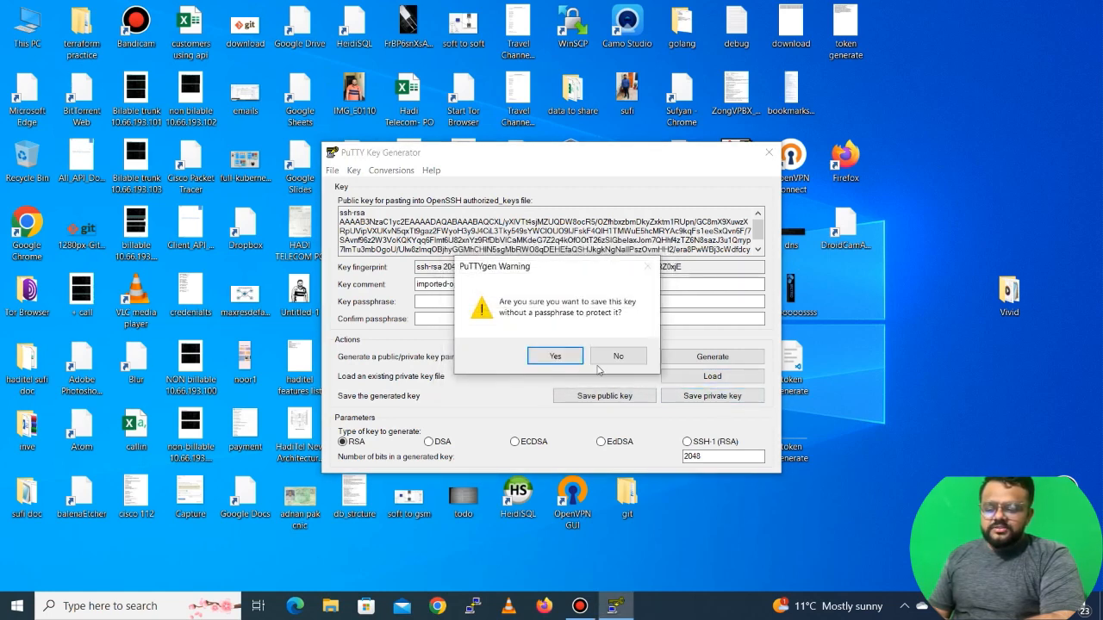
{"action": "left_click", "coordinate": [559, 357]}
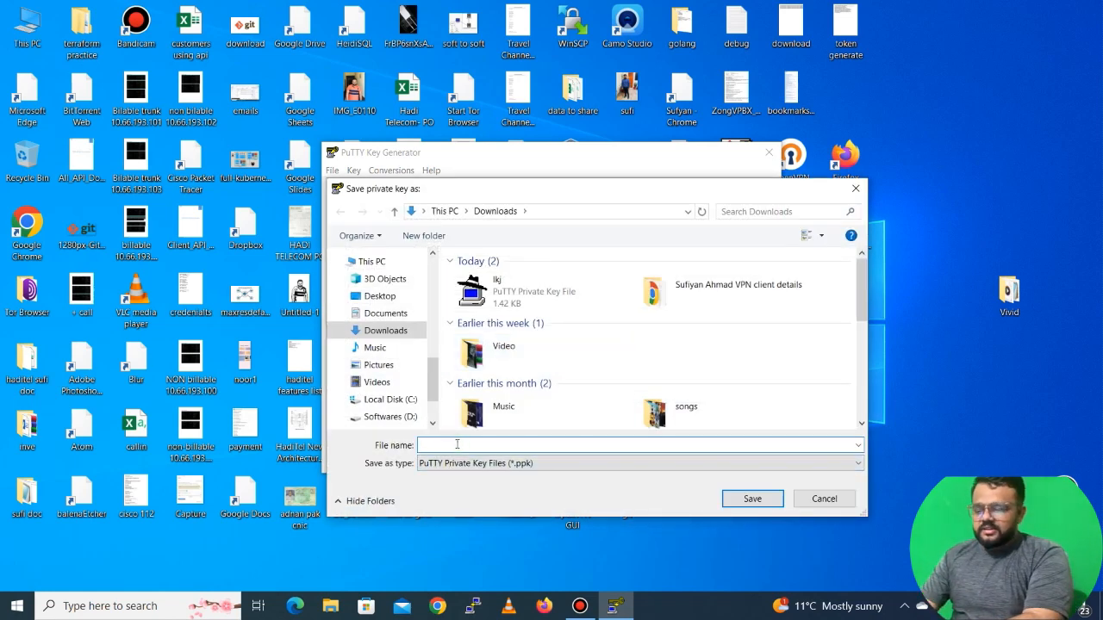
{"action": "type", "text": "ssh-v"}
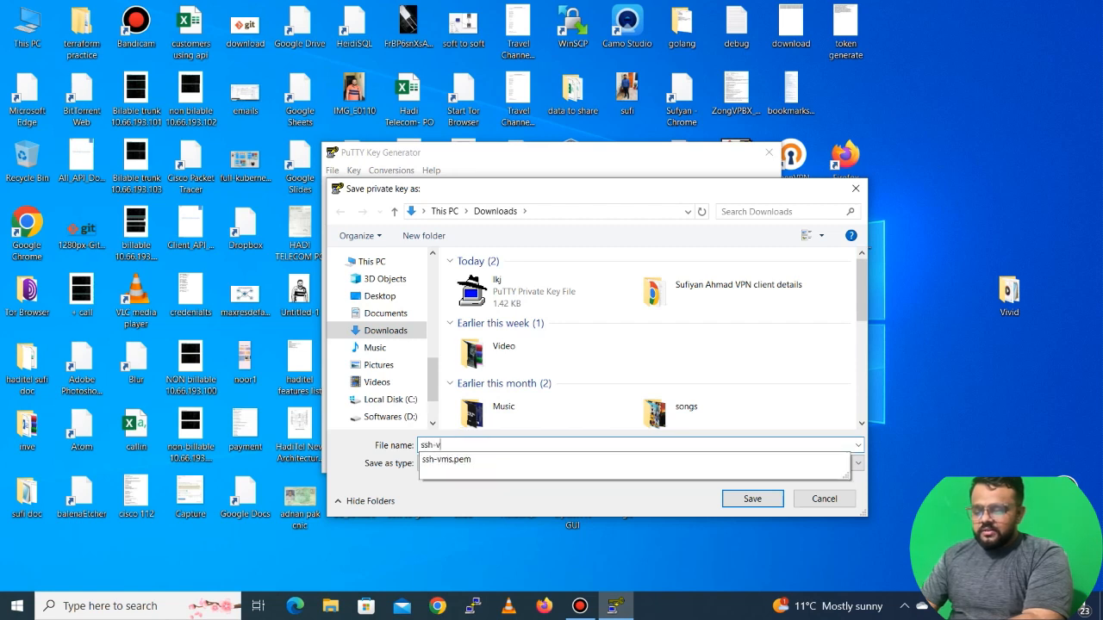
{"action": "type", "text": "ms"}
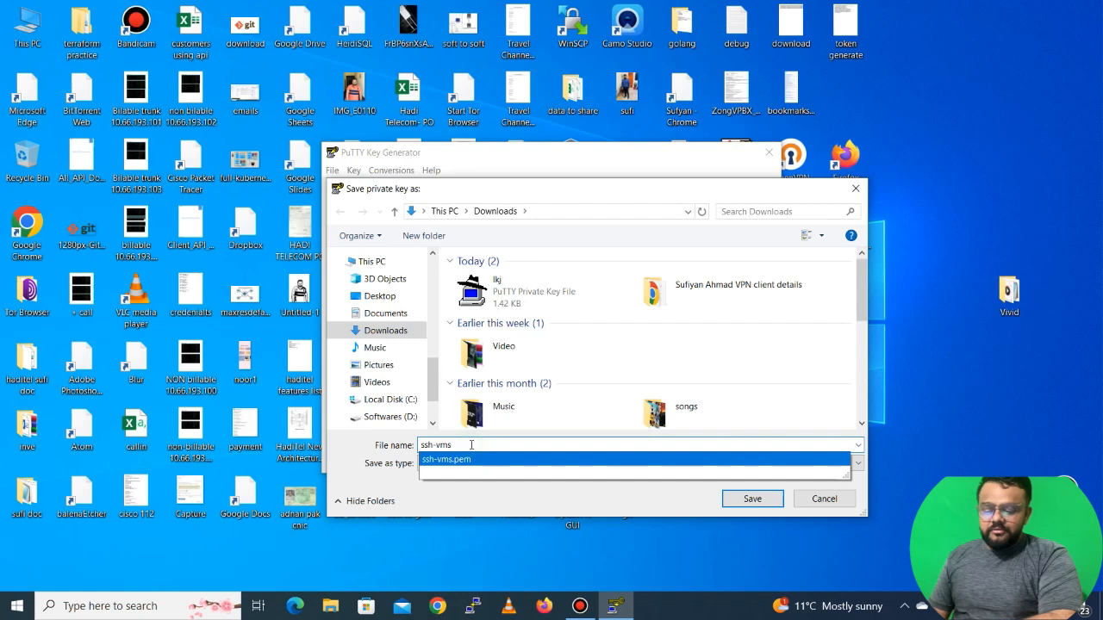
{"action": "left_click", "coordinate": [750, 500]}
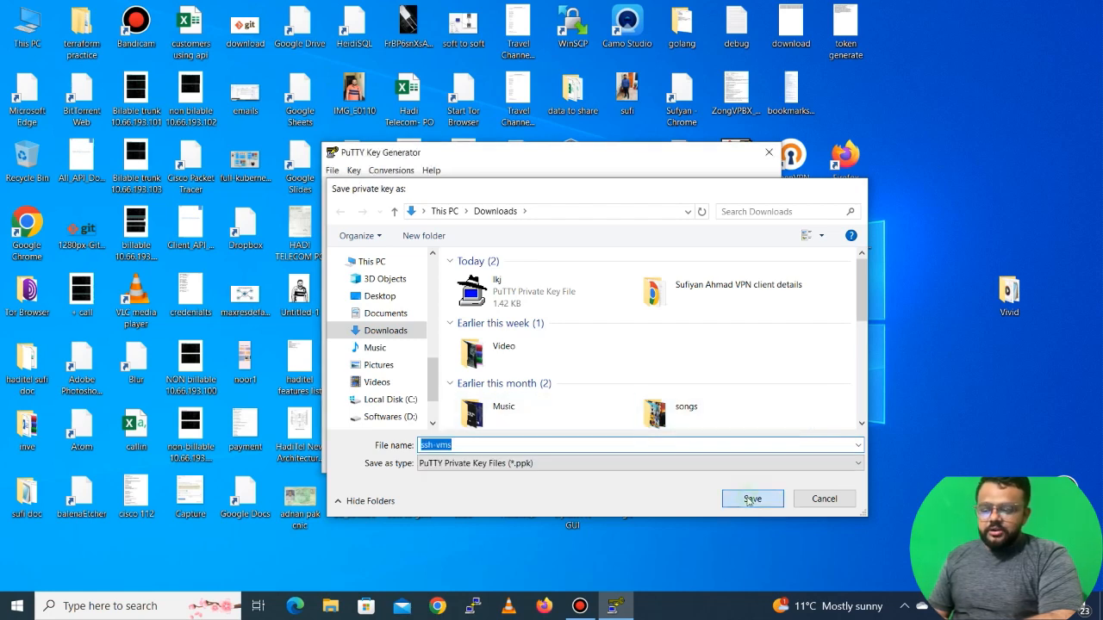
{"action": "left_click", "coordinate": [768, 152]}
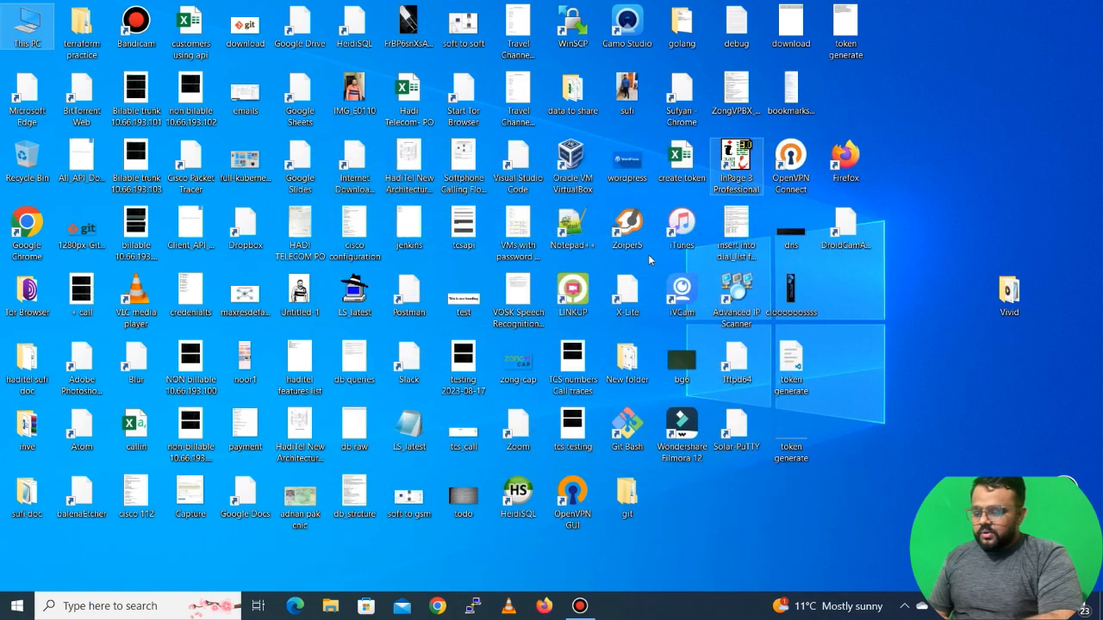
Open the Downloads folder in File Explorer and jump to the ssh-vms key files
{"action": "left_click", "coordinate": [330, 606]}
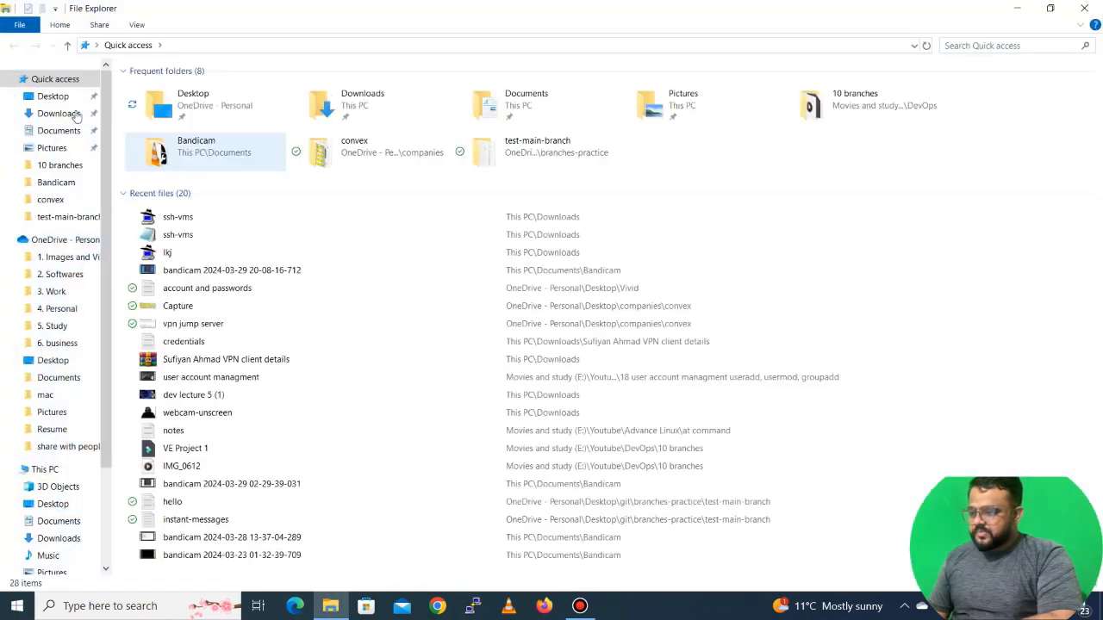
{"action": "left_click", "coordinate": [59, 113]}
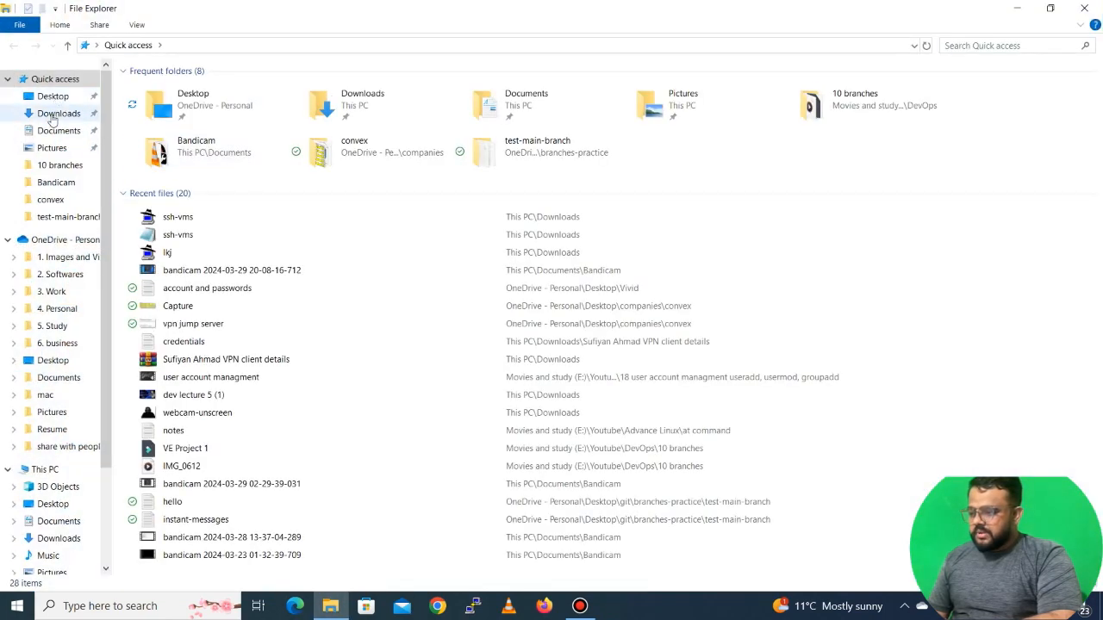
{"action": "left_click", "coordinate": [190, 142]}
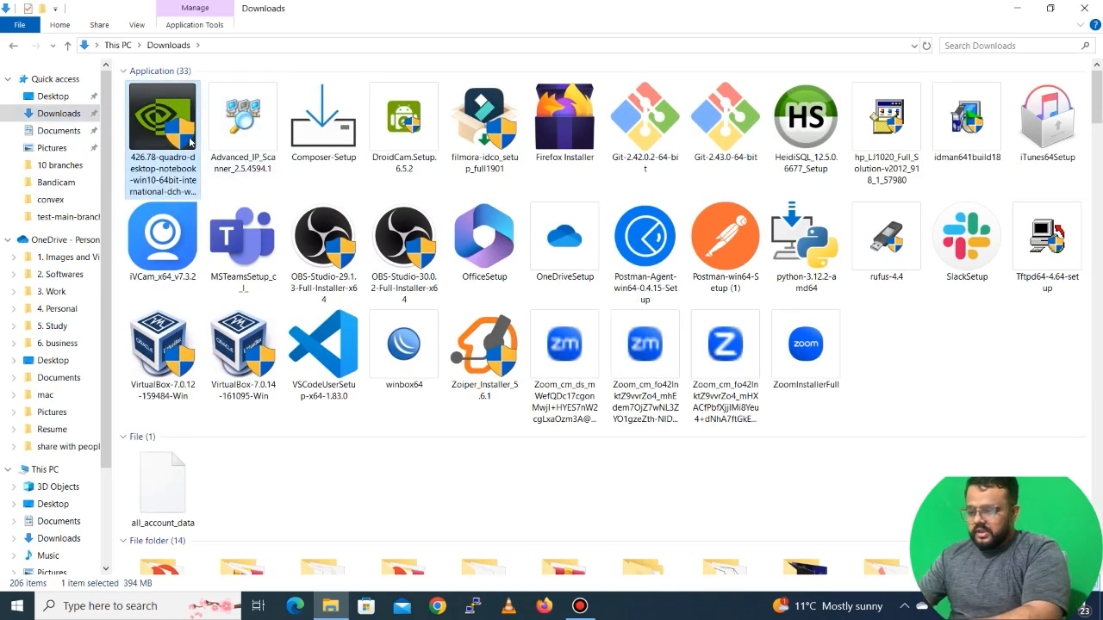
{"action": "type", "text": "ssh"}
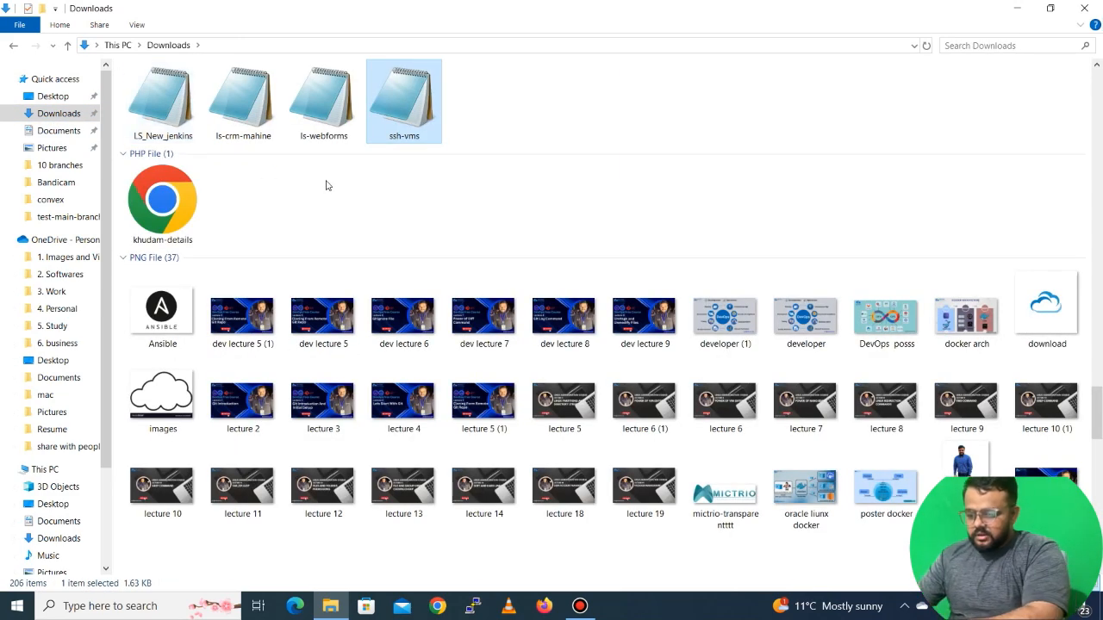
{"action": "type", "text": "ssh"}
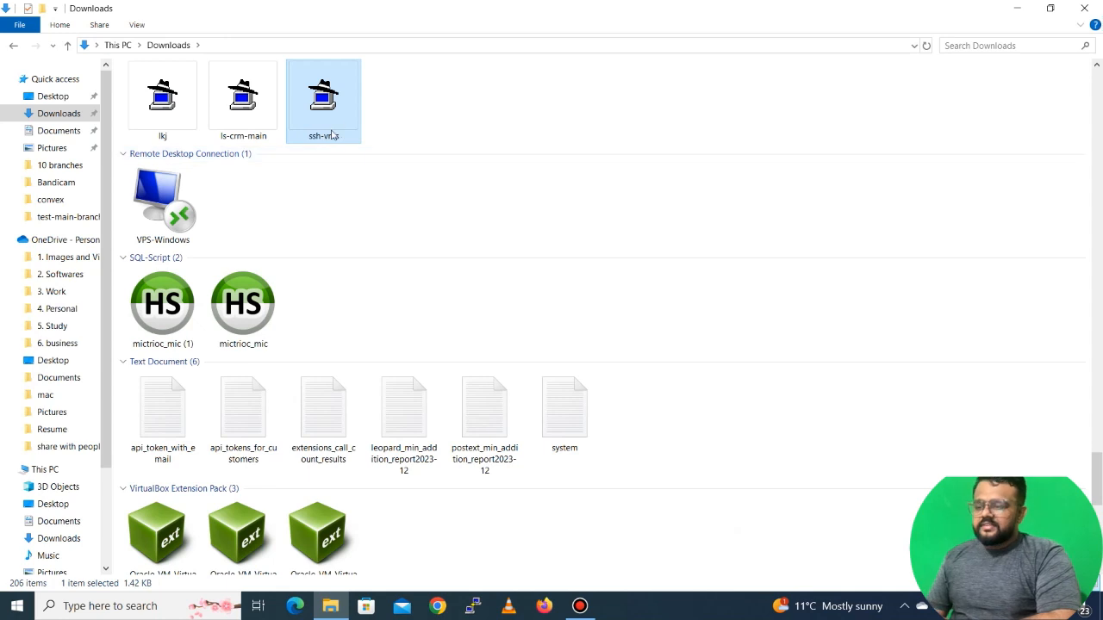
Jump to the ssh-vms PuTTY key file and inspect its properties to check the .ppk file type
{"action": "right_click", "coordinate": [326, 99]}
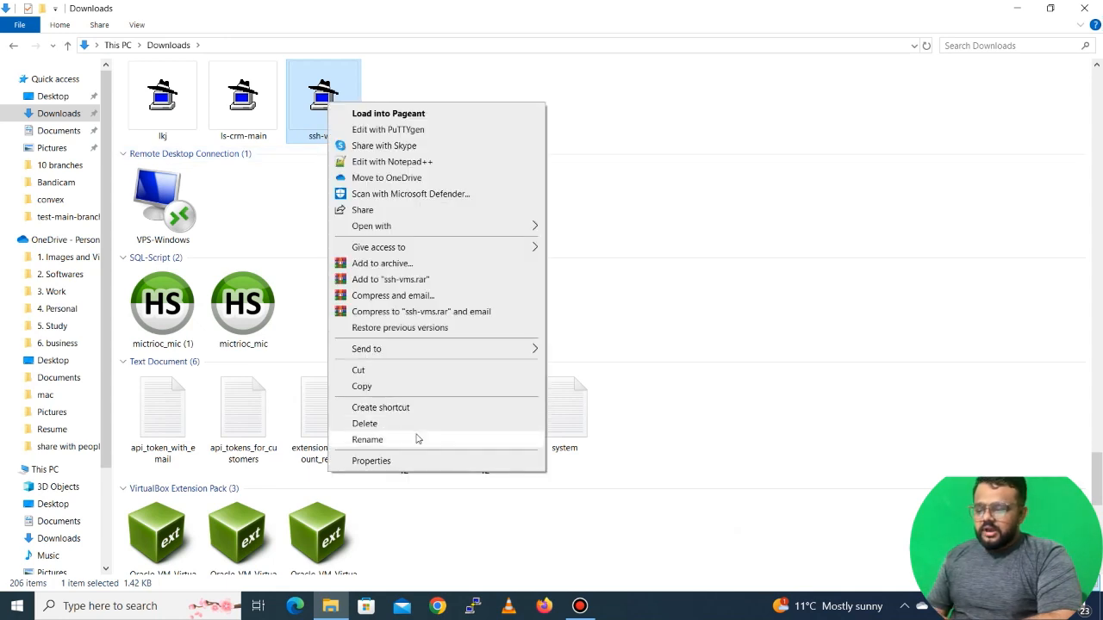
{"action": "left_click", "coordinate": [392, 459]}
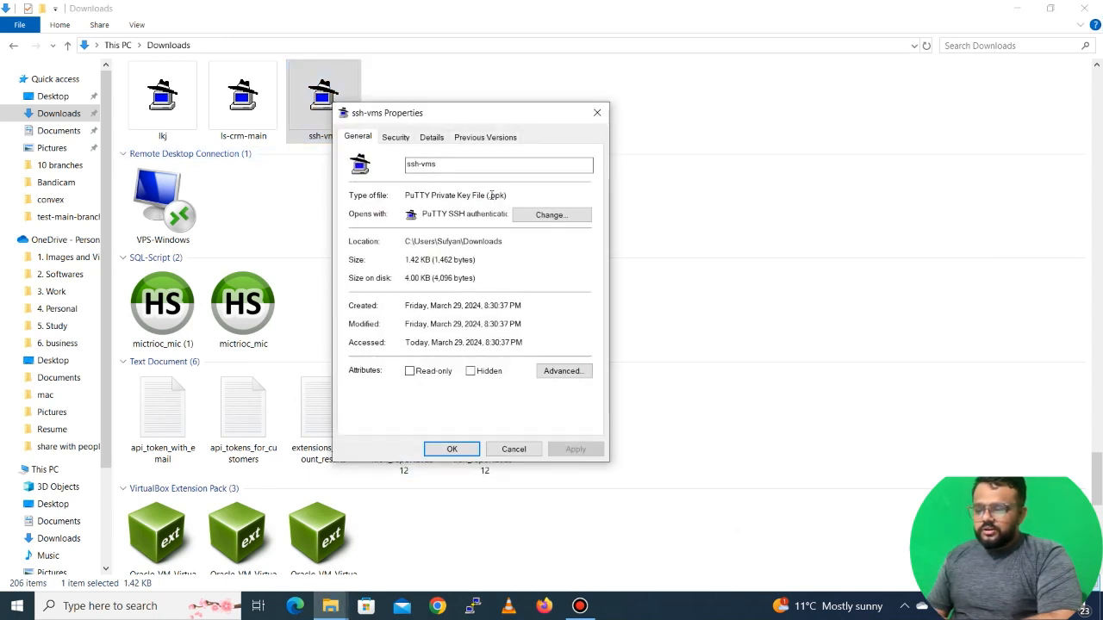
{"action": "left_click_drag", "start_coordinate": [489, 195], "coordinate": [507, 195]}
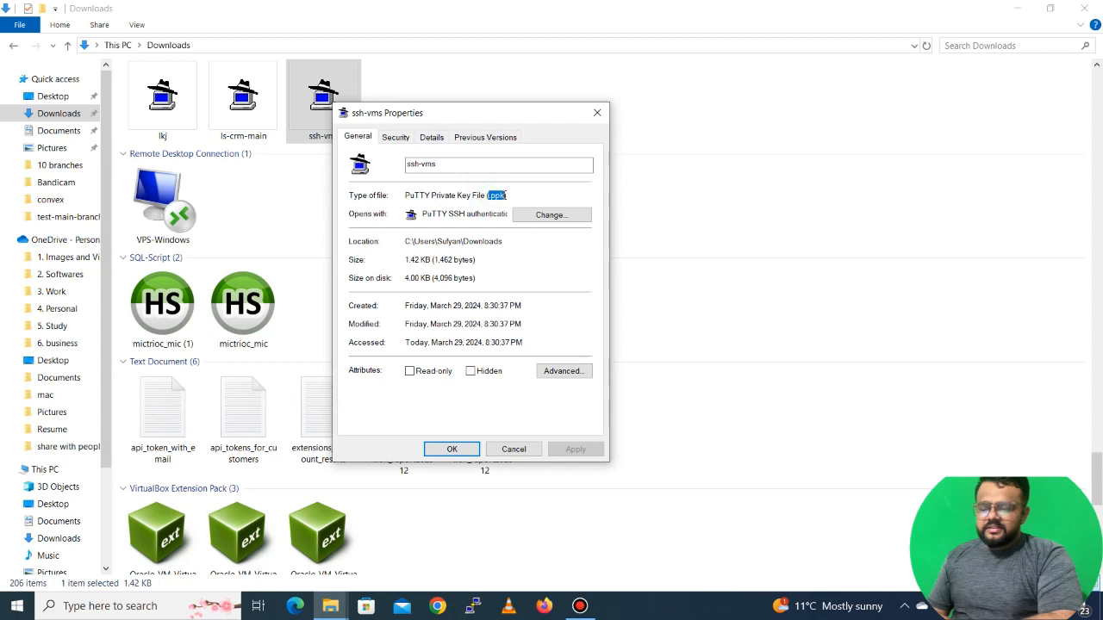
{"action": "left_click", "coordinate": [599, 112]}
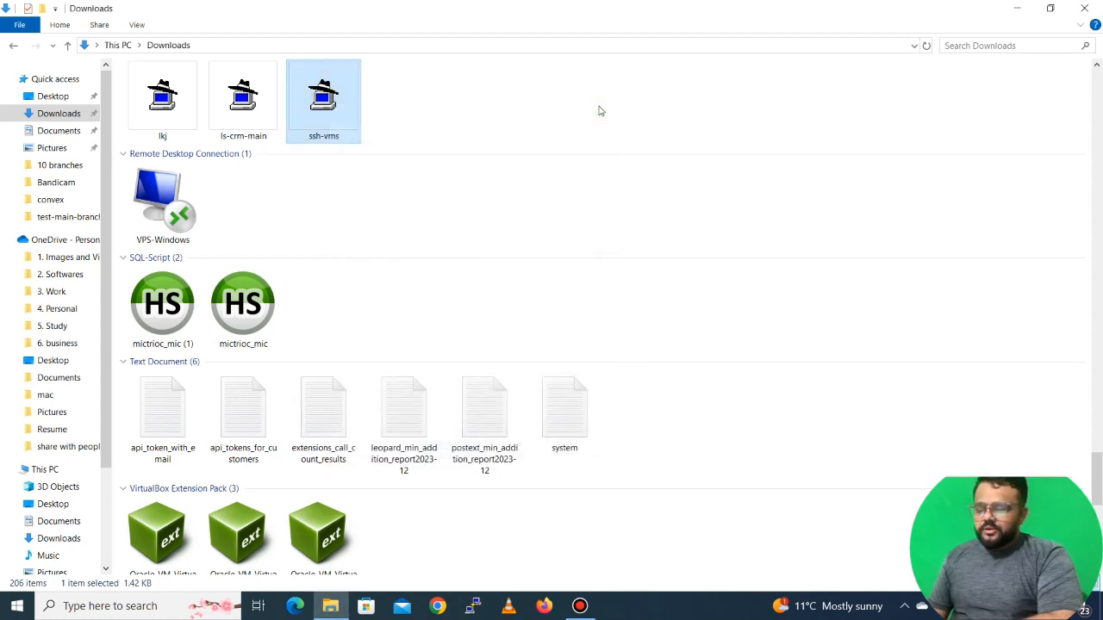
{"action": "left_click", "coordinate": [474, 606]}
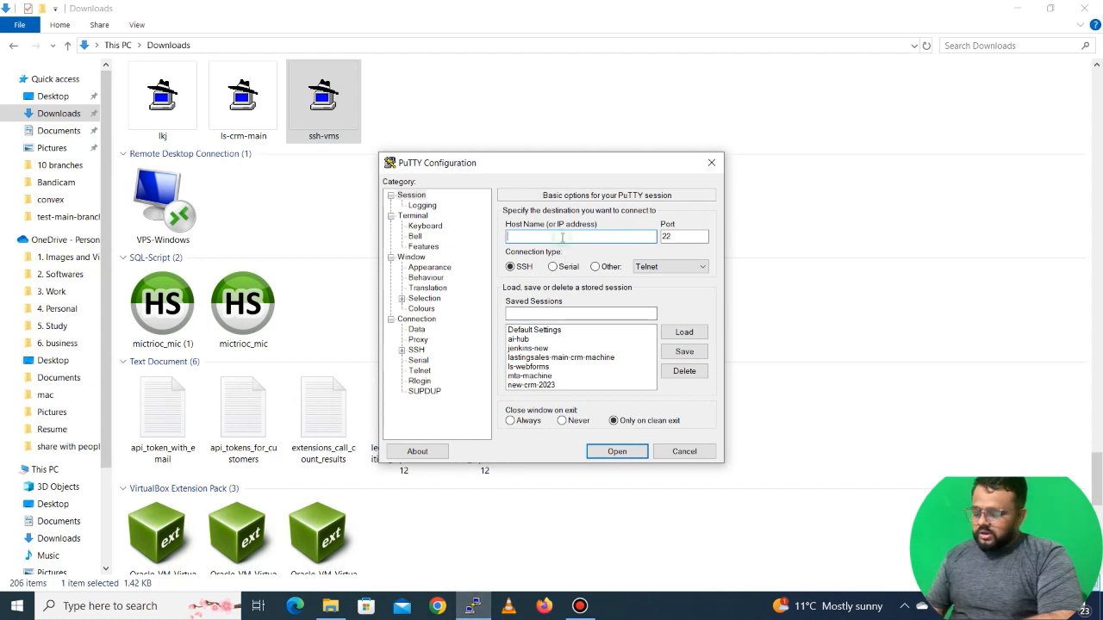
{"action": "key", "text": "super+v"}
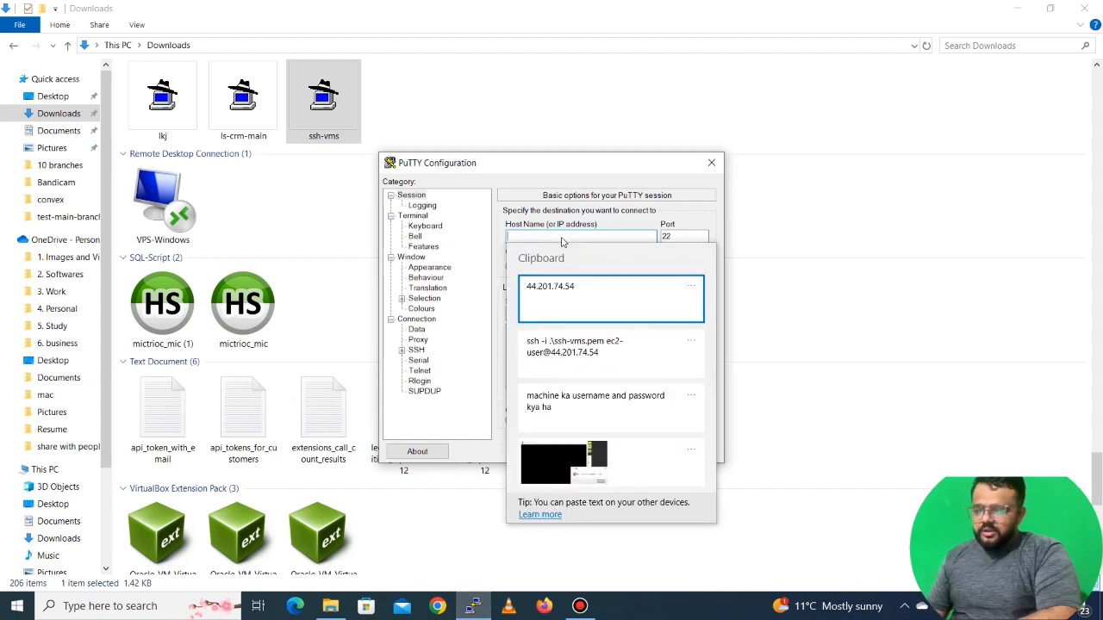
{"action": "left_click", "coordinate": [593, 298]}
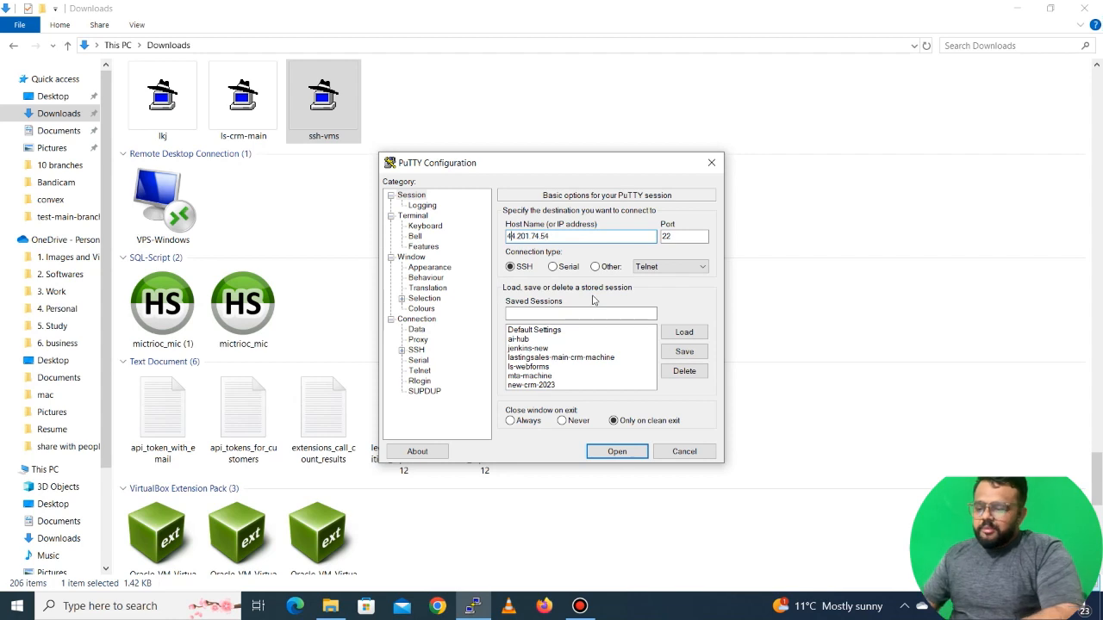
{"action": "key", "text": "Home"}
{"action": "type", "text": "ec2"}
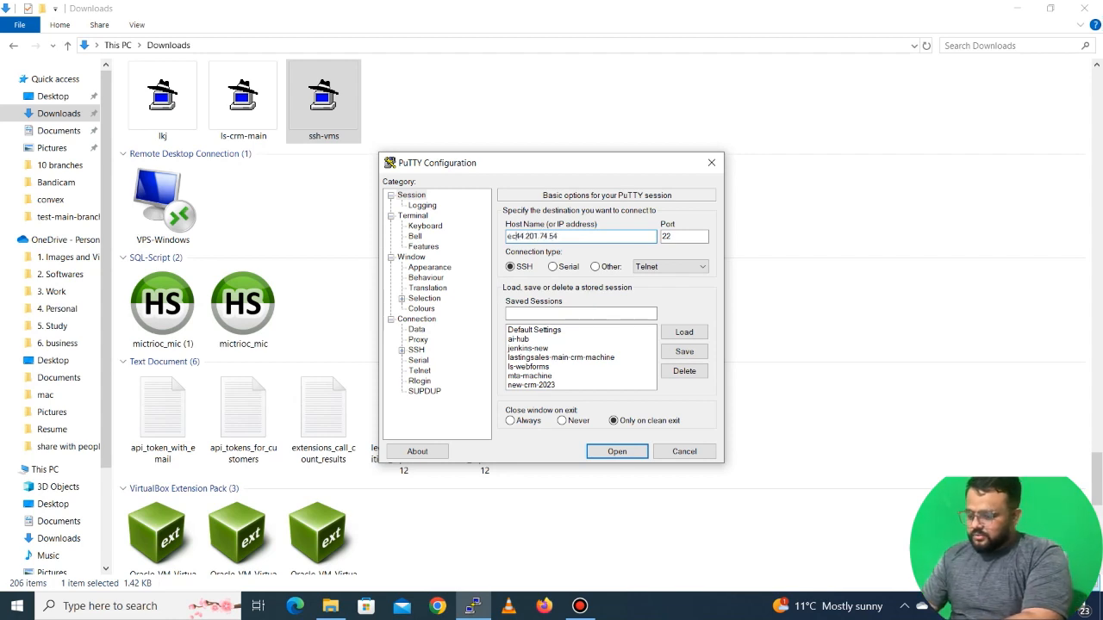
{"action": "type", "text": "-user"}
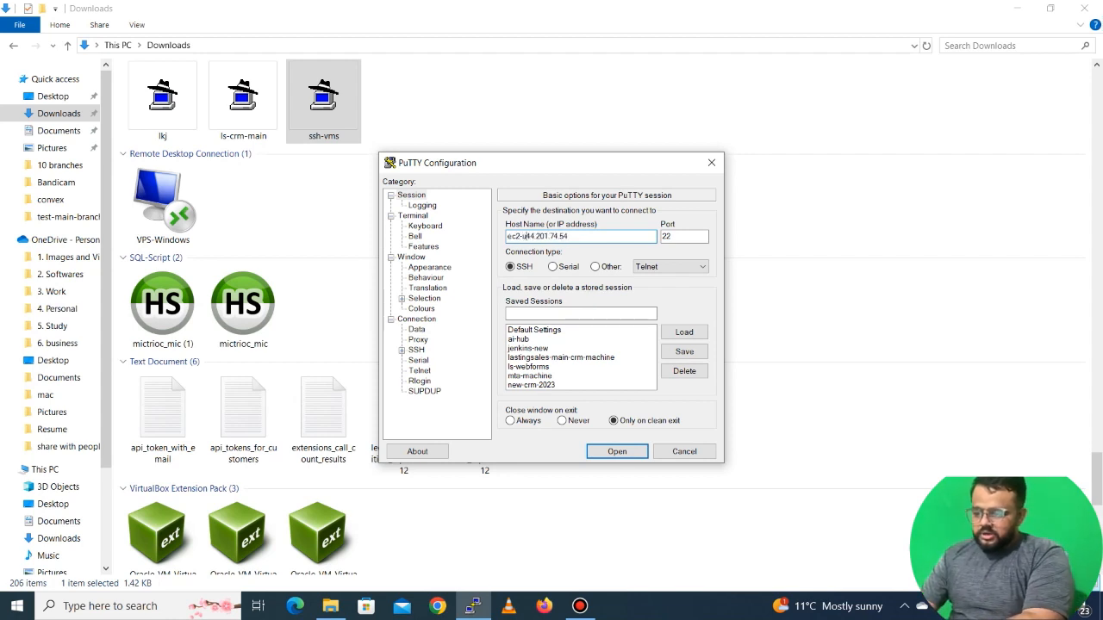
{"action": "type", "text": "@"}
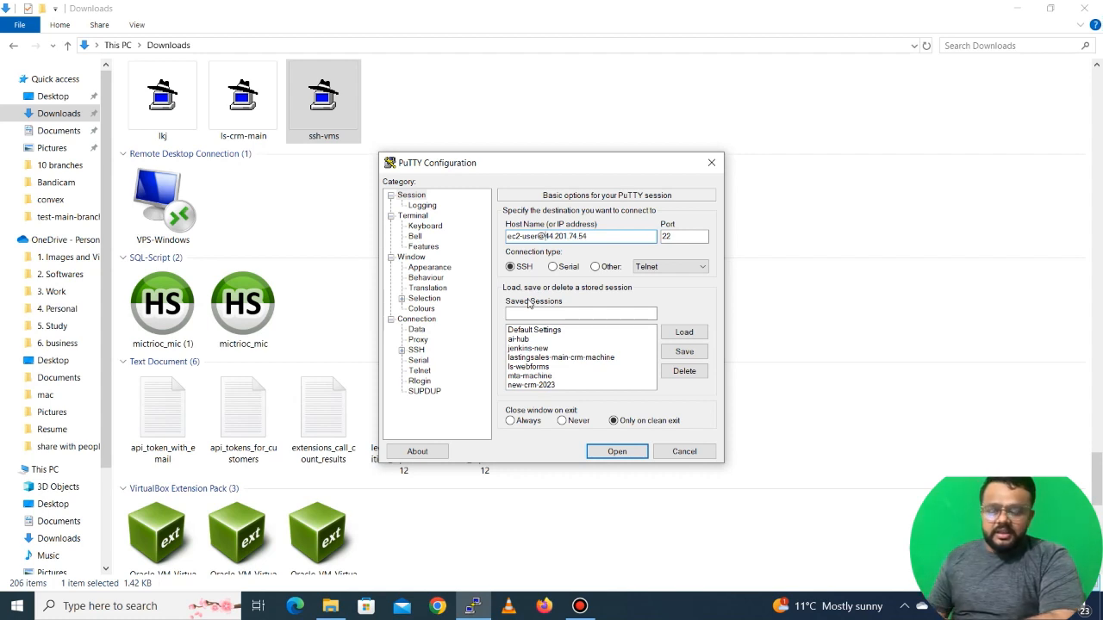
Set the SSH authentication private key file to ssh-vms.ppk from Downloads under SSH Auth Credentials
{"action": "left_click", "coordinate": [401, 351]}
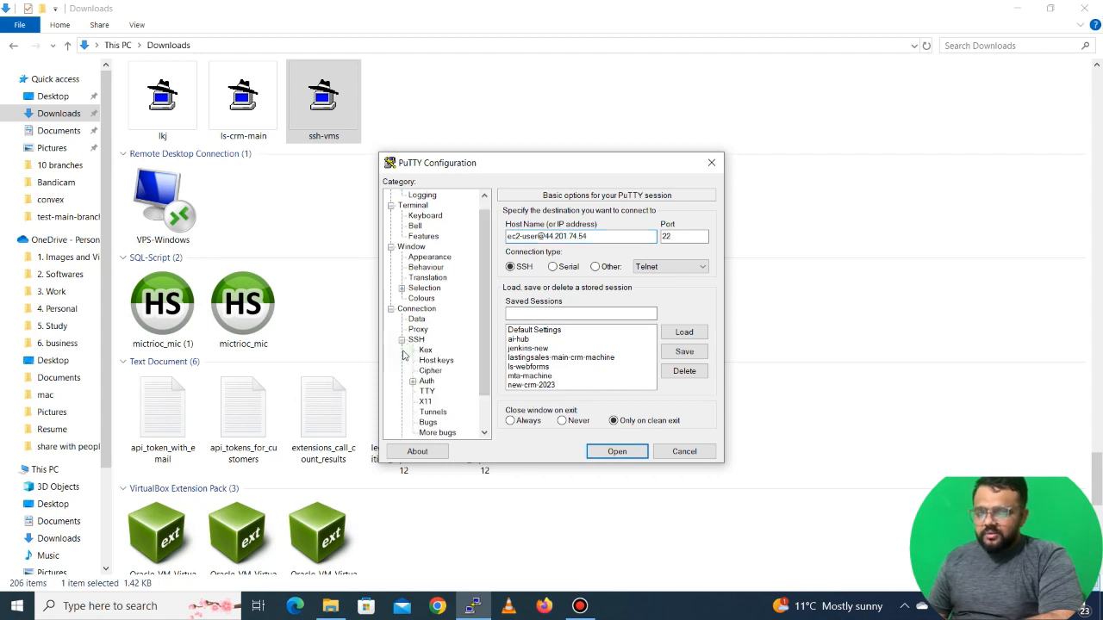
{"action": "left_click", "coordinate": [413, 381]}
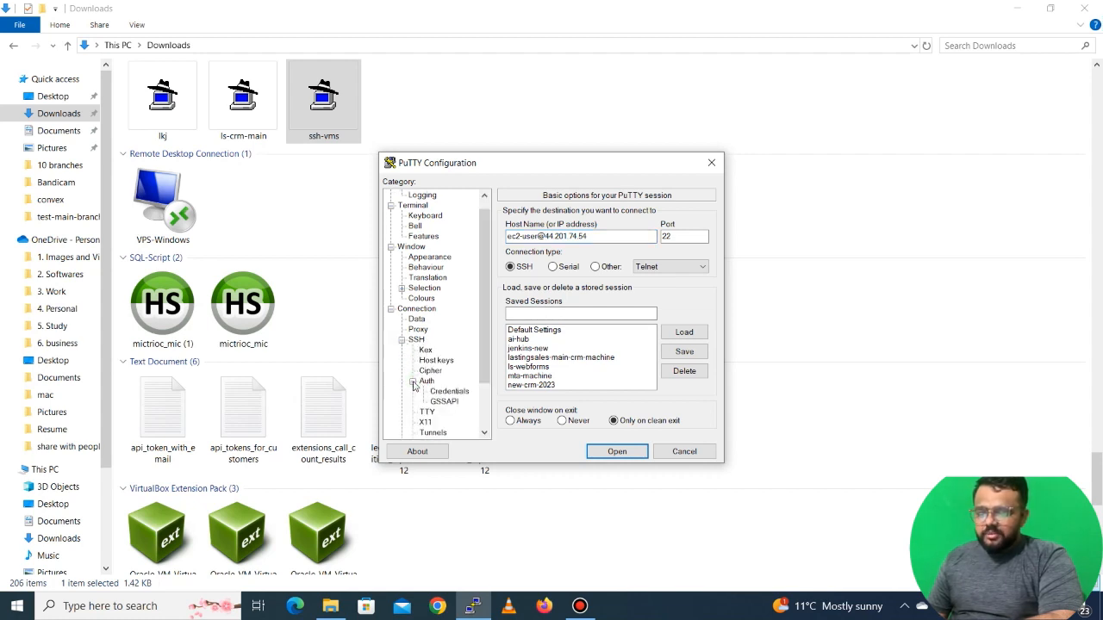
{"action": "left_click", "coordinate": [439, 393]}
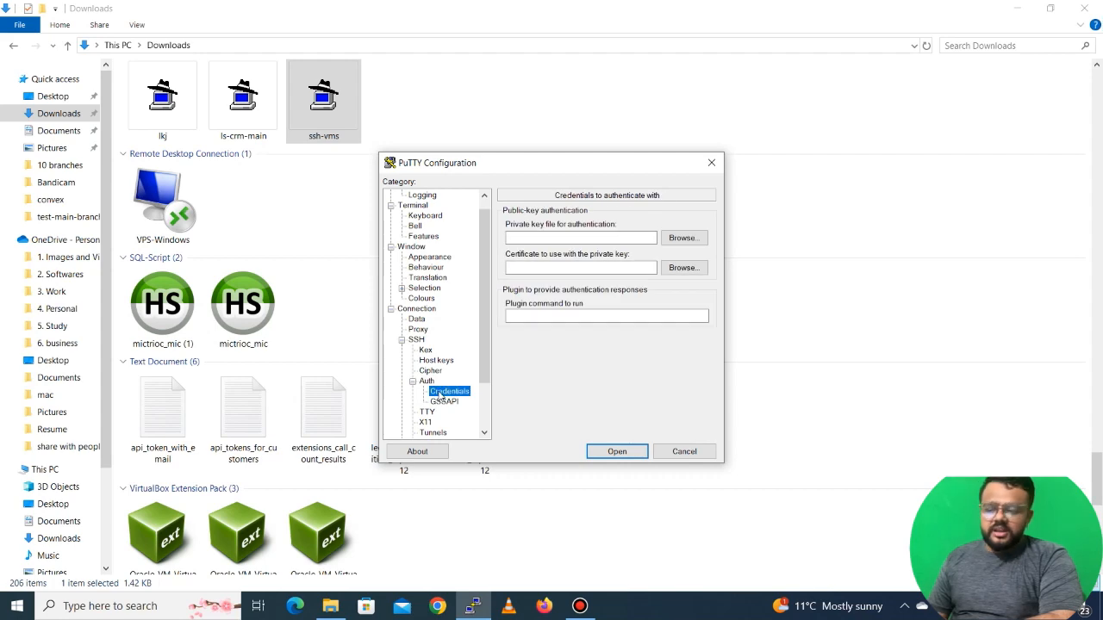
{"action": "left_click", "coordinate": [680, 238]}
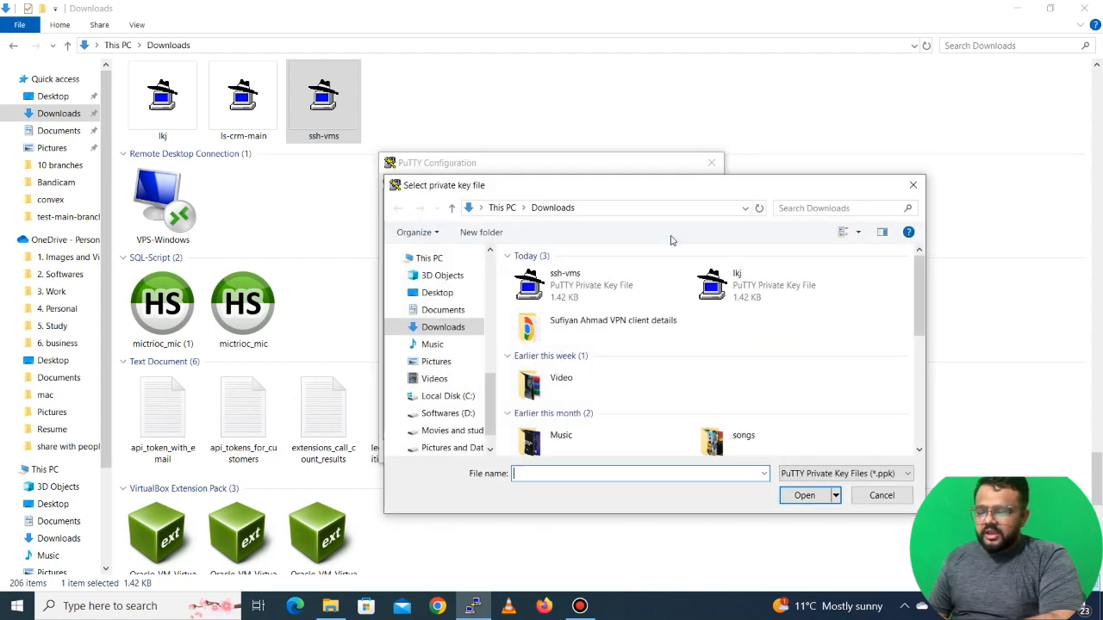
{"action": "left_click", "coordinate": [568, 285]}
{"action": "double_click", "coordinate": [584, 291]}
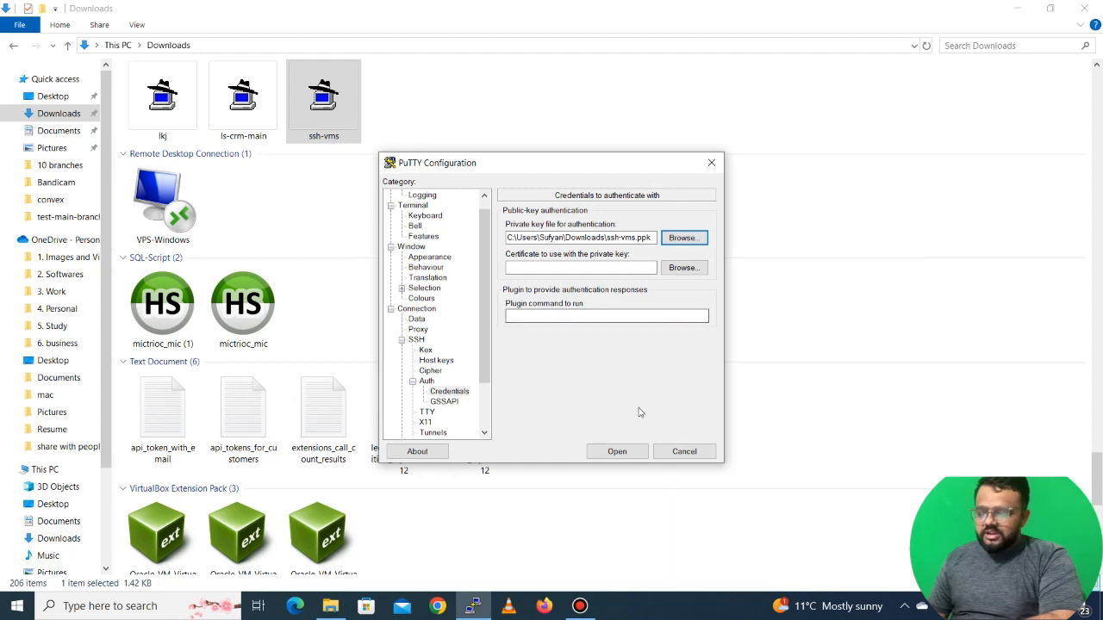
Open the PuTTY connection, accept the server's host key, and reach the instance's shell prompt
{"action": "left_click", "coordinate": [617, 453]}
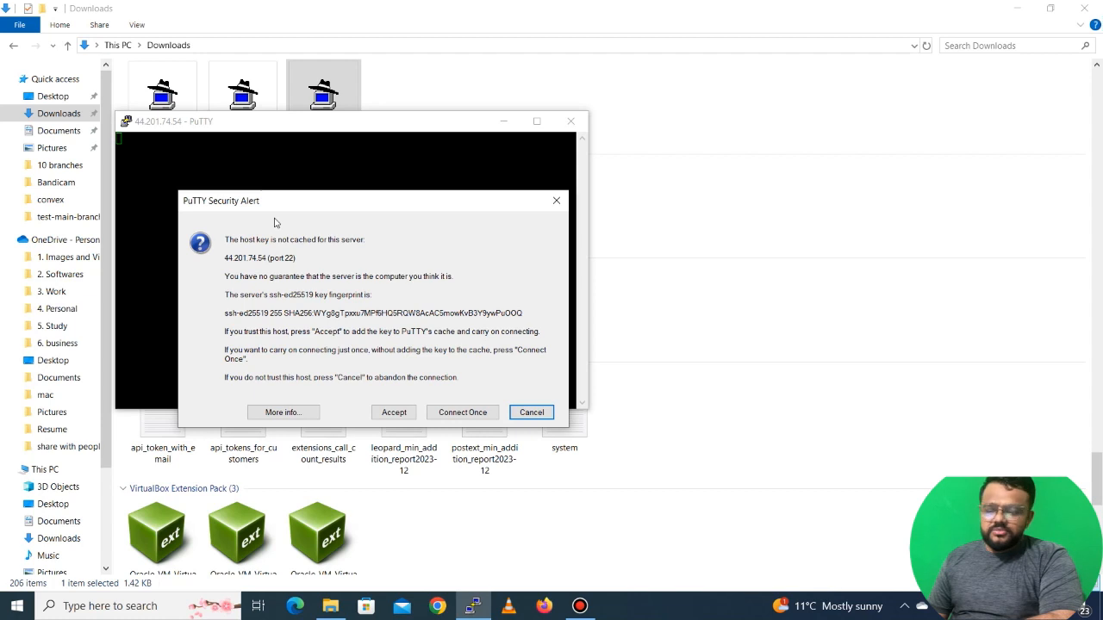
{"action": "left_click", "coordinate": [394, 412]}
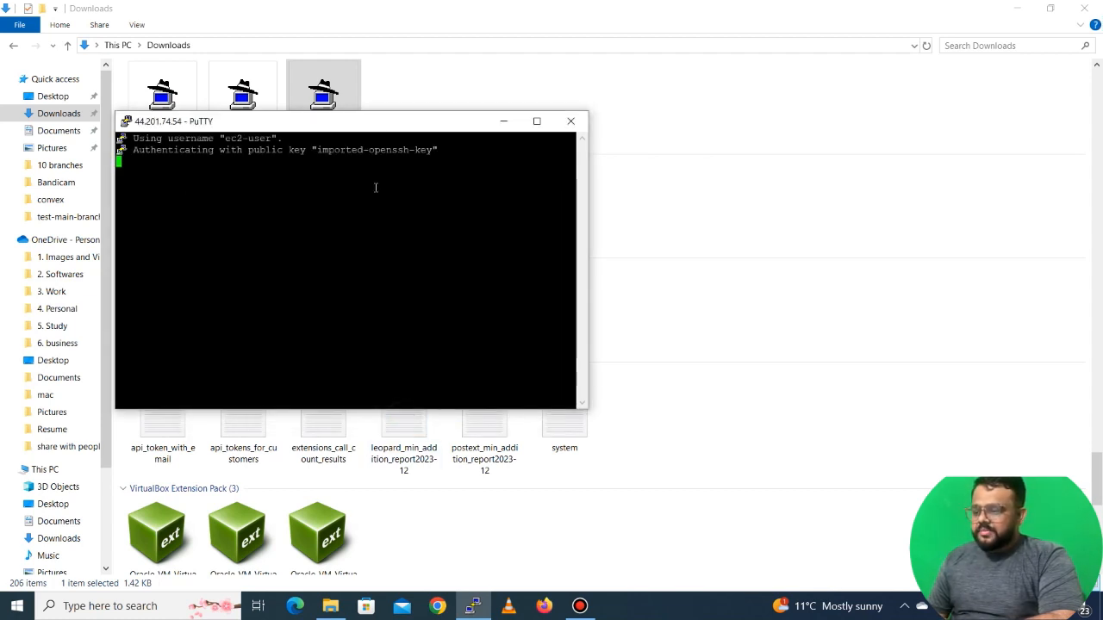
{"action": "key", "text": "Return"}
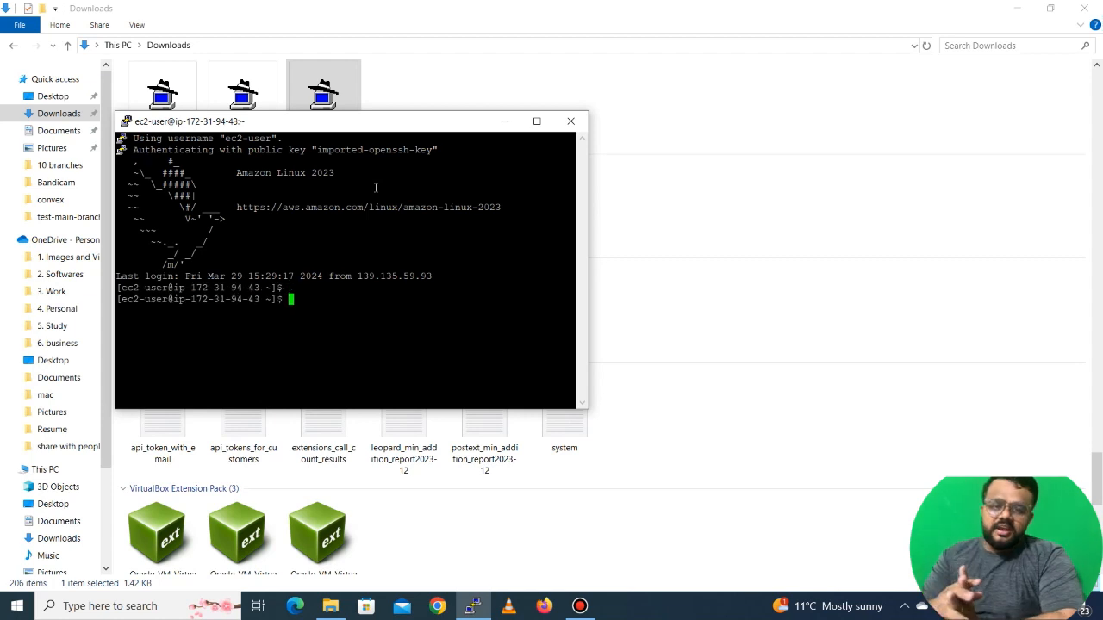